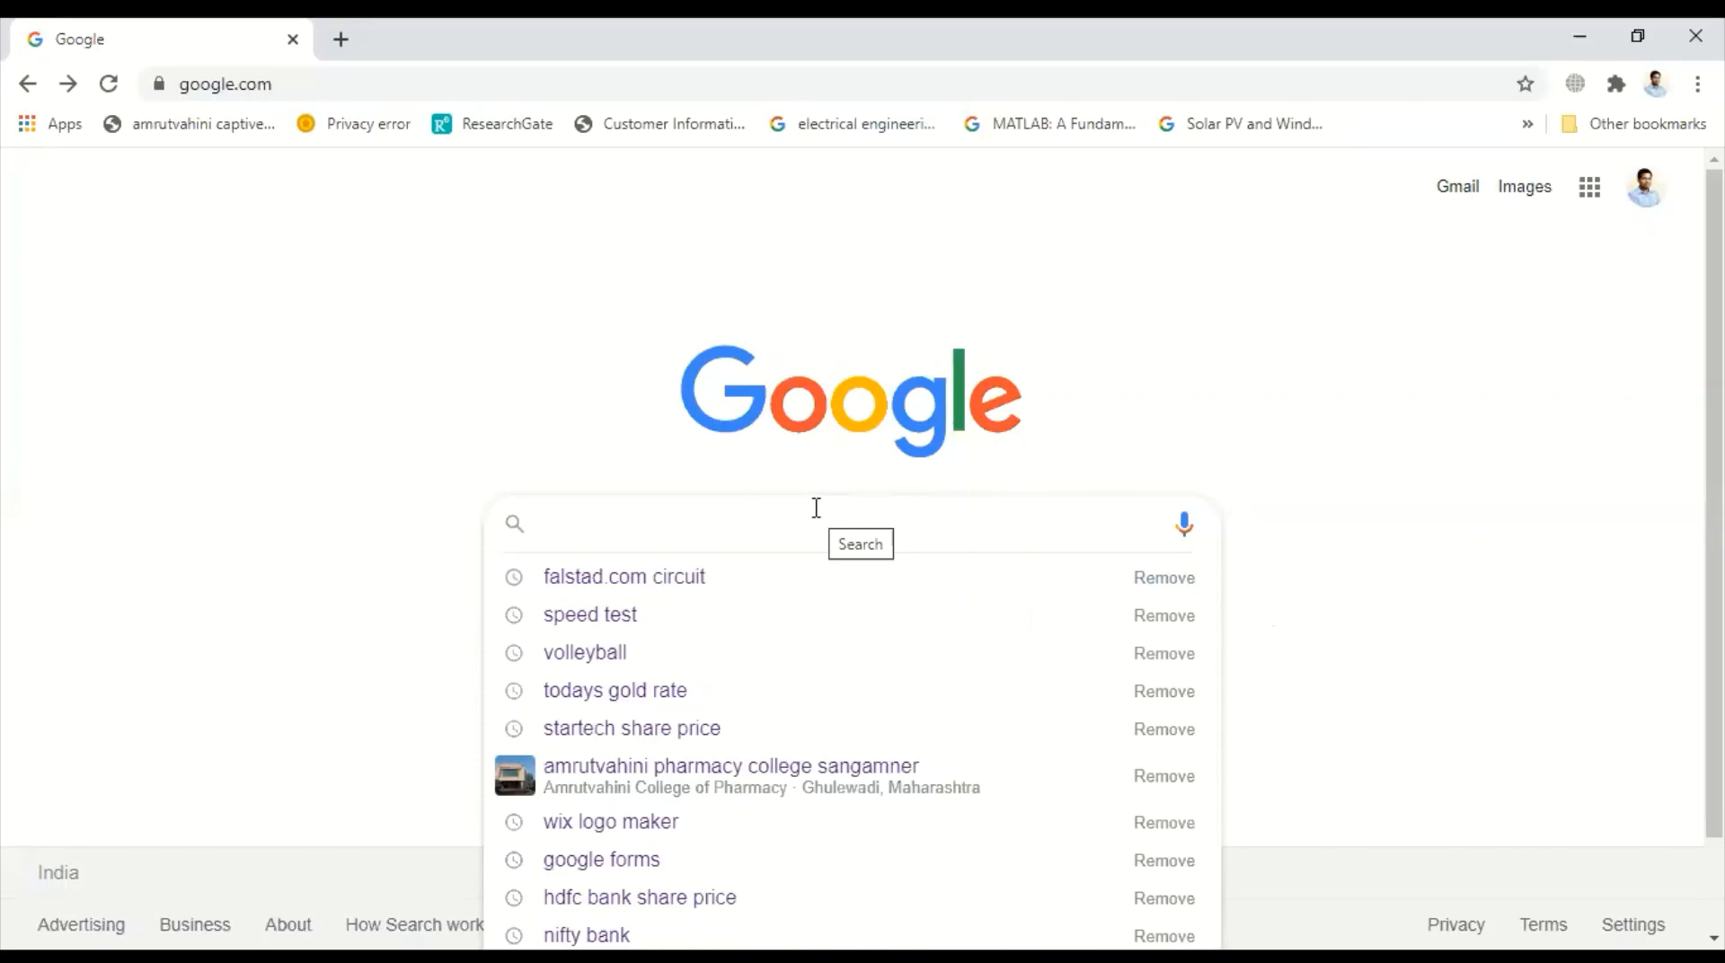
Search for falstad.com circuit and open the Circuit Simulator Applet's full screen version
type("fa")
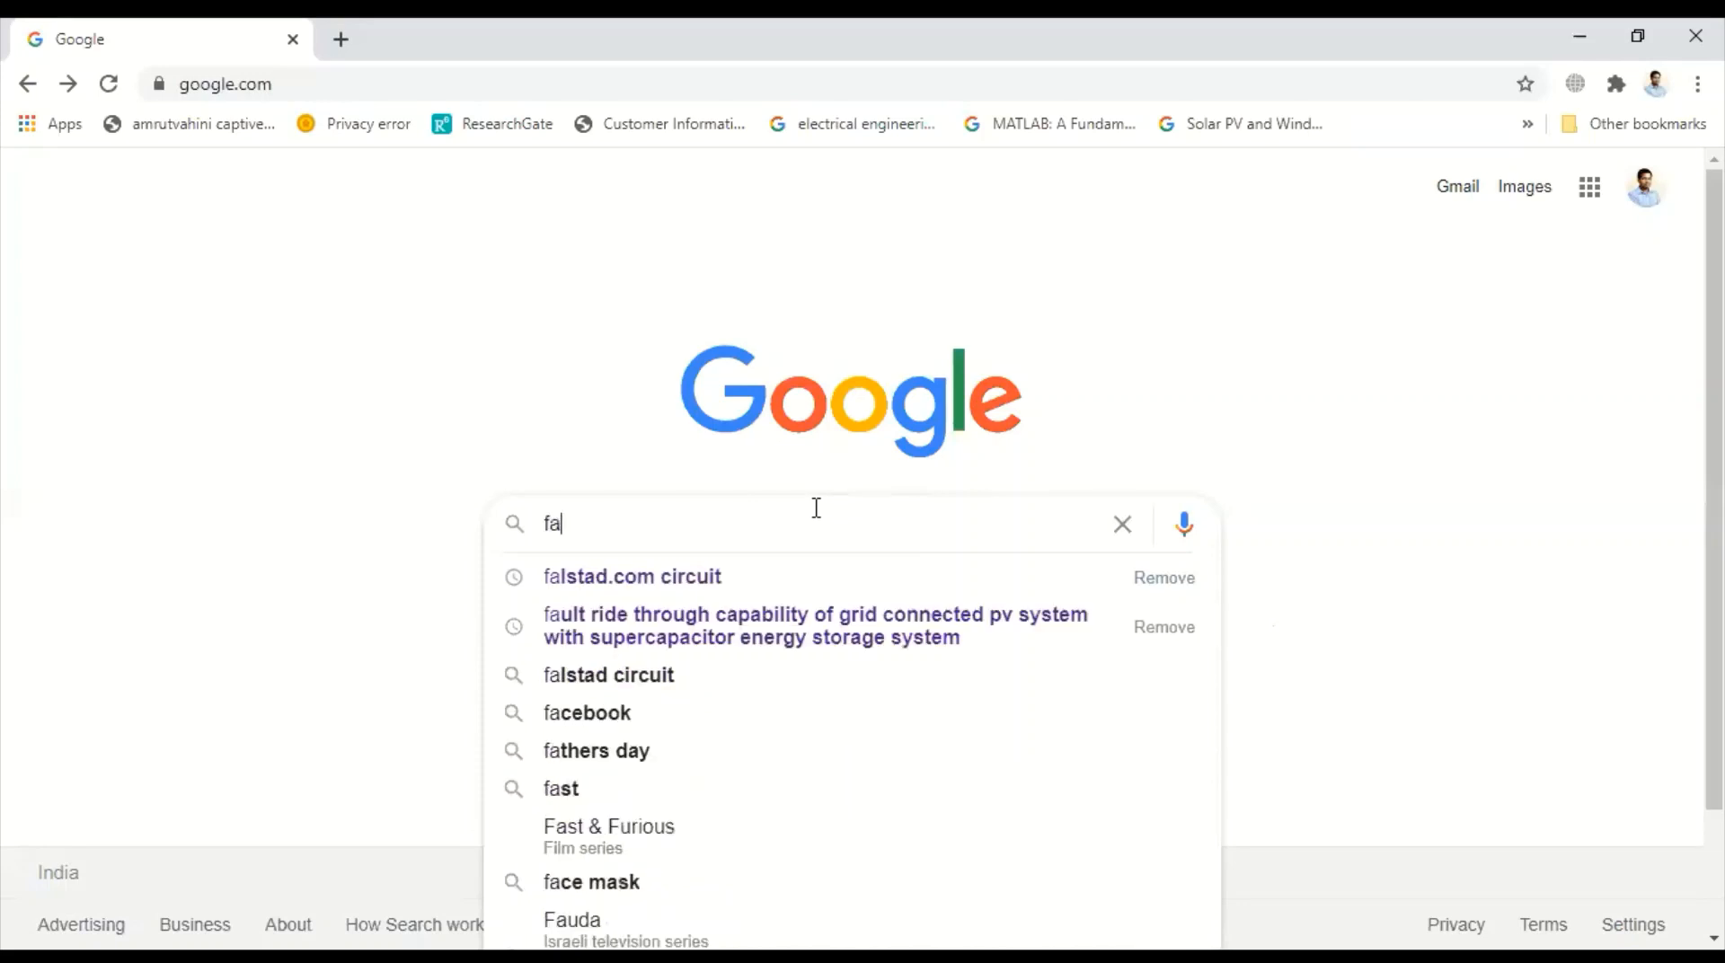
left_click(687, 577)
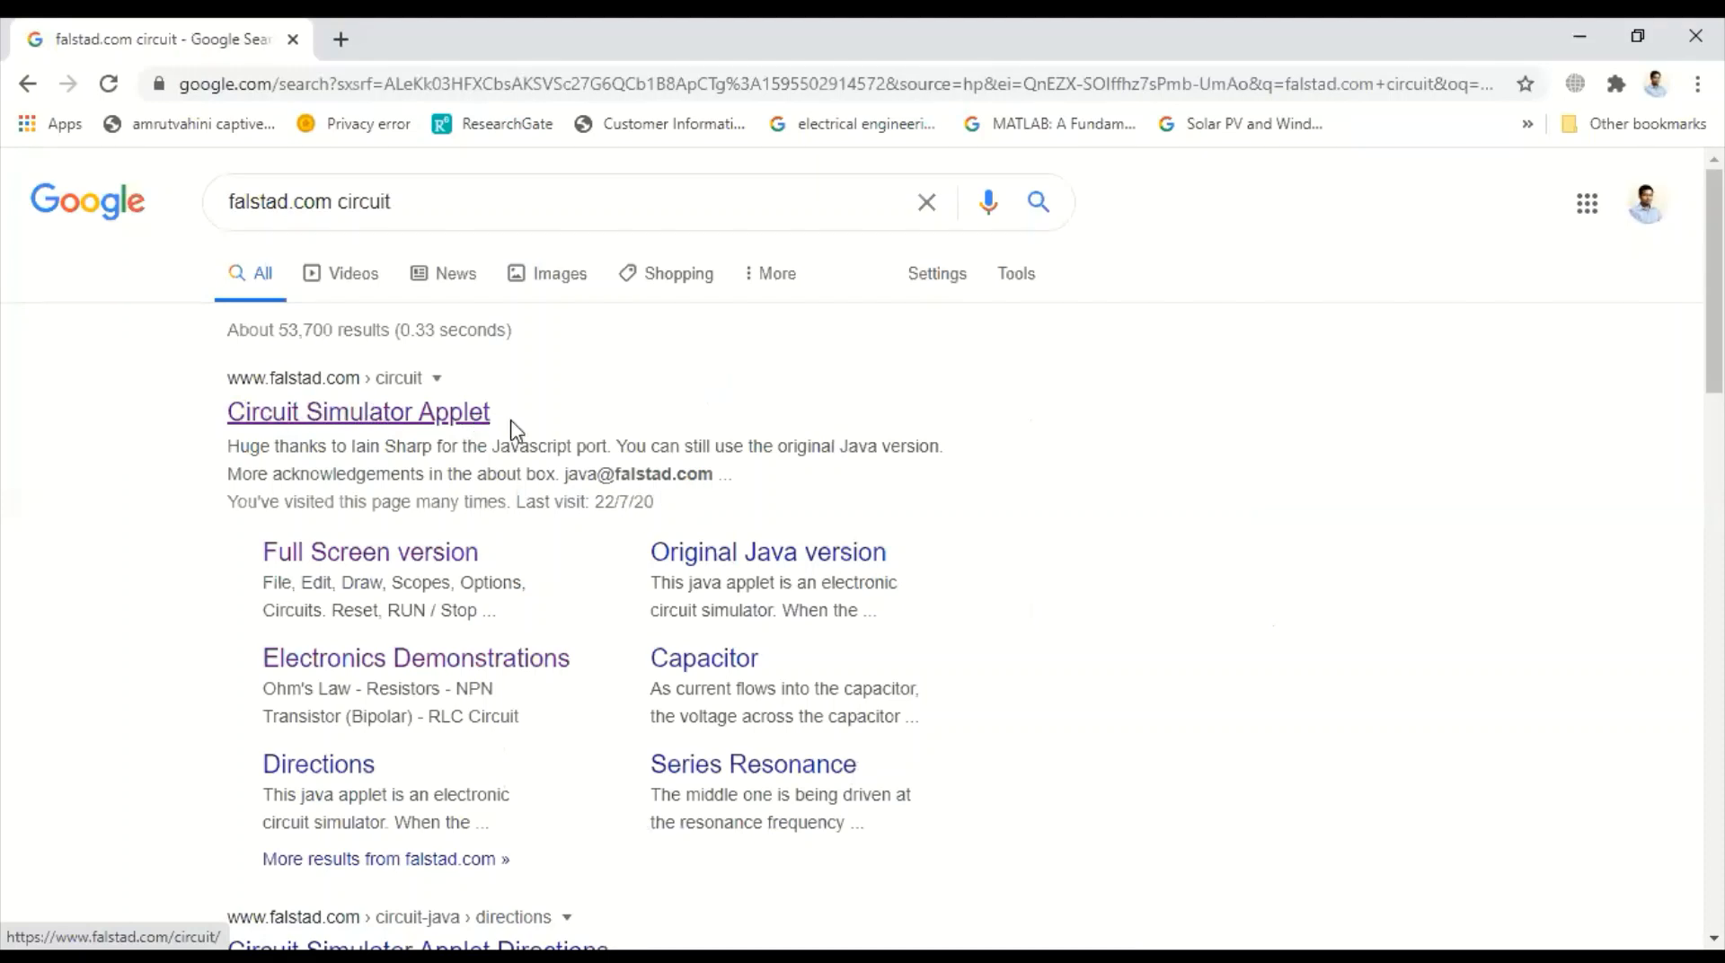
left_click(357, 416)
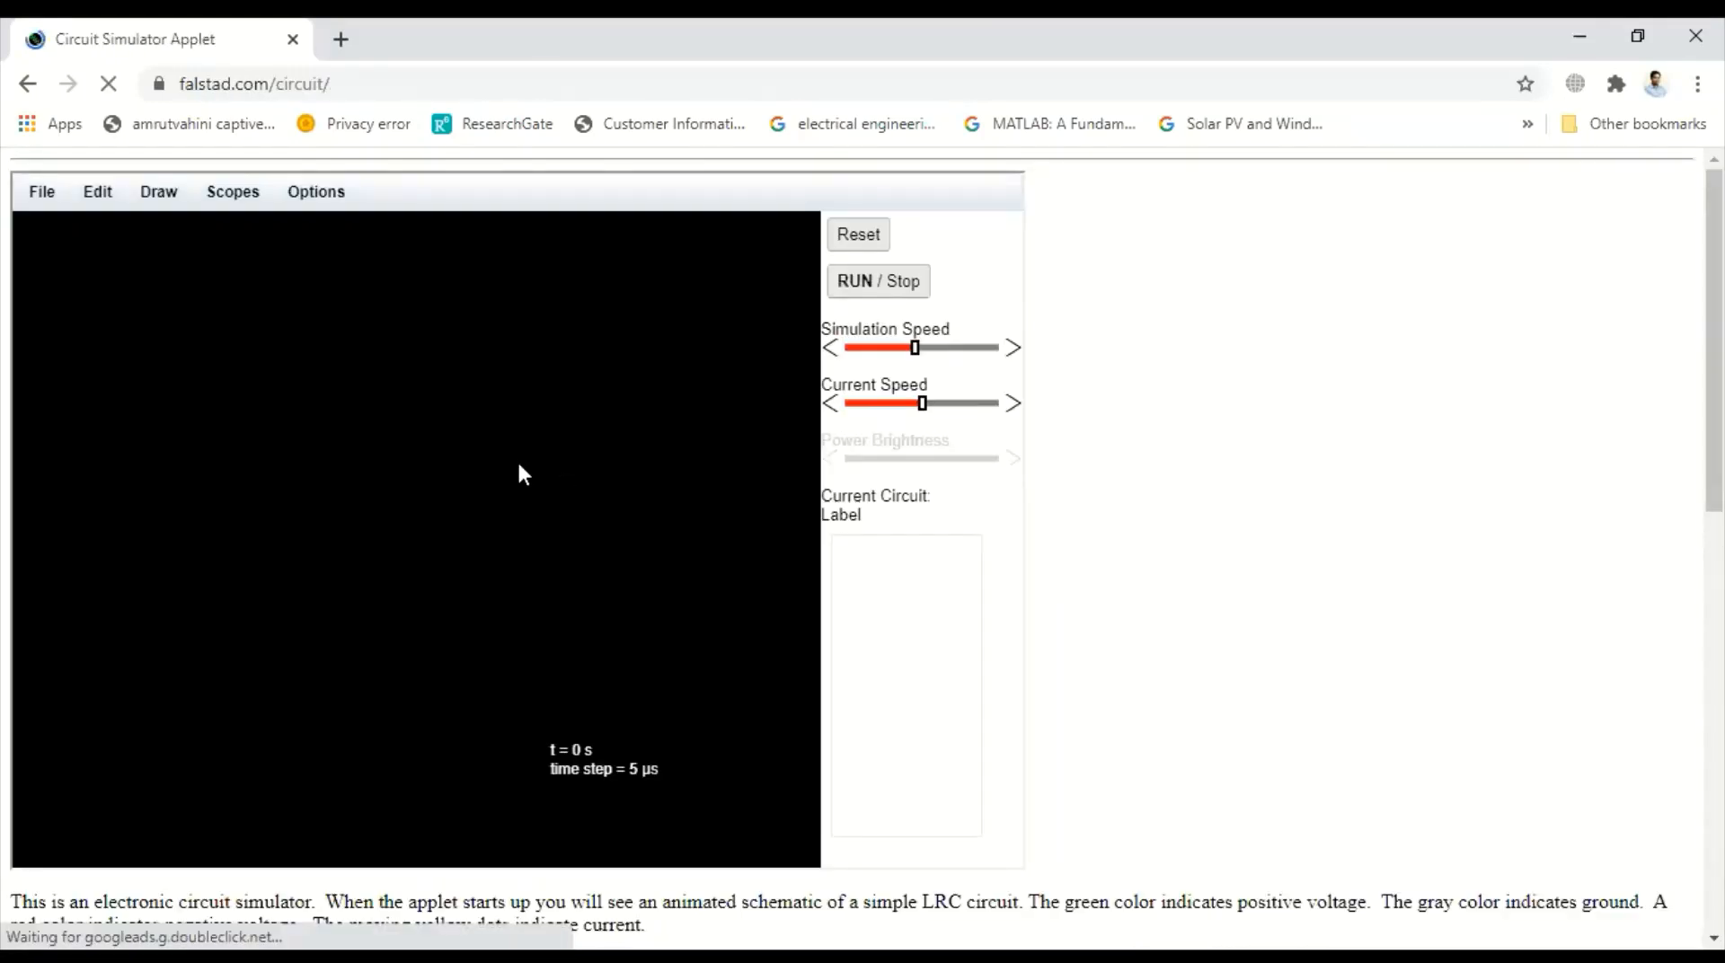
scroll(1300, 585, "down", 3)
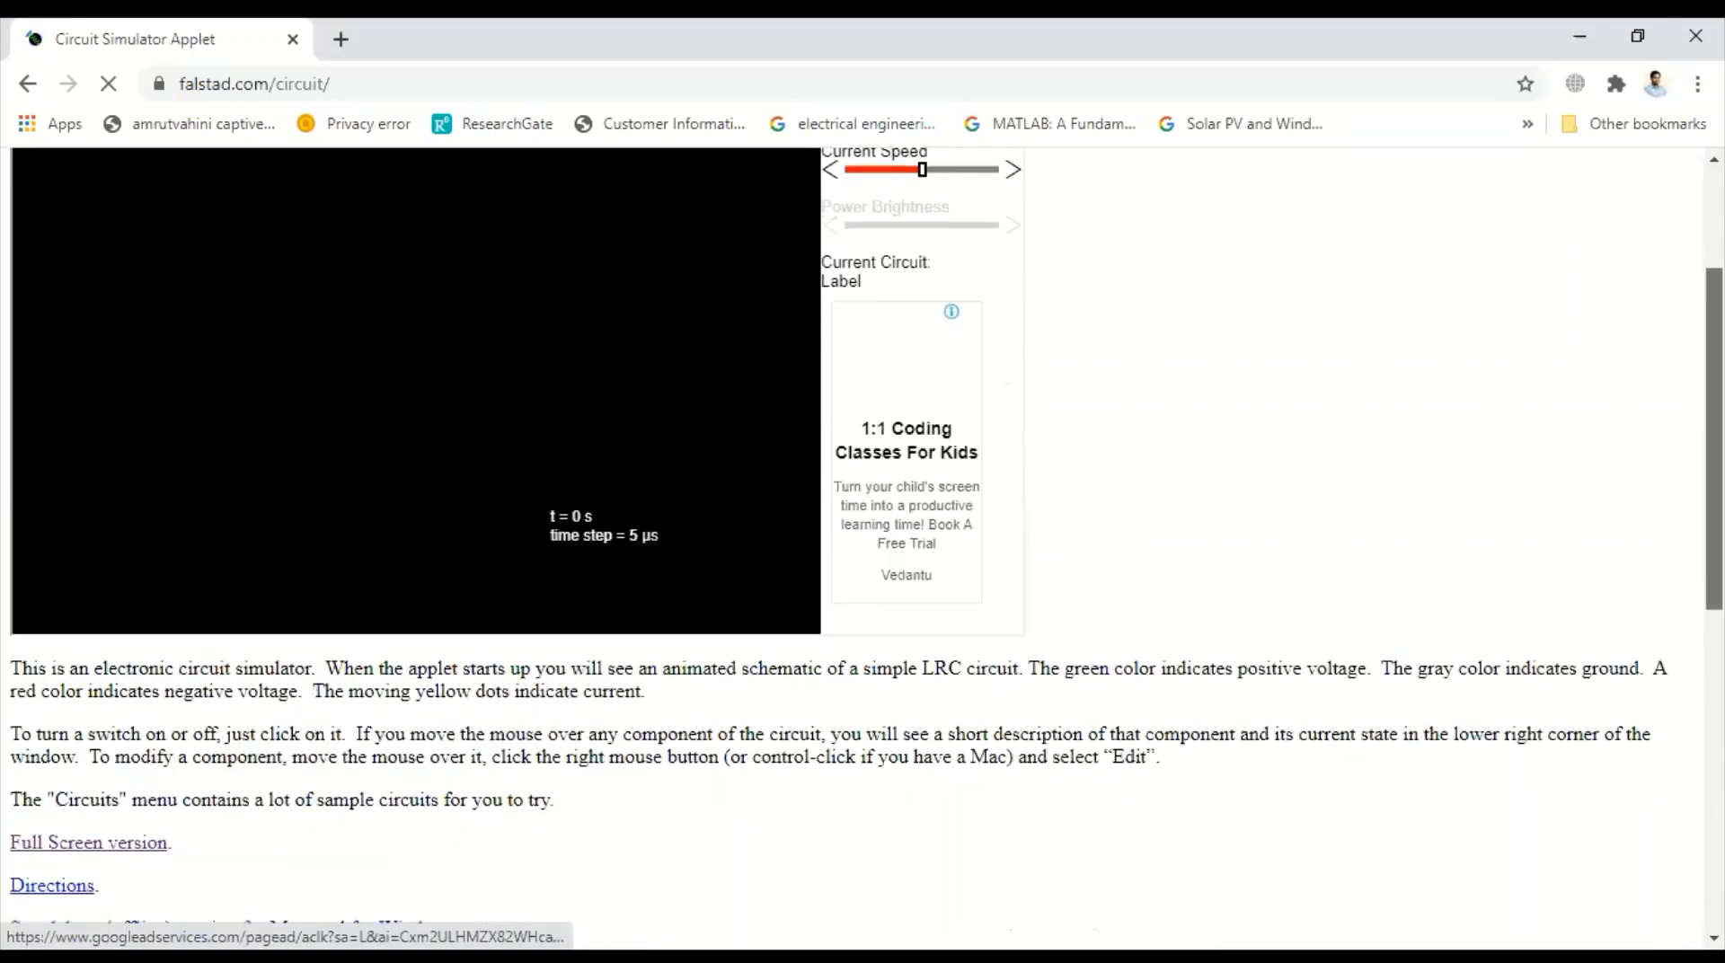
left_click(108, 826)
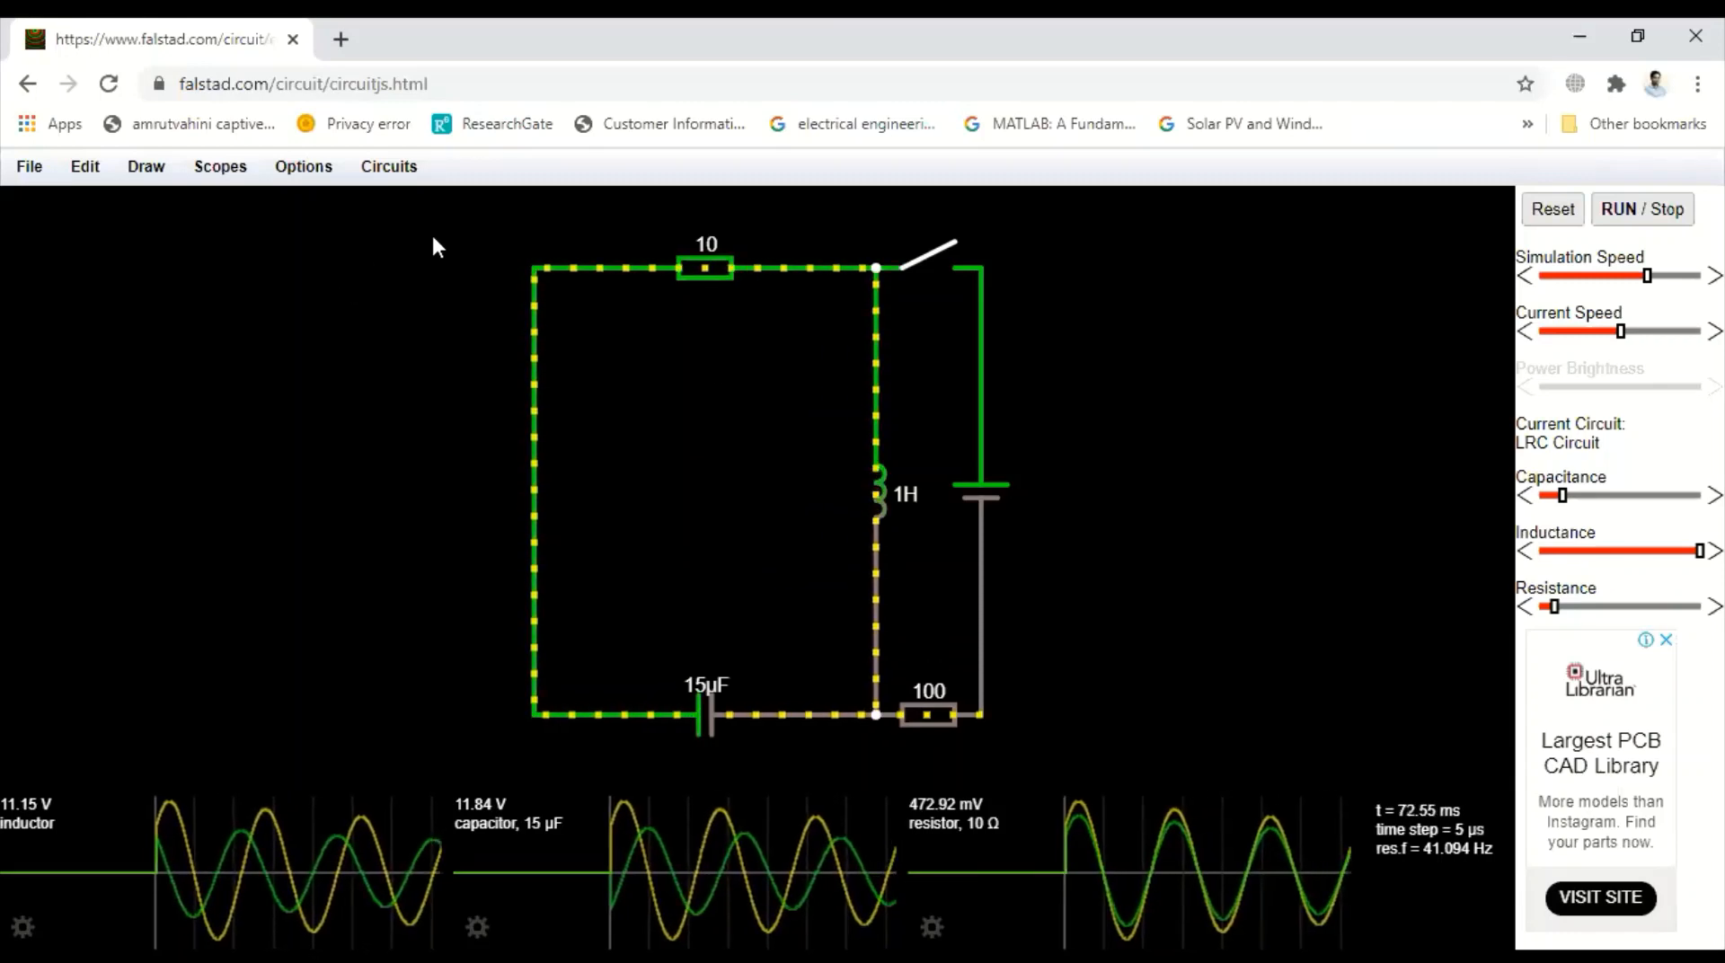
Select and delete the entire sample LRC circuit to clear the canvas
left_click_drag(469, 218, 1070, 755)
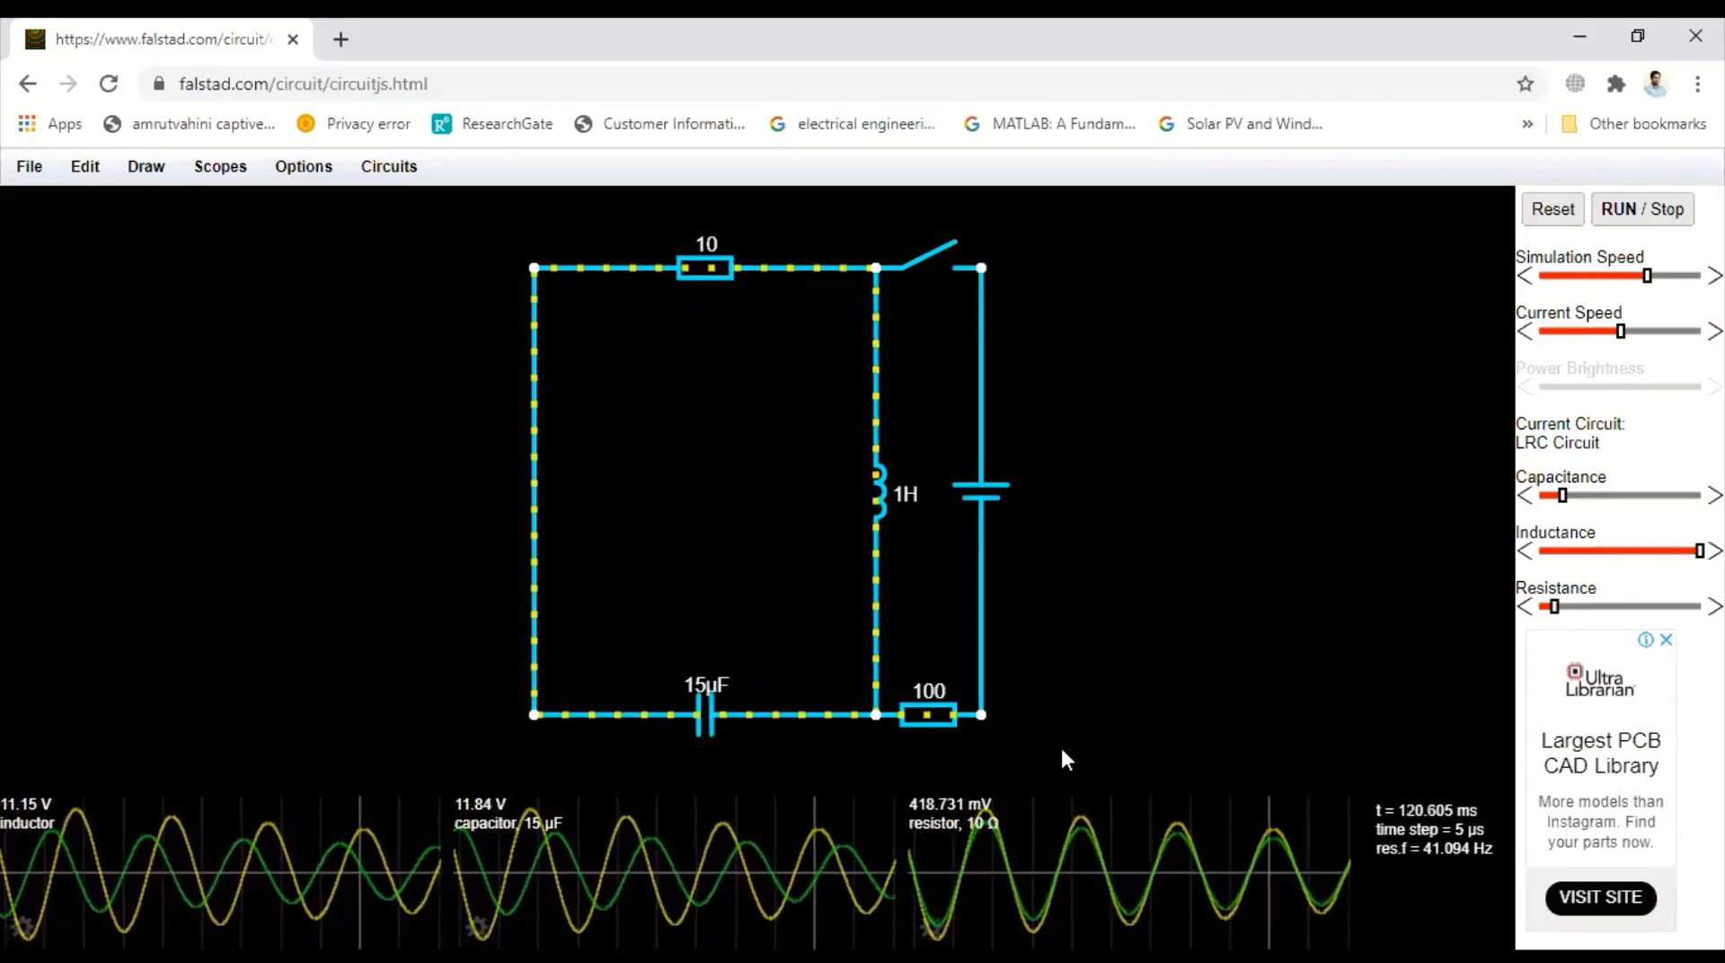
key("Delete")
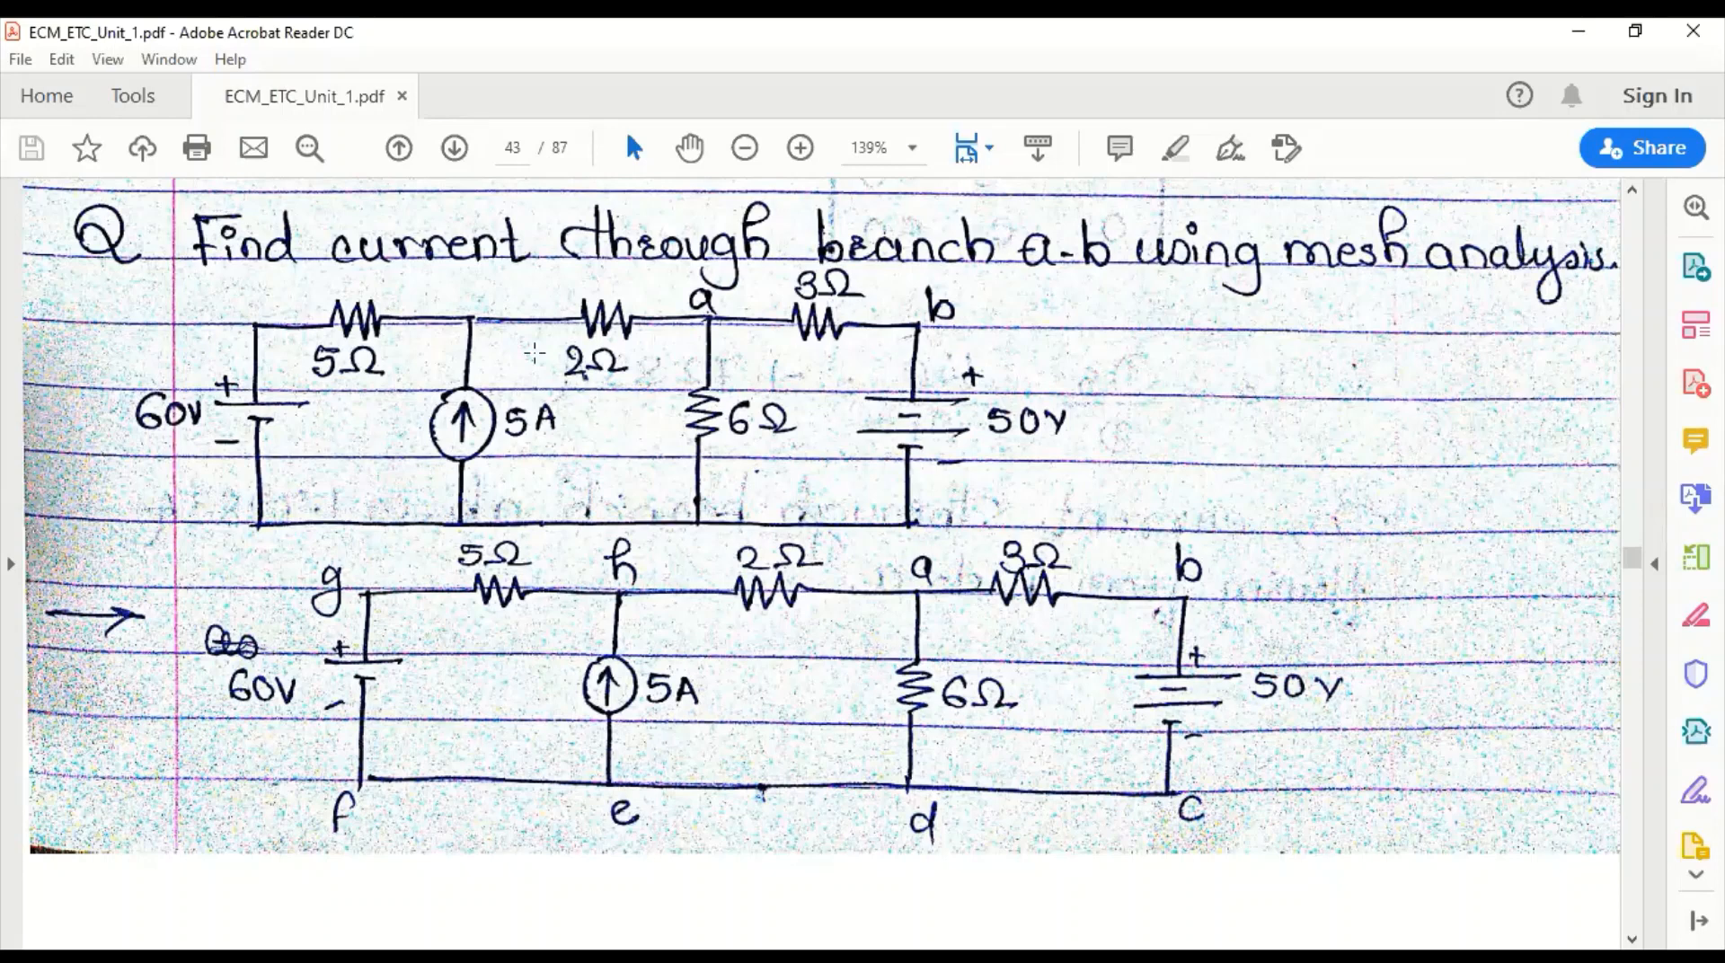
Switch to the PDF, highlight branch a-b of the mesh analysis problem, and return to the simulator
left_click_drag(674, 267, 993, 382)
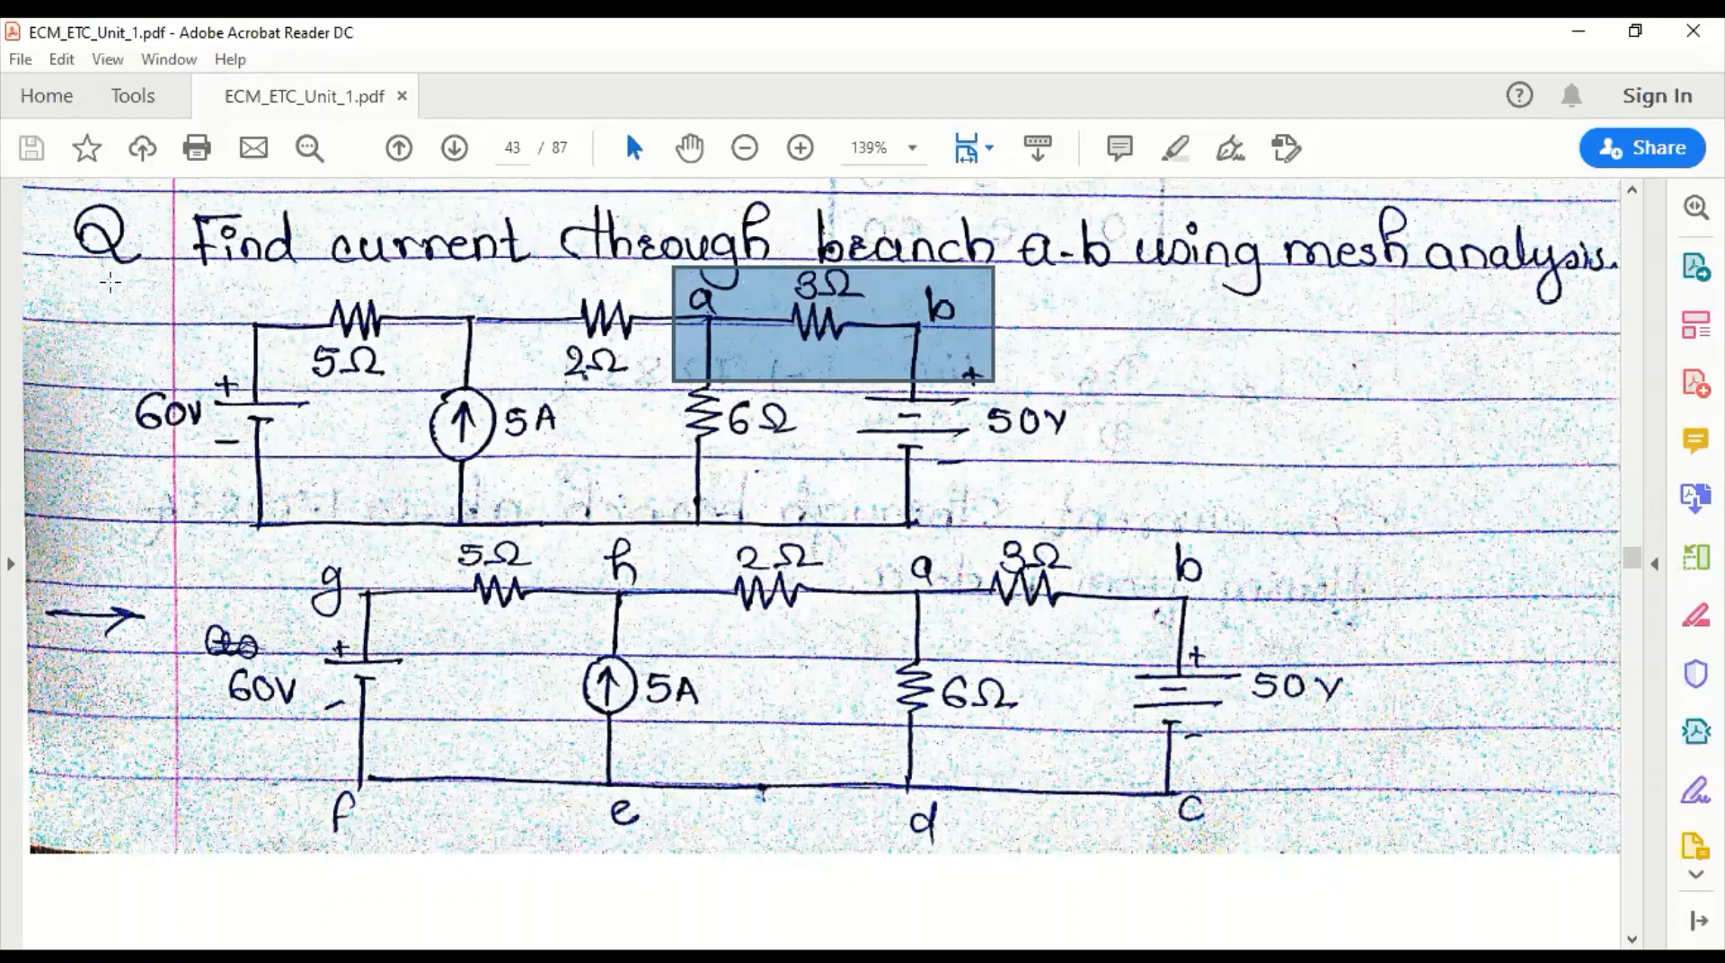
left_click(112, 301)
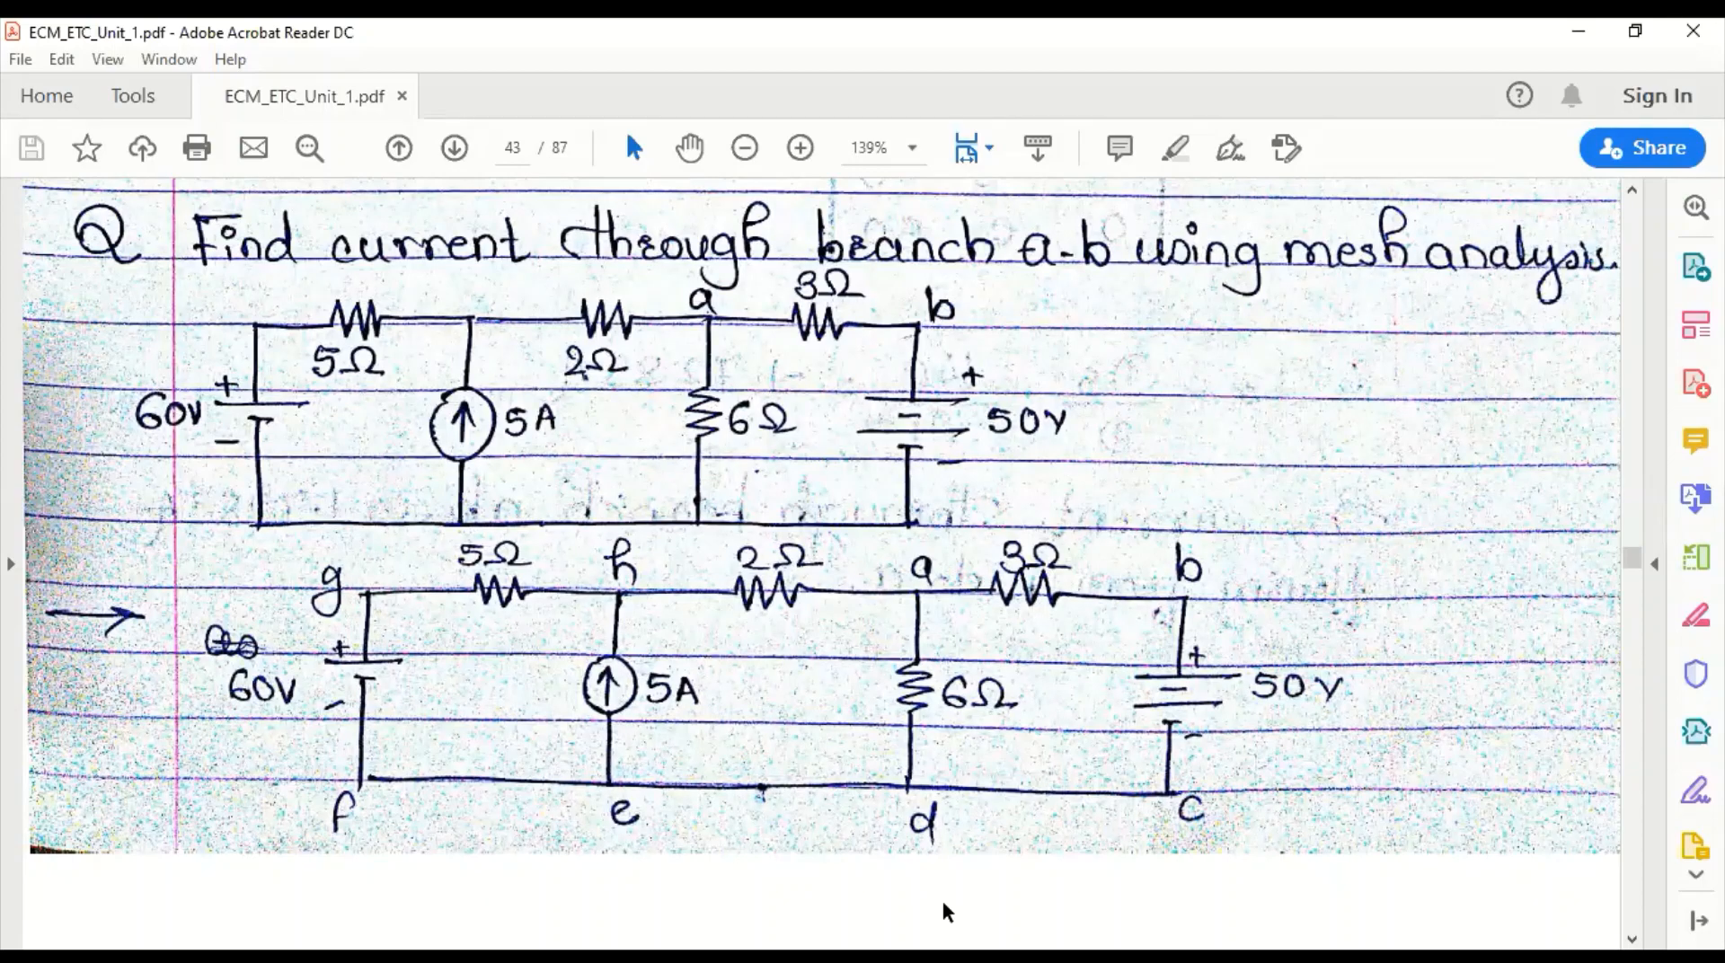
key("alt+Tab")
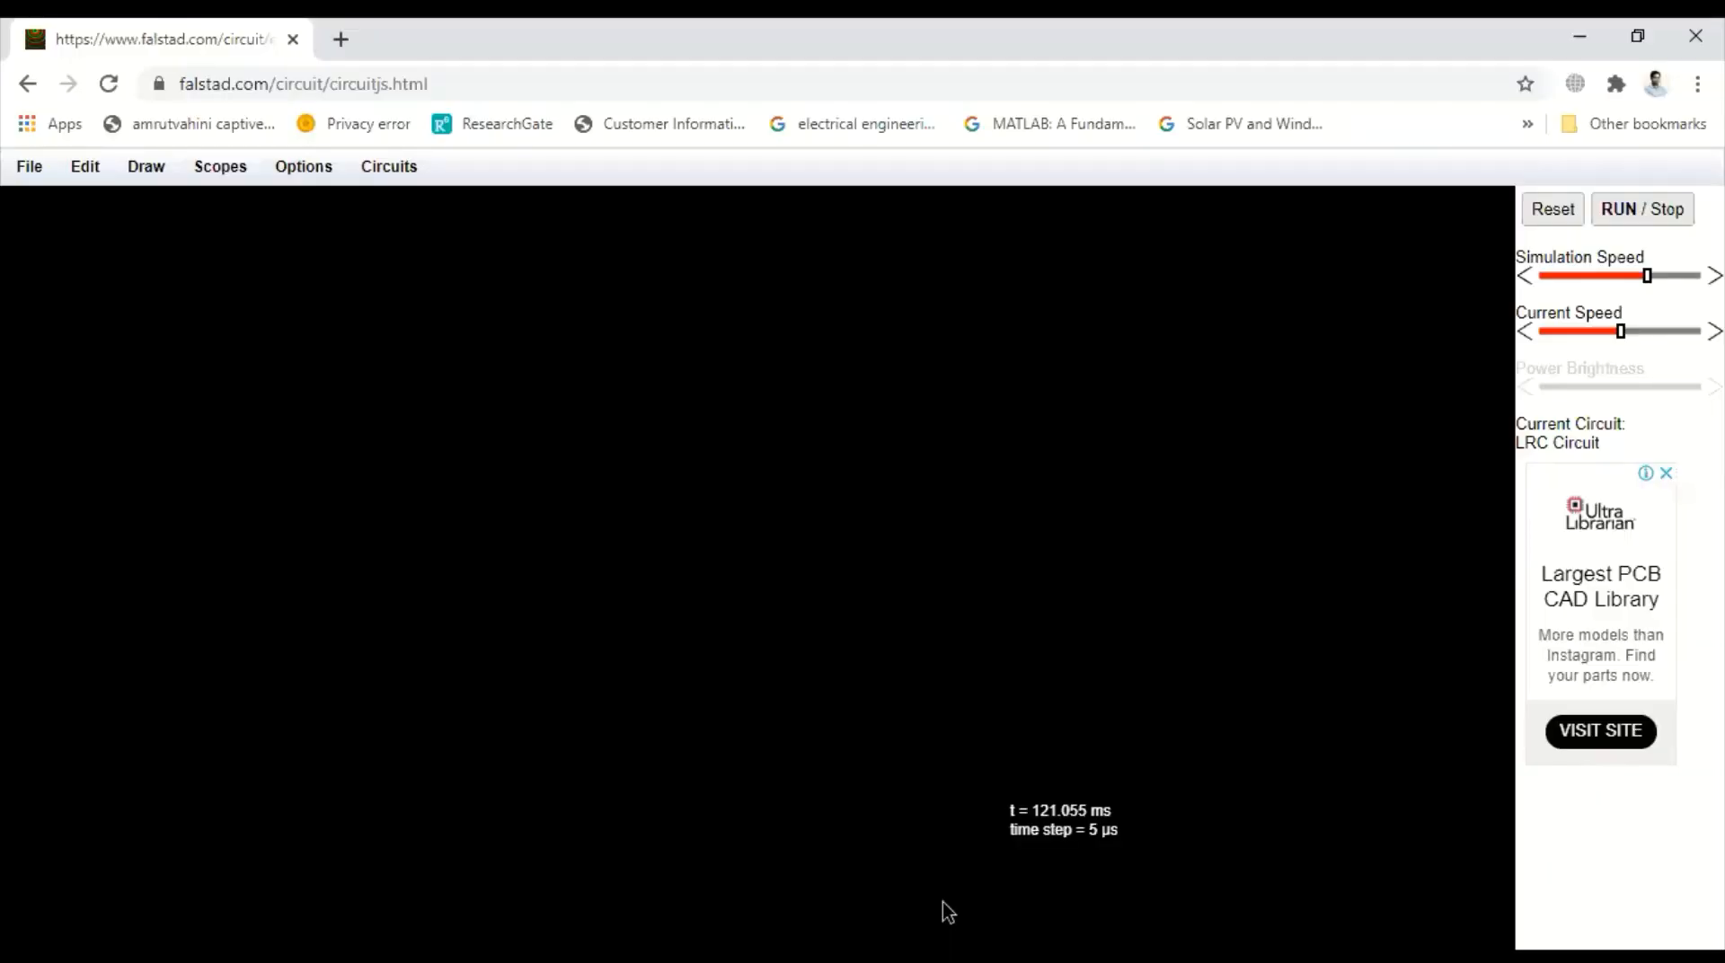
Add three horizontal resistors in a row across the top of the canvas
left_click(148, 167)
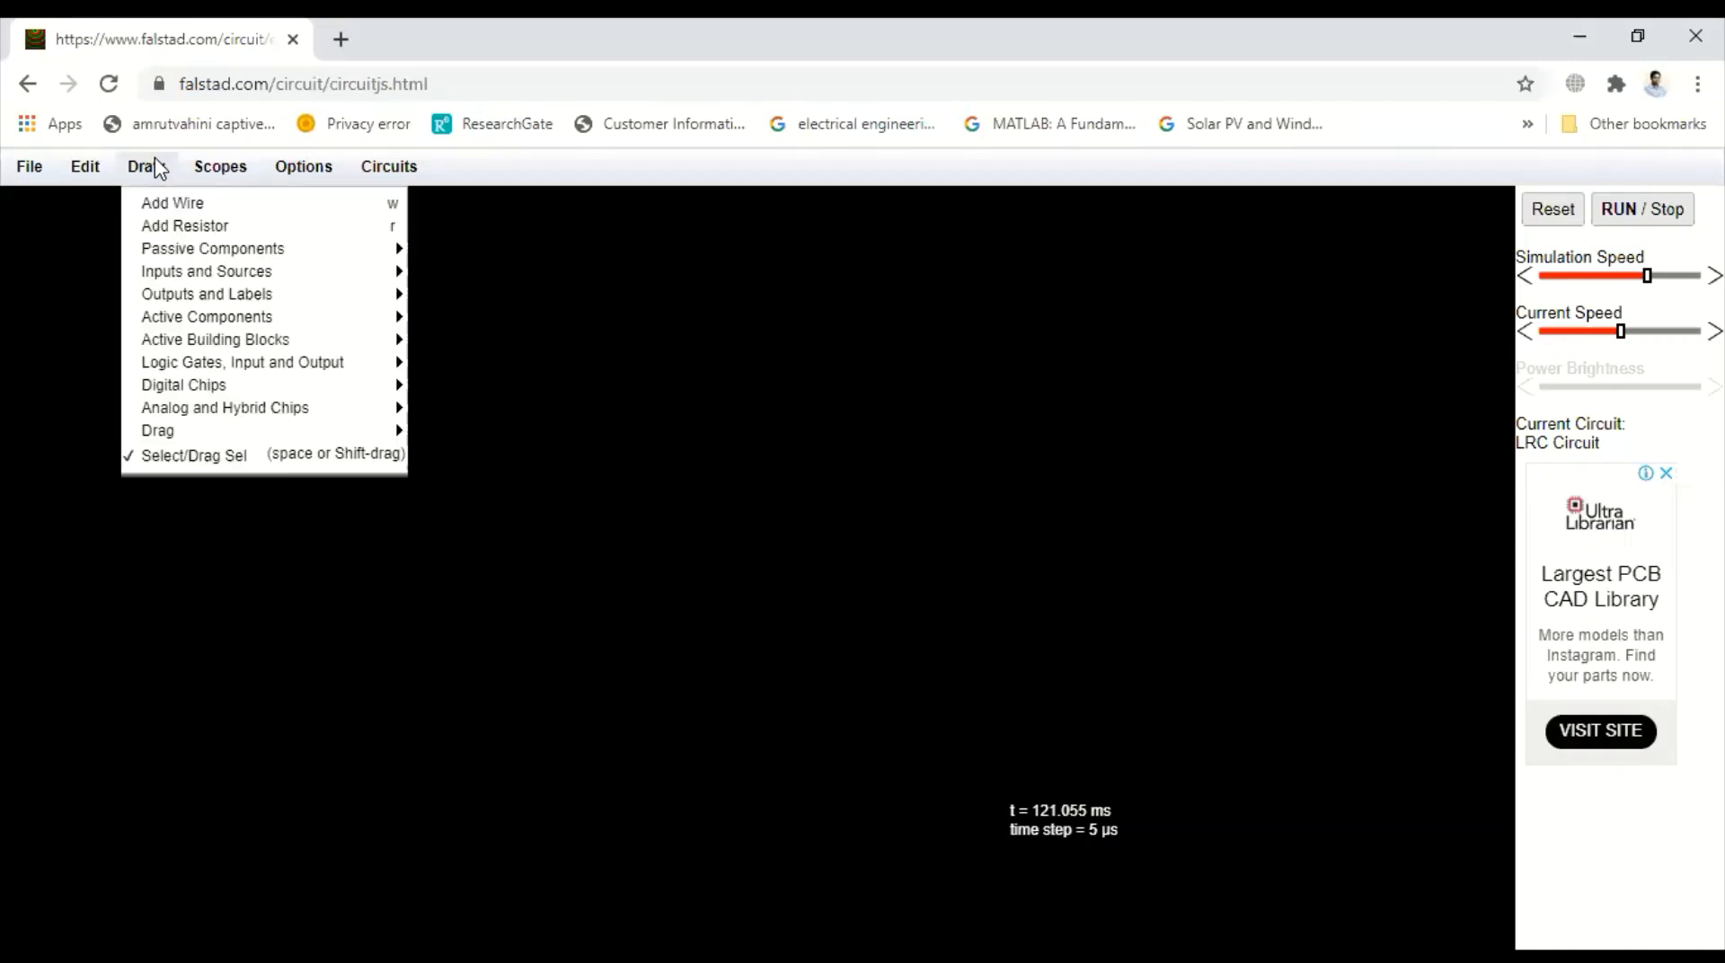
left_click(153, 224)
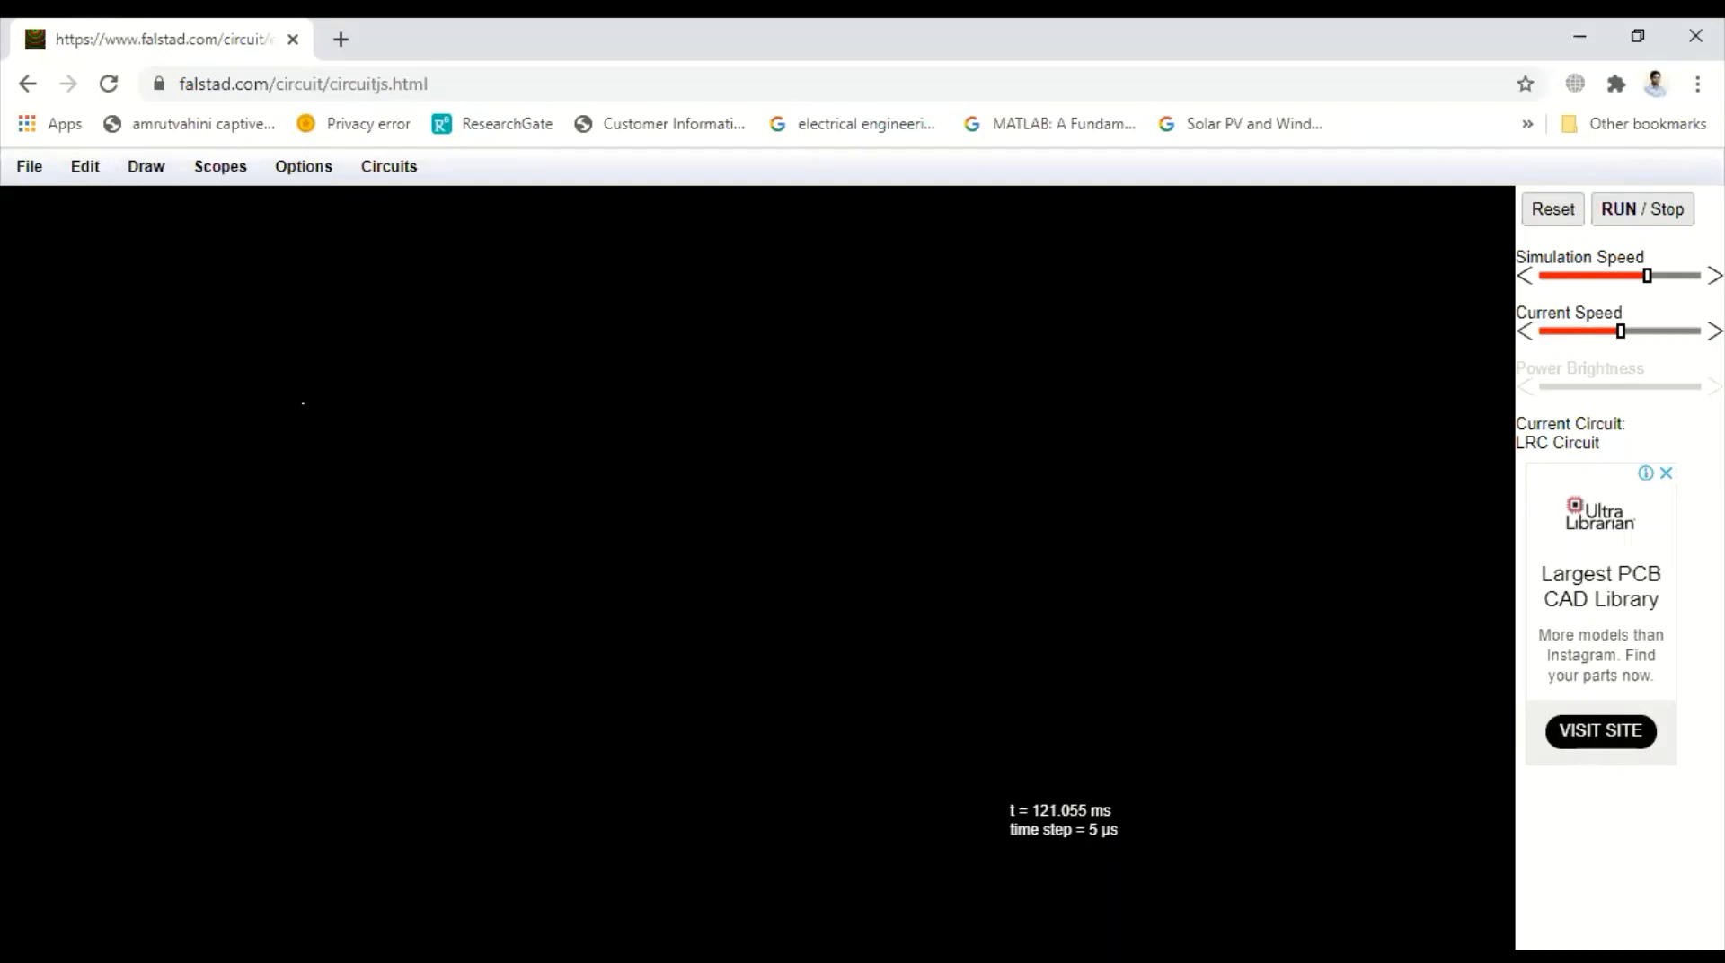
left_click_drag(298, 399, 418, 396)
left_click(138, 173)
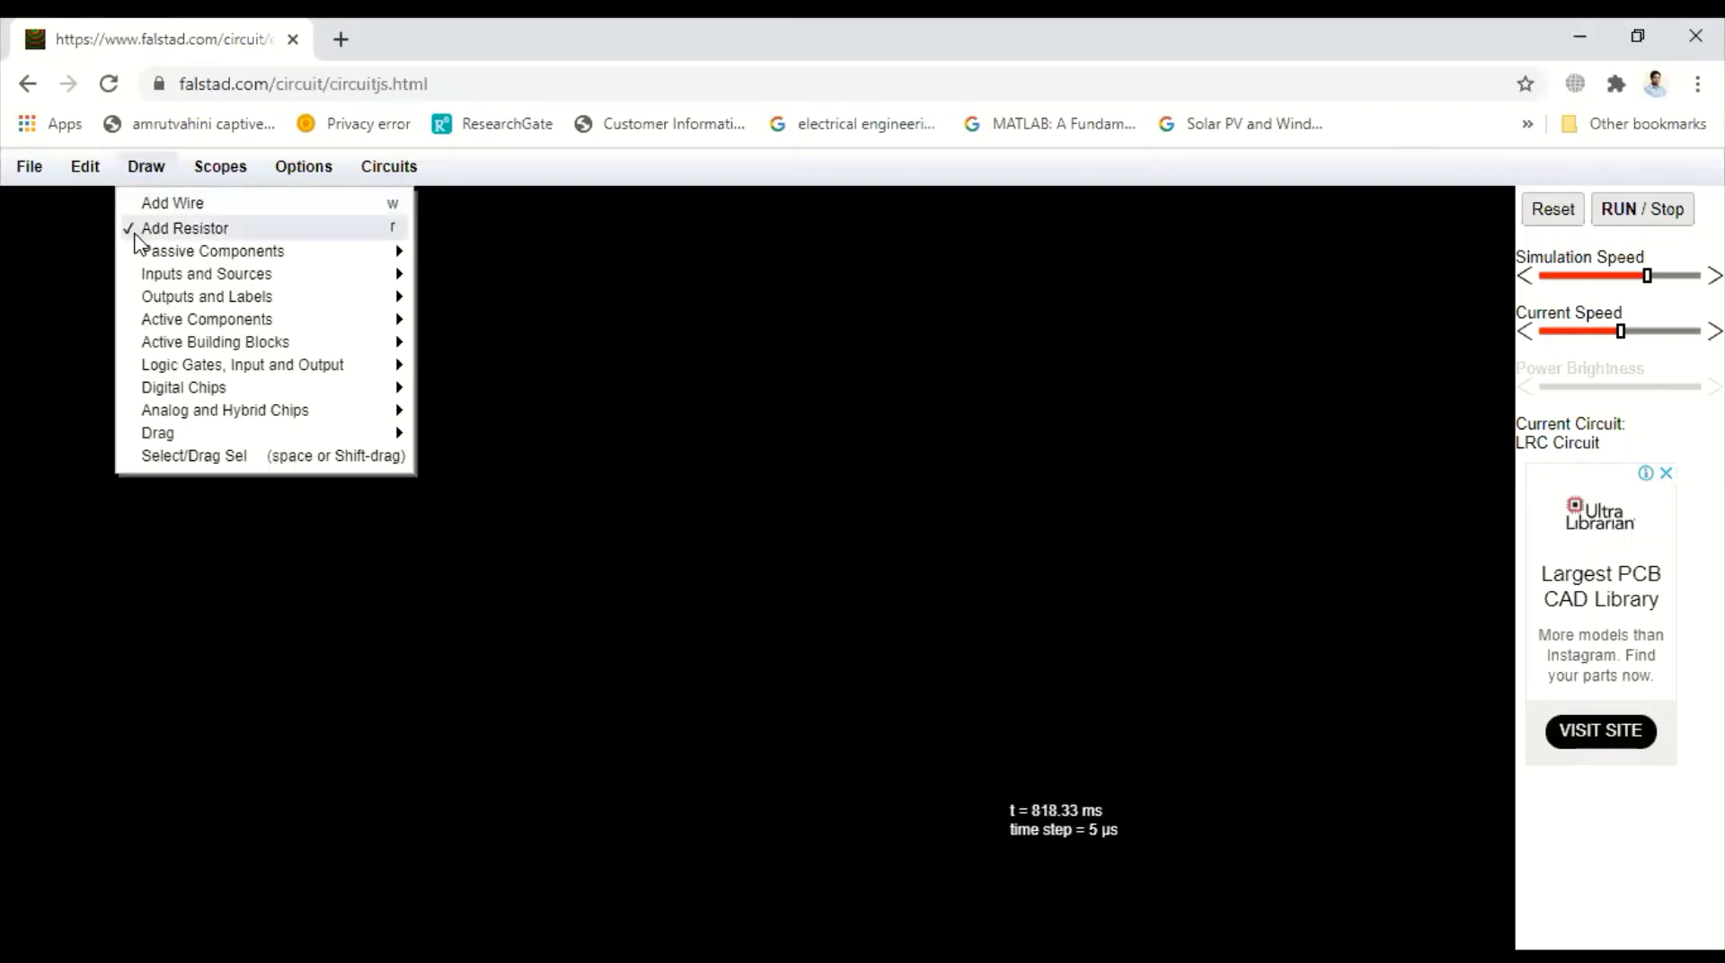
left_click(148, 227)
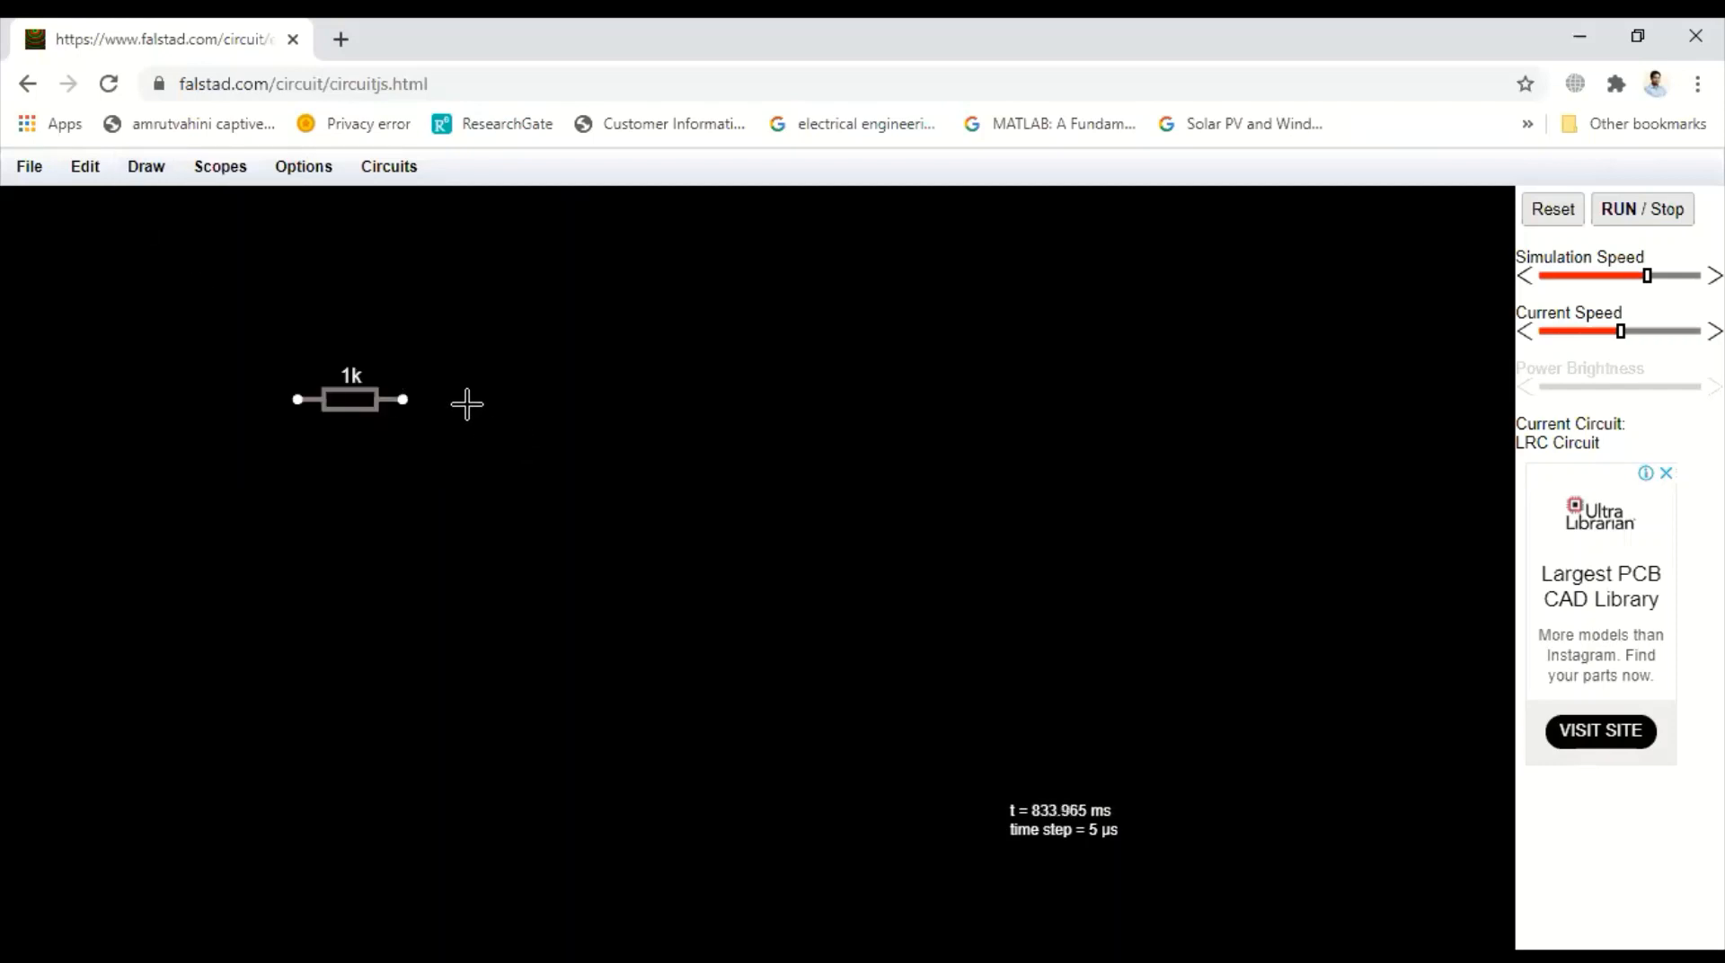
left_click_drag(458, 400, 755, 406)
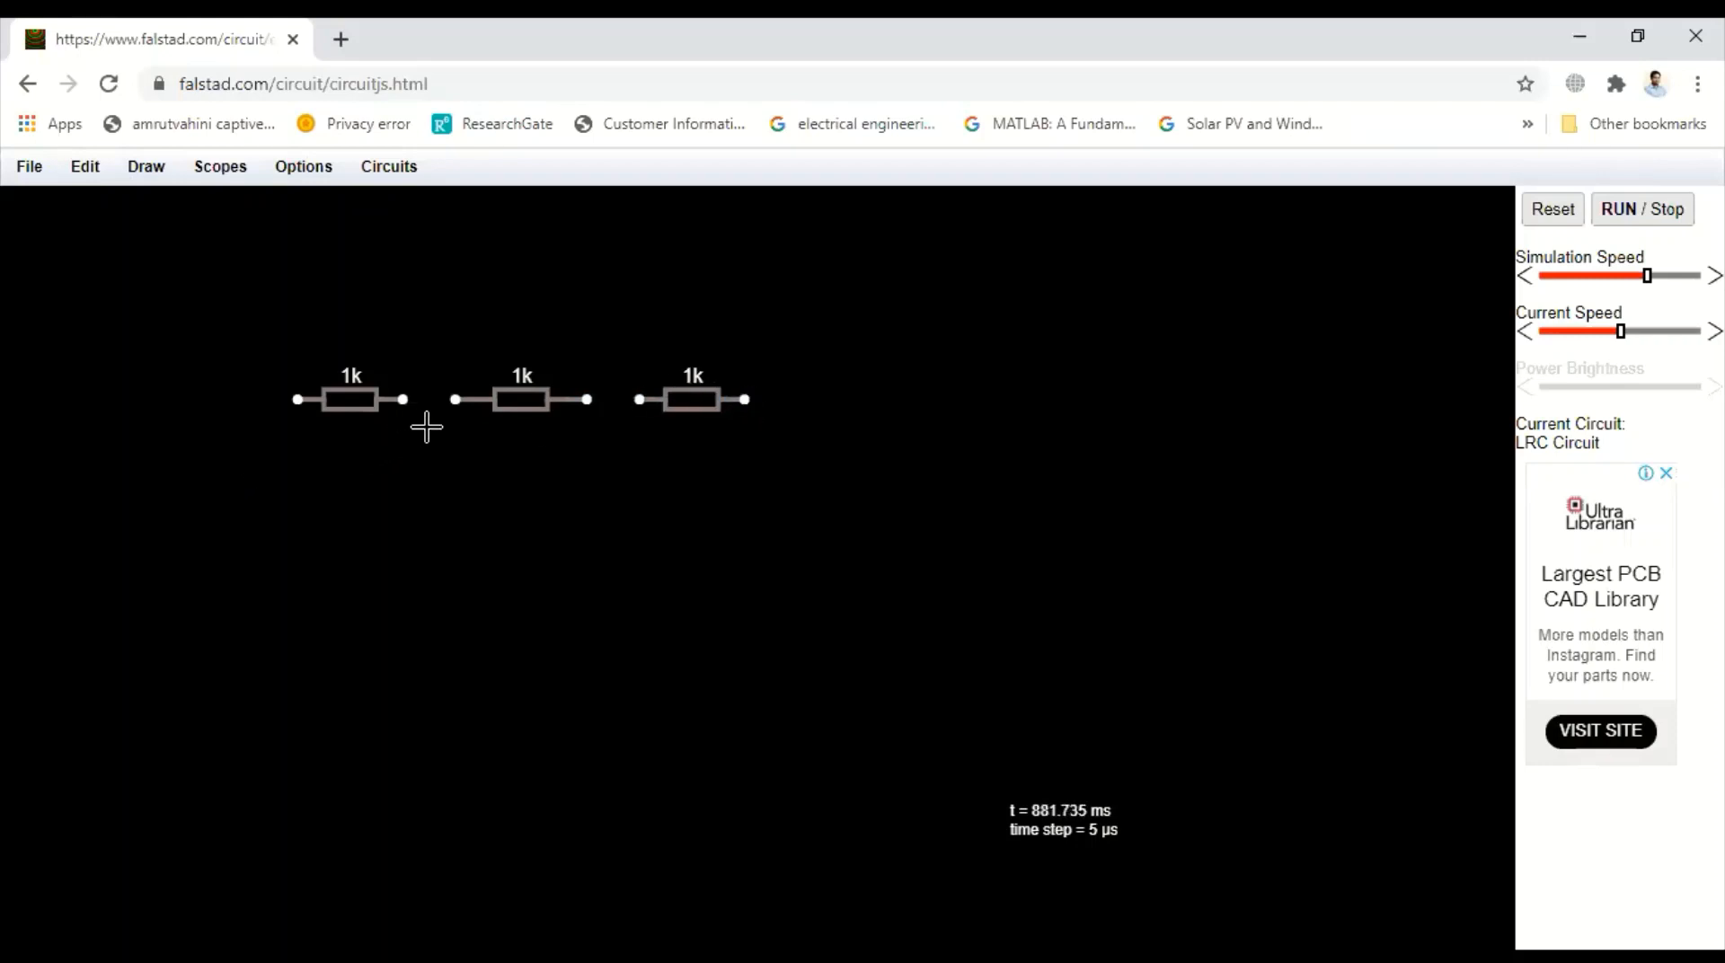
Add a vertical resistor below the junction of the second and third resistors, deleting the misplaced one
left_click_drag(426, 427, 428, 508)
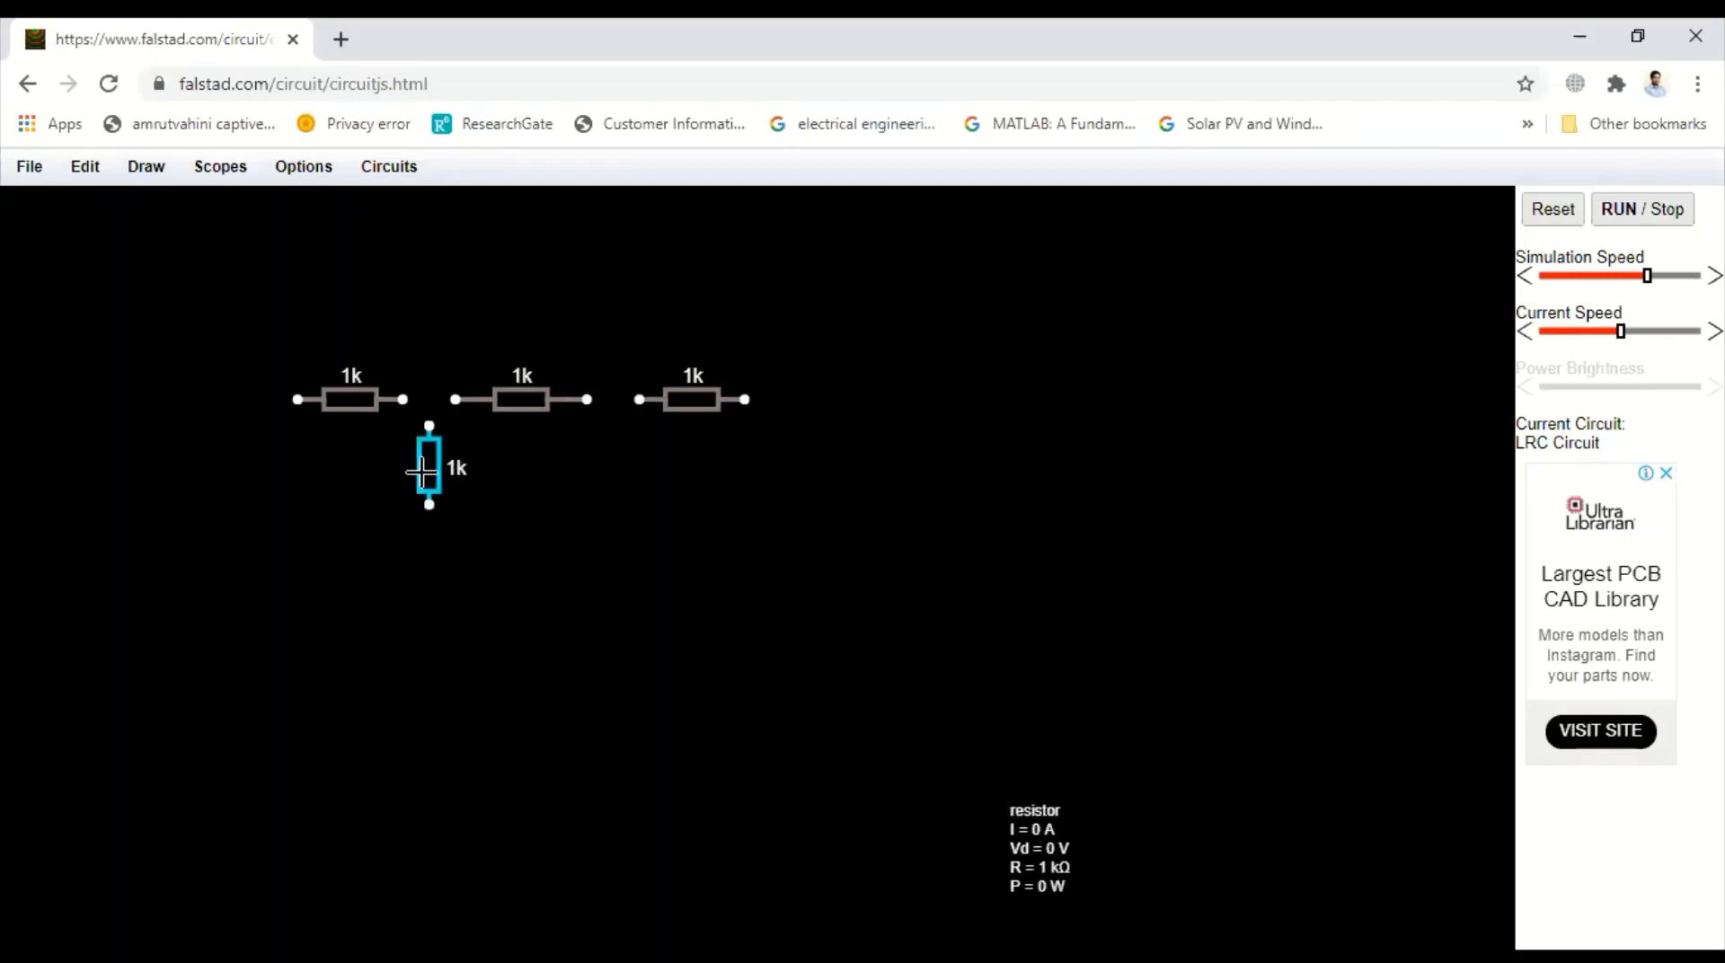
left_click_drag(427, 470, 456, 477)
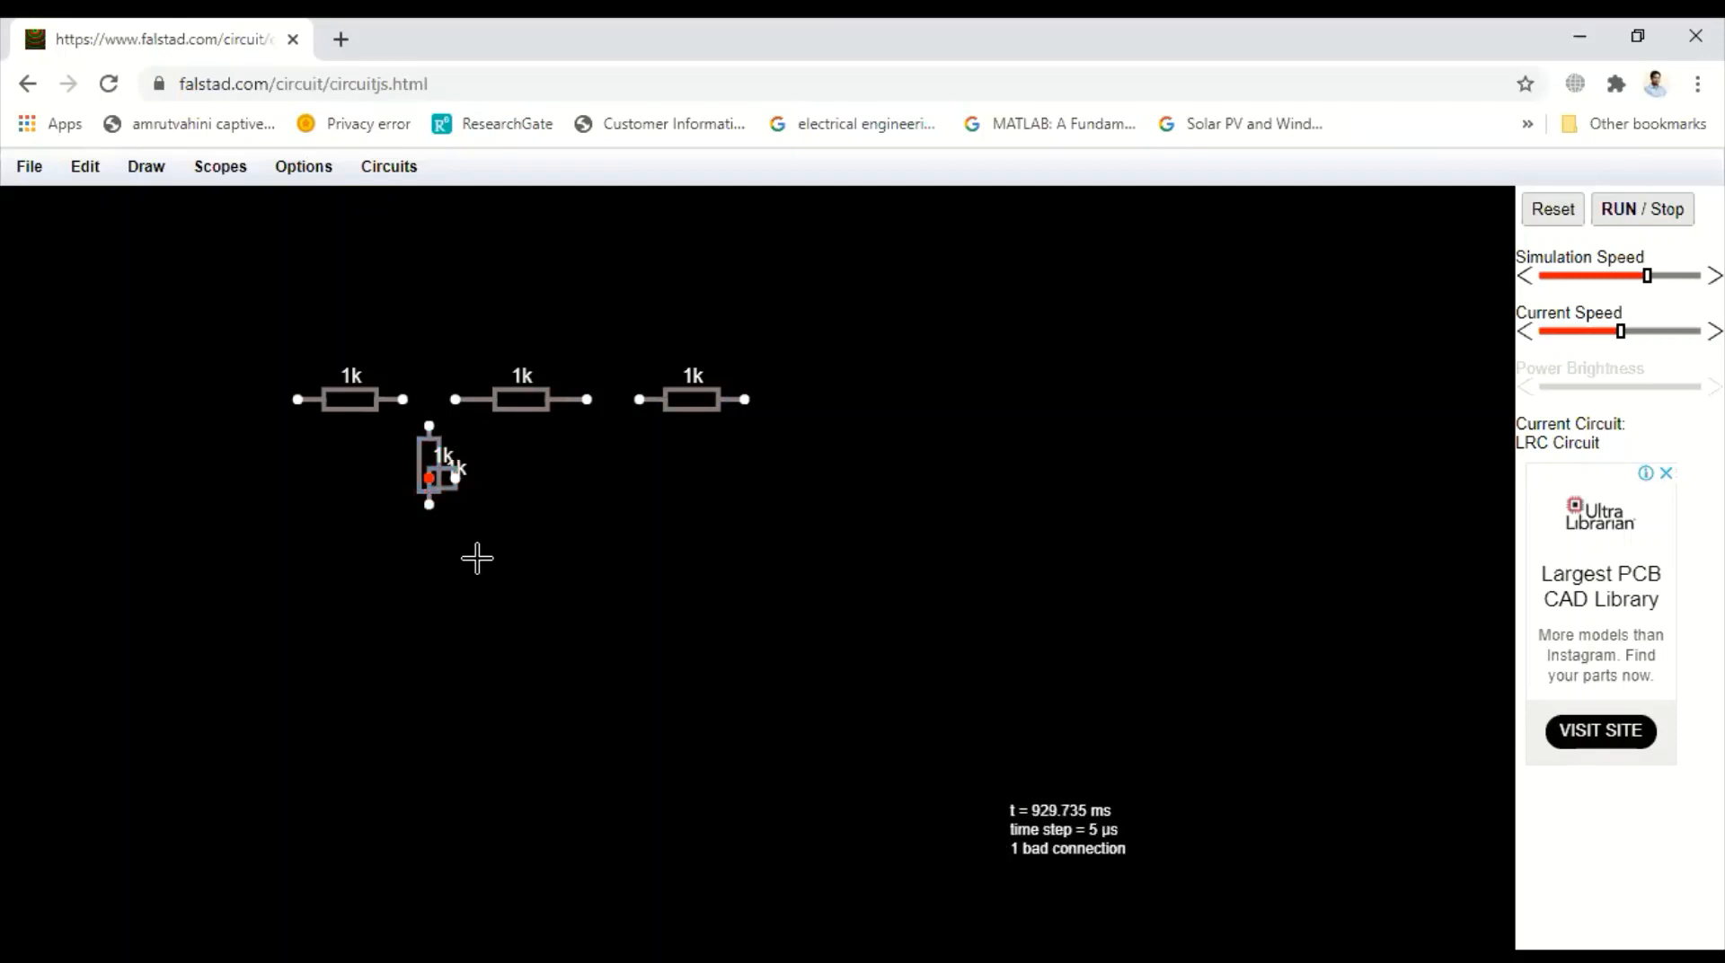
key("ctrl+z")
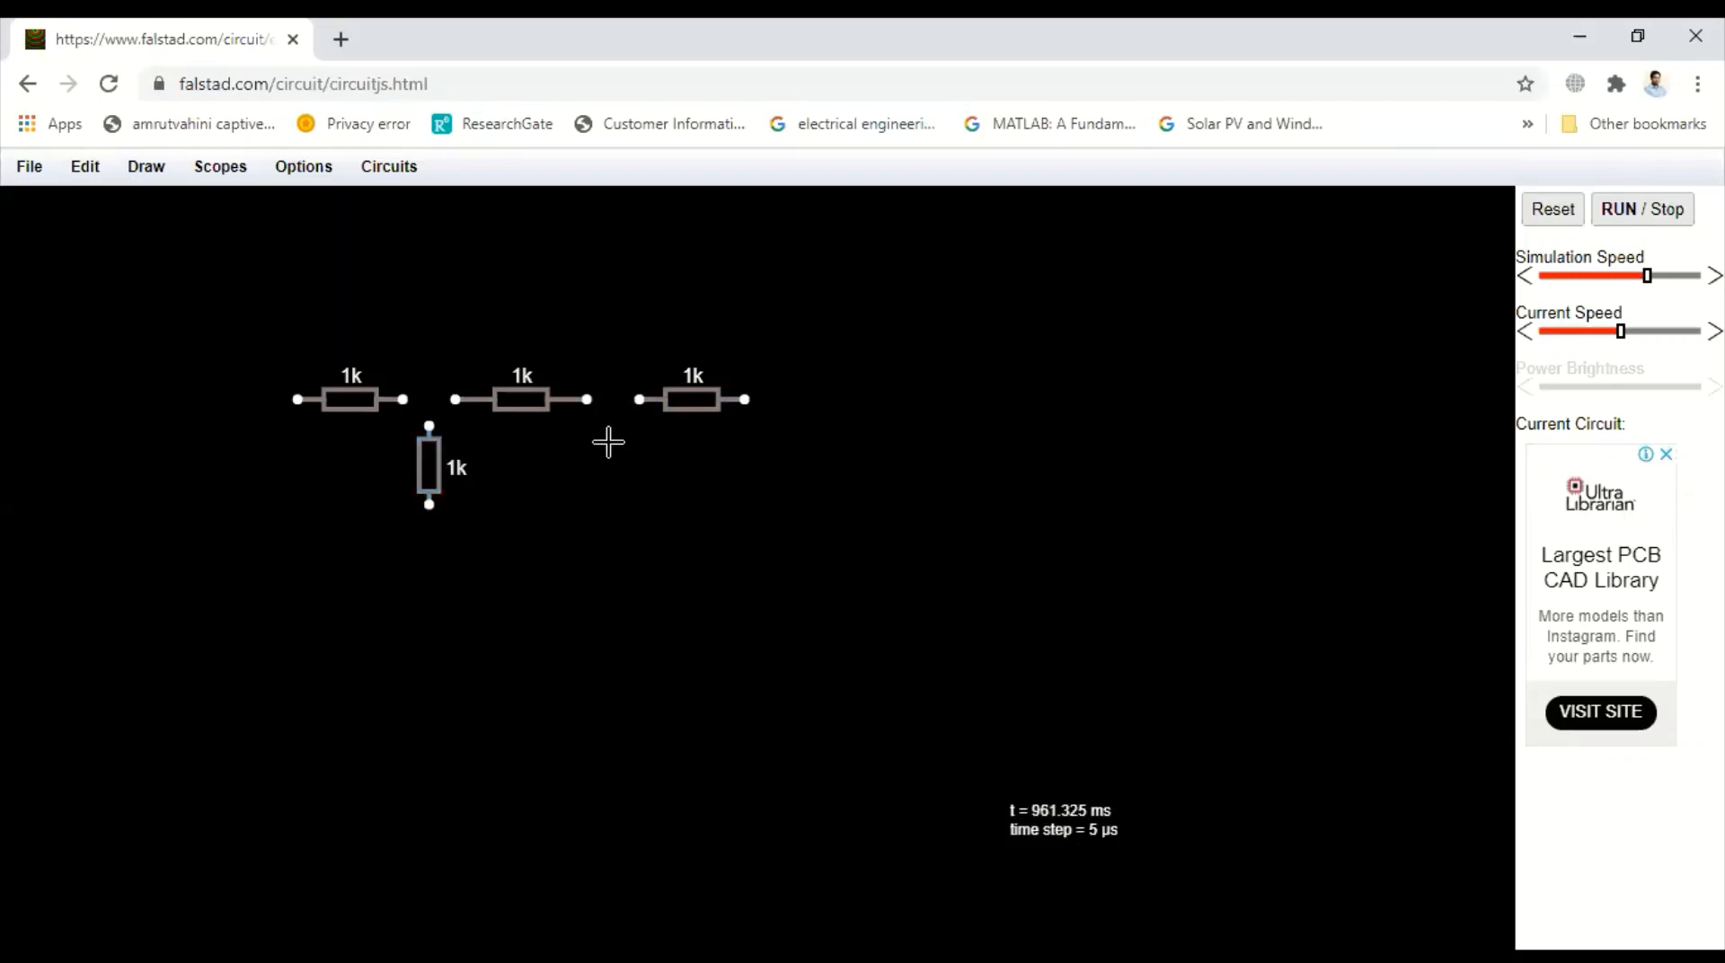
left_click_drag(613, 428, 613, 530)
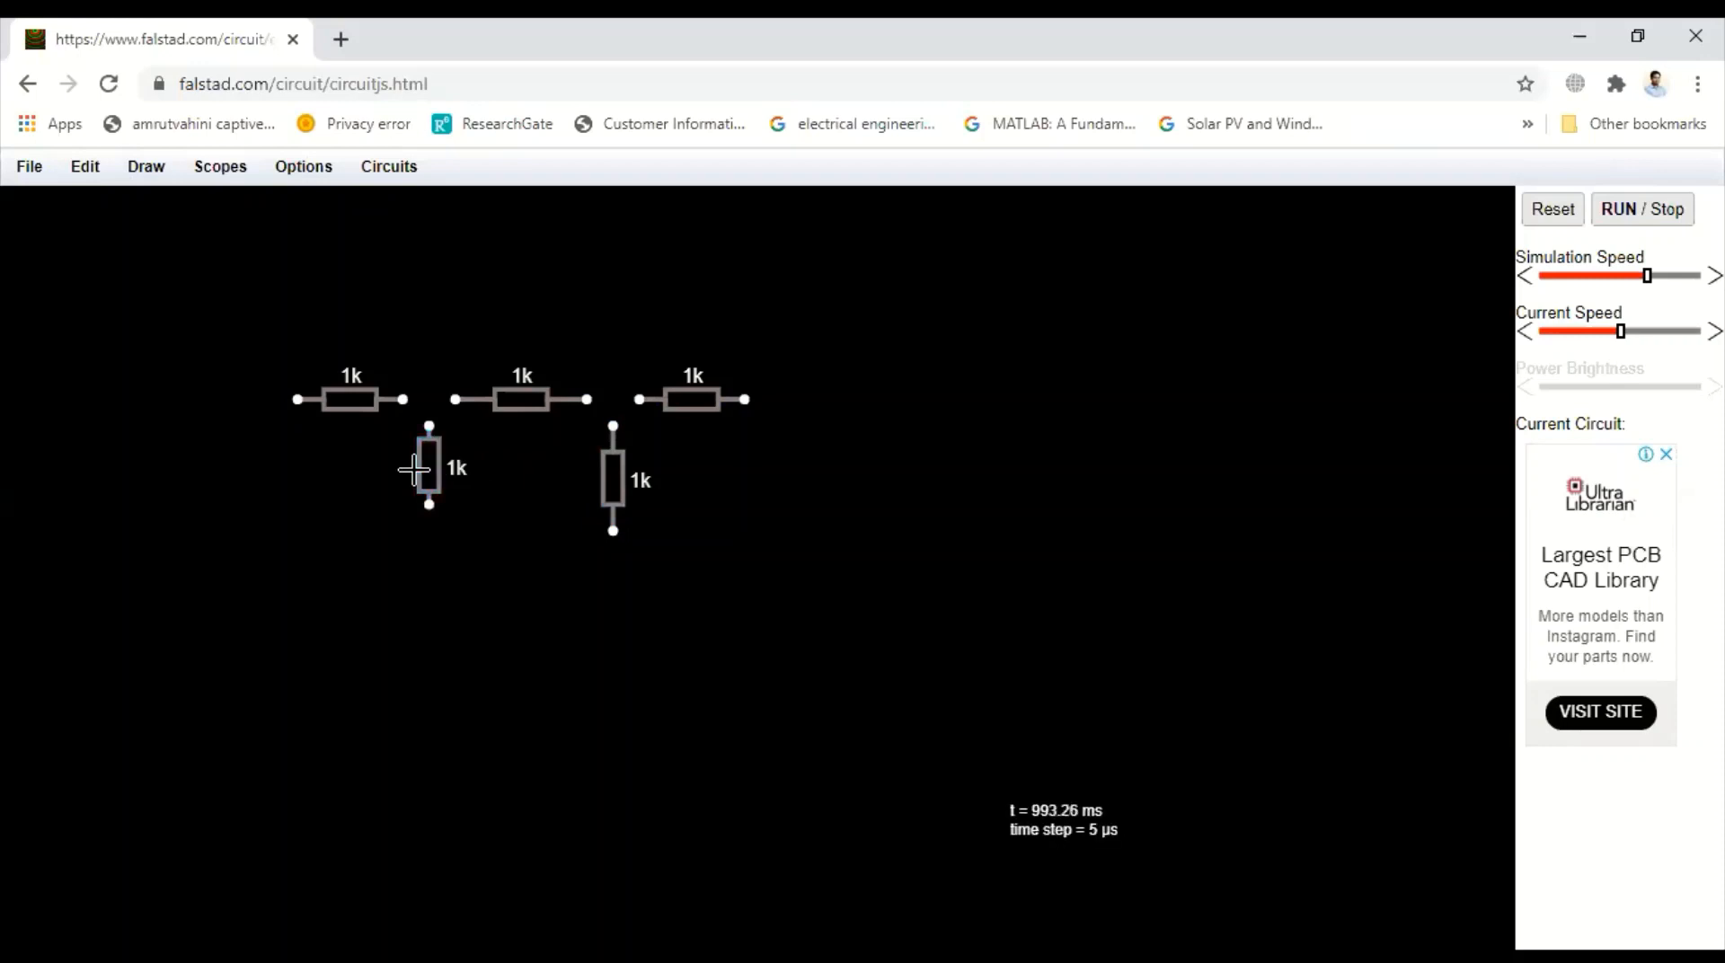
key("Delete")
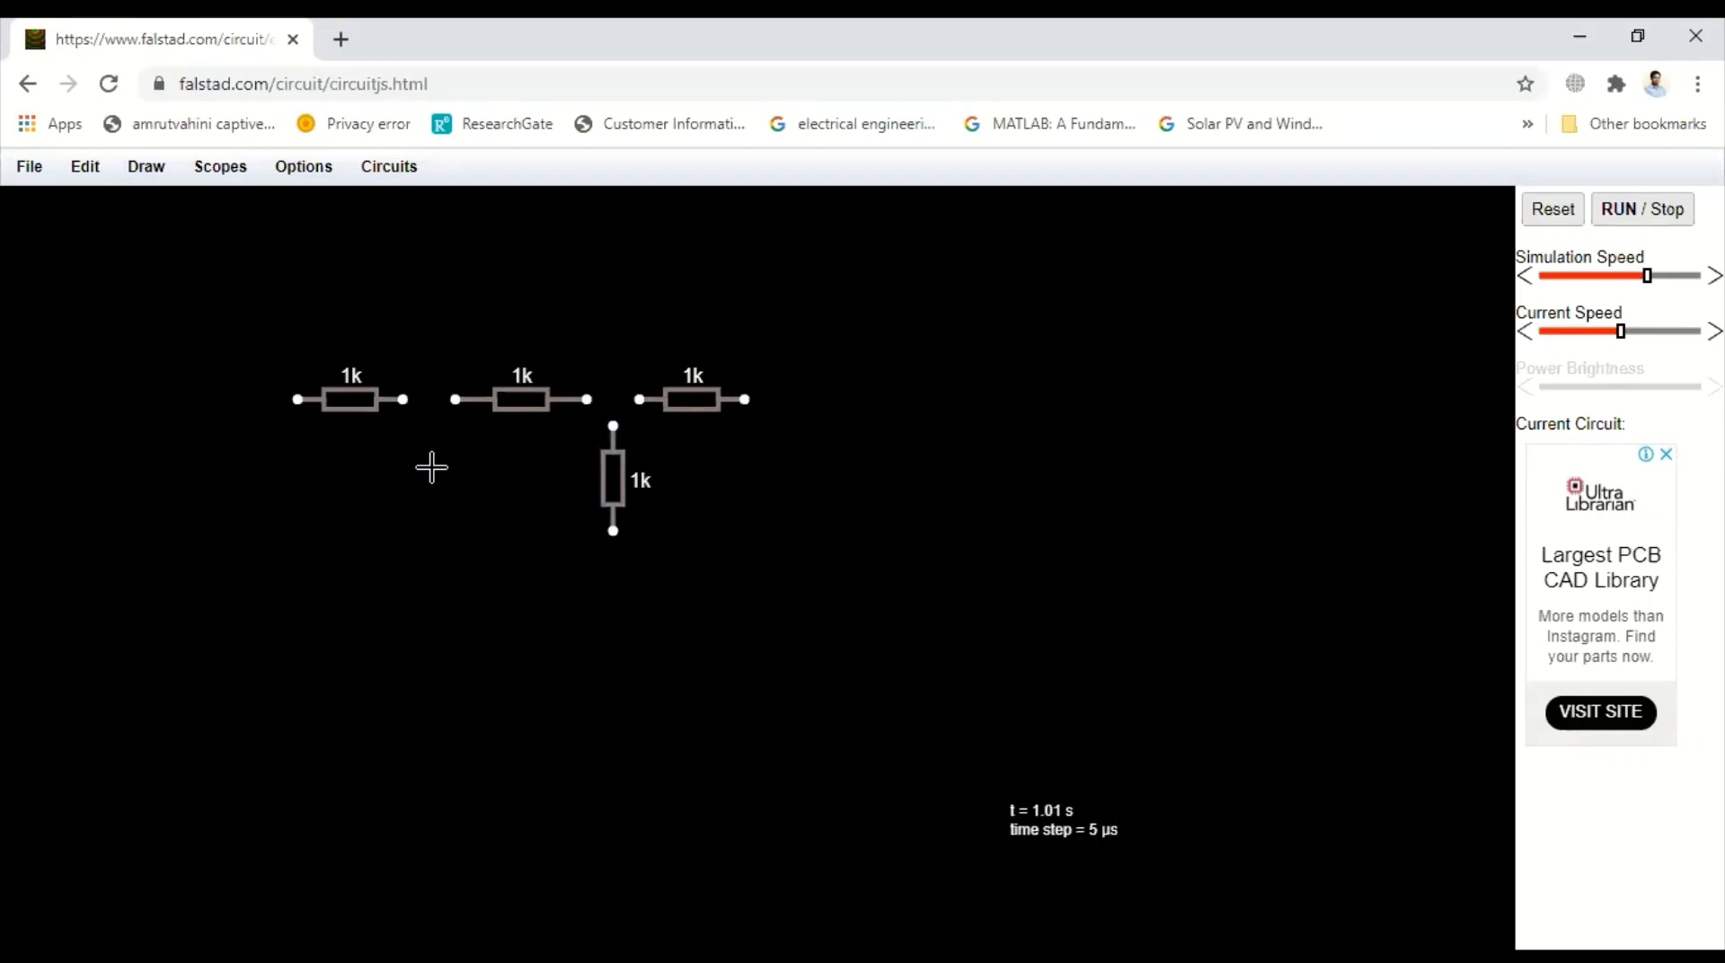
Add two vertical 2-terminal voltage sources at the circuit's left and right ends
left_click(148, 171)
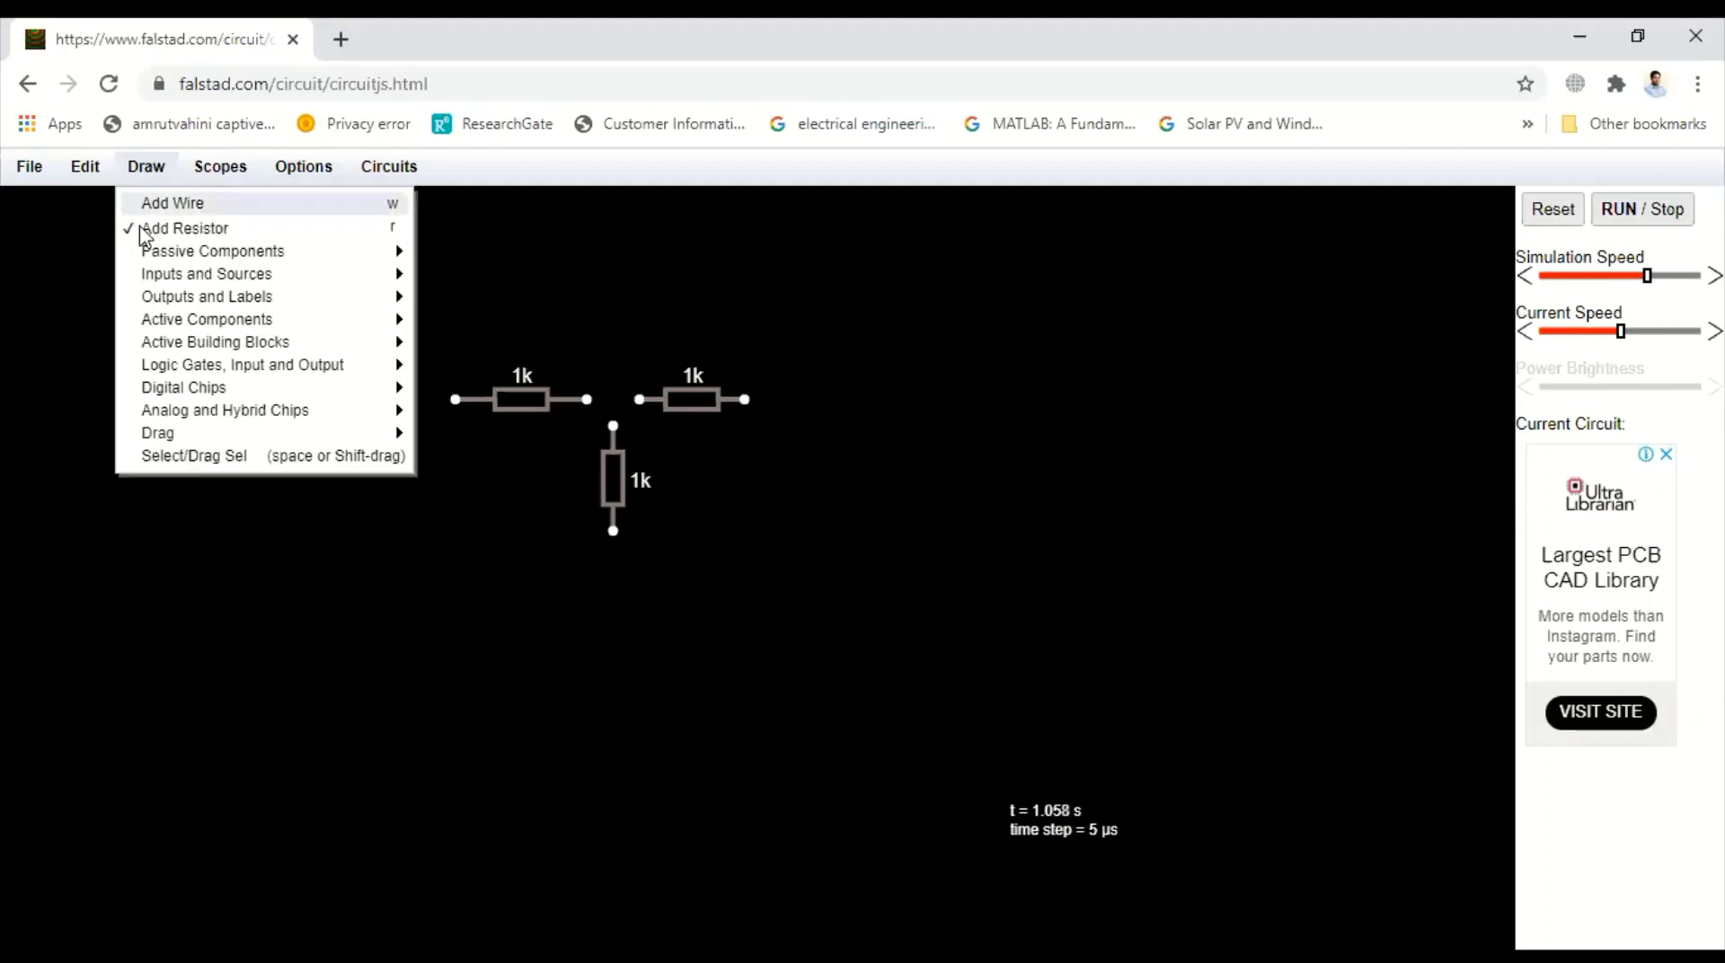
mouse_move(151, 275)
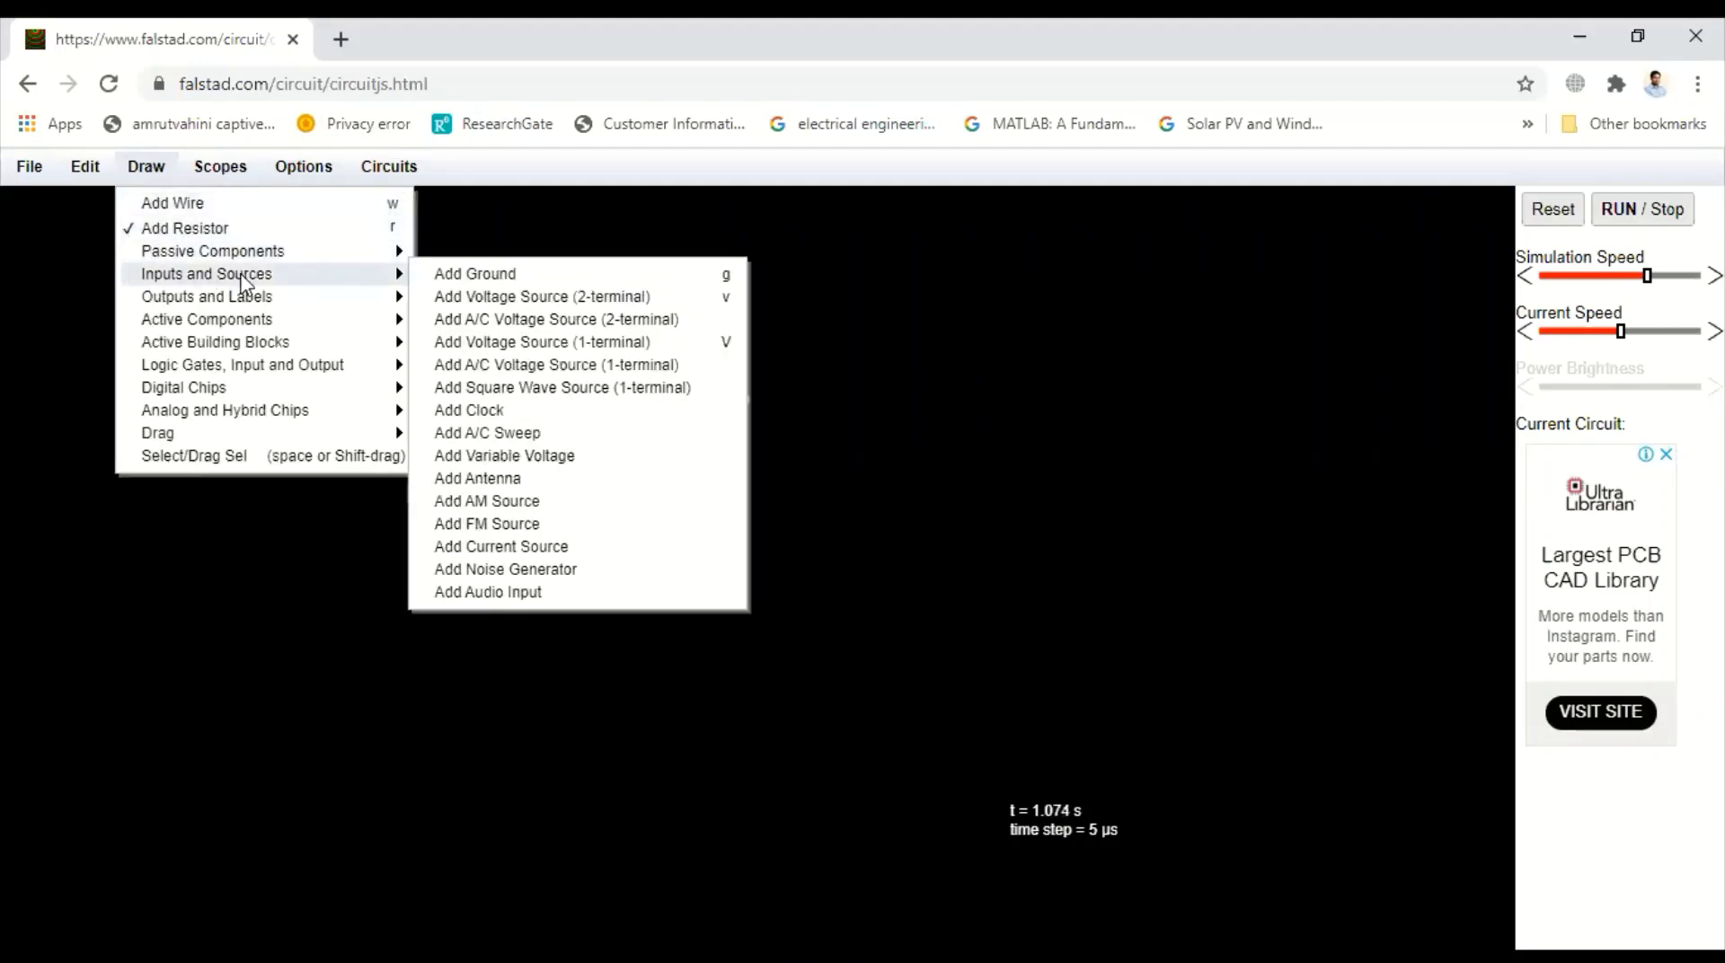
left_click(480, 304)
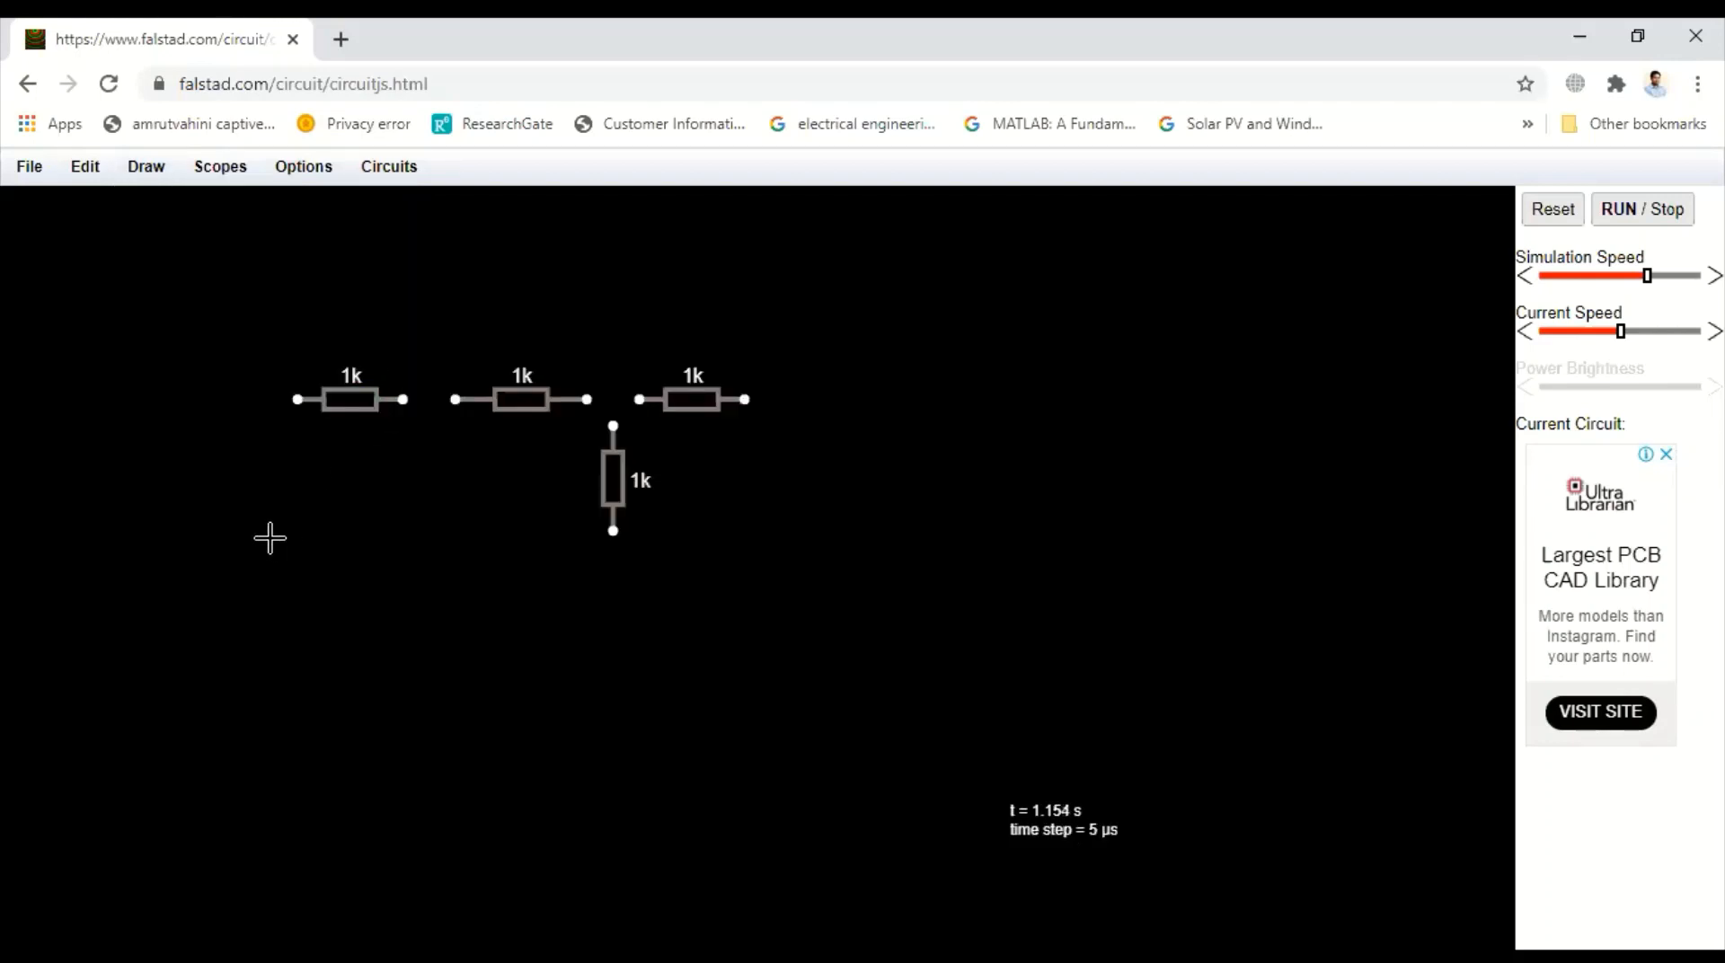
left_click_drag(270, 538, 271, 425)
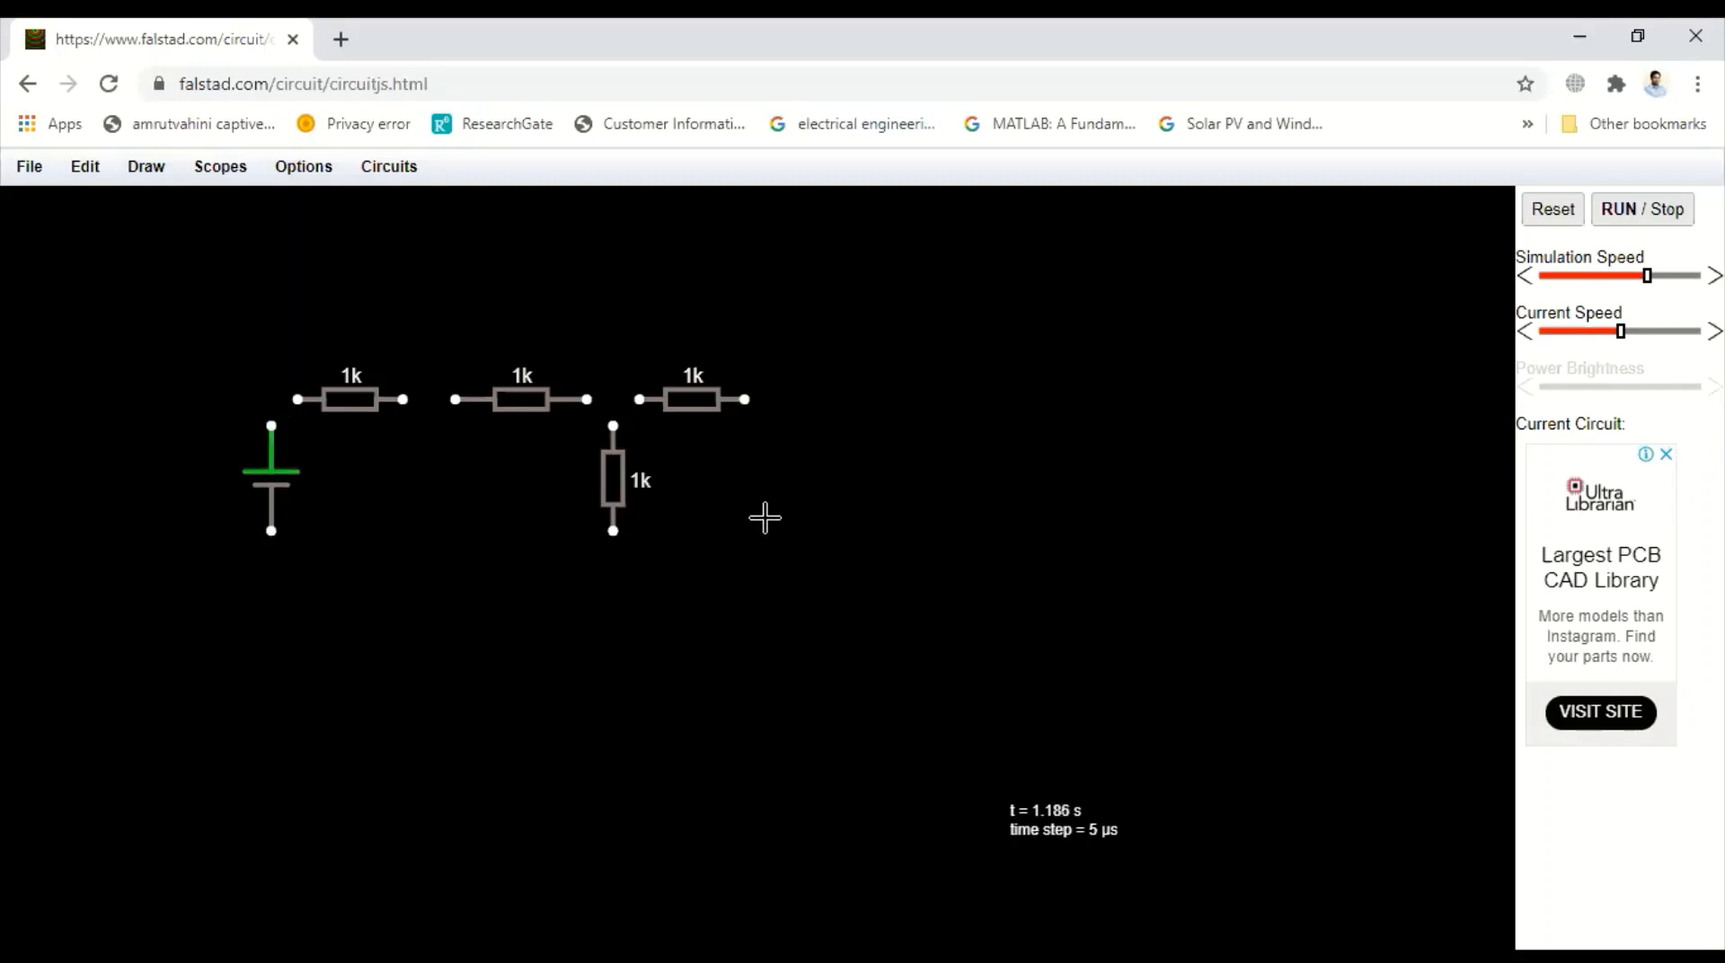
left_click_drag(770, 523, 771, 426)
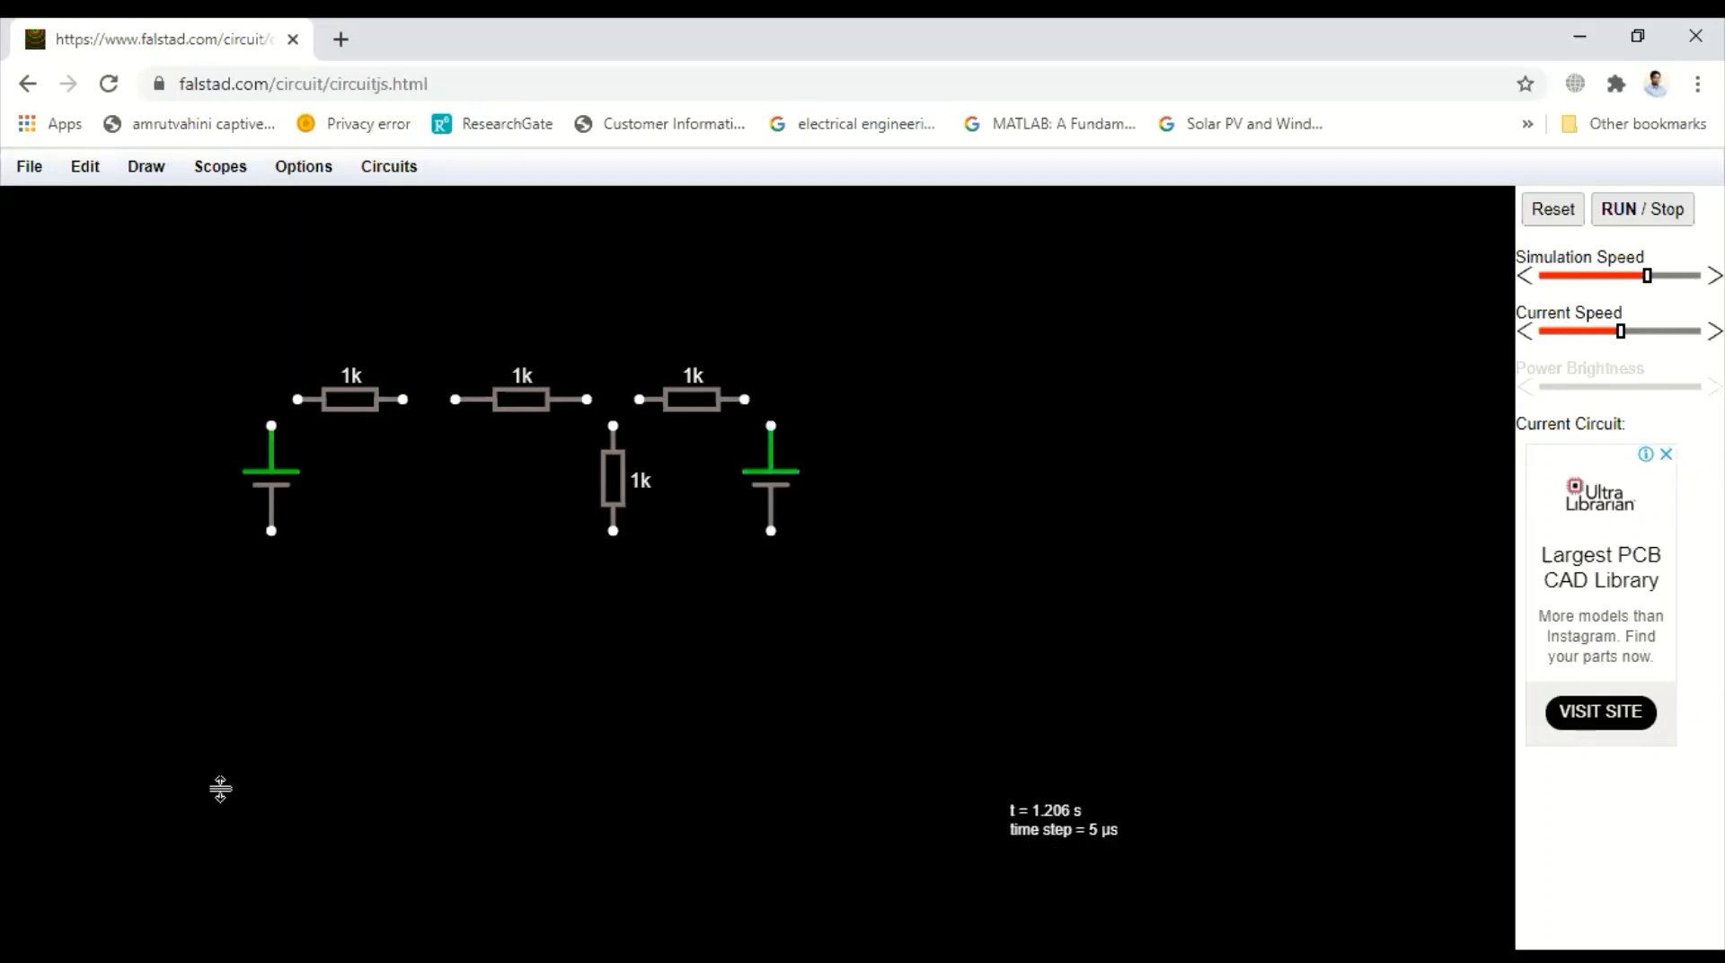
Add a vertical current source below the junction of the first and second resistors
left_click(145, 166)
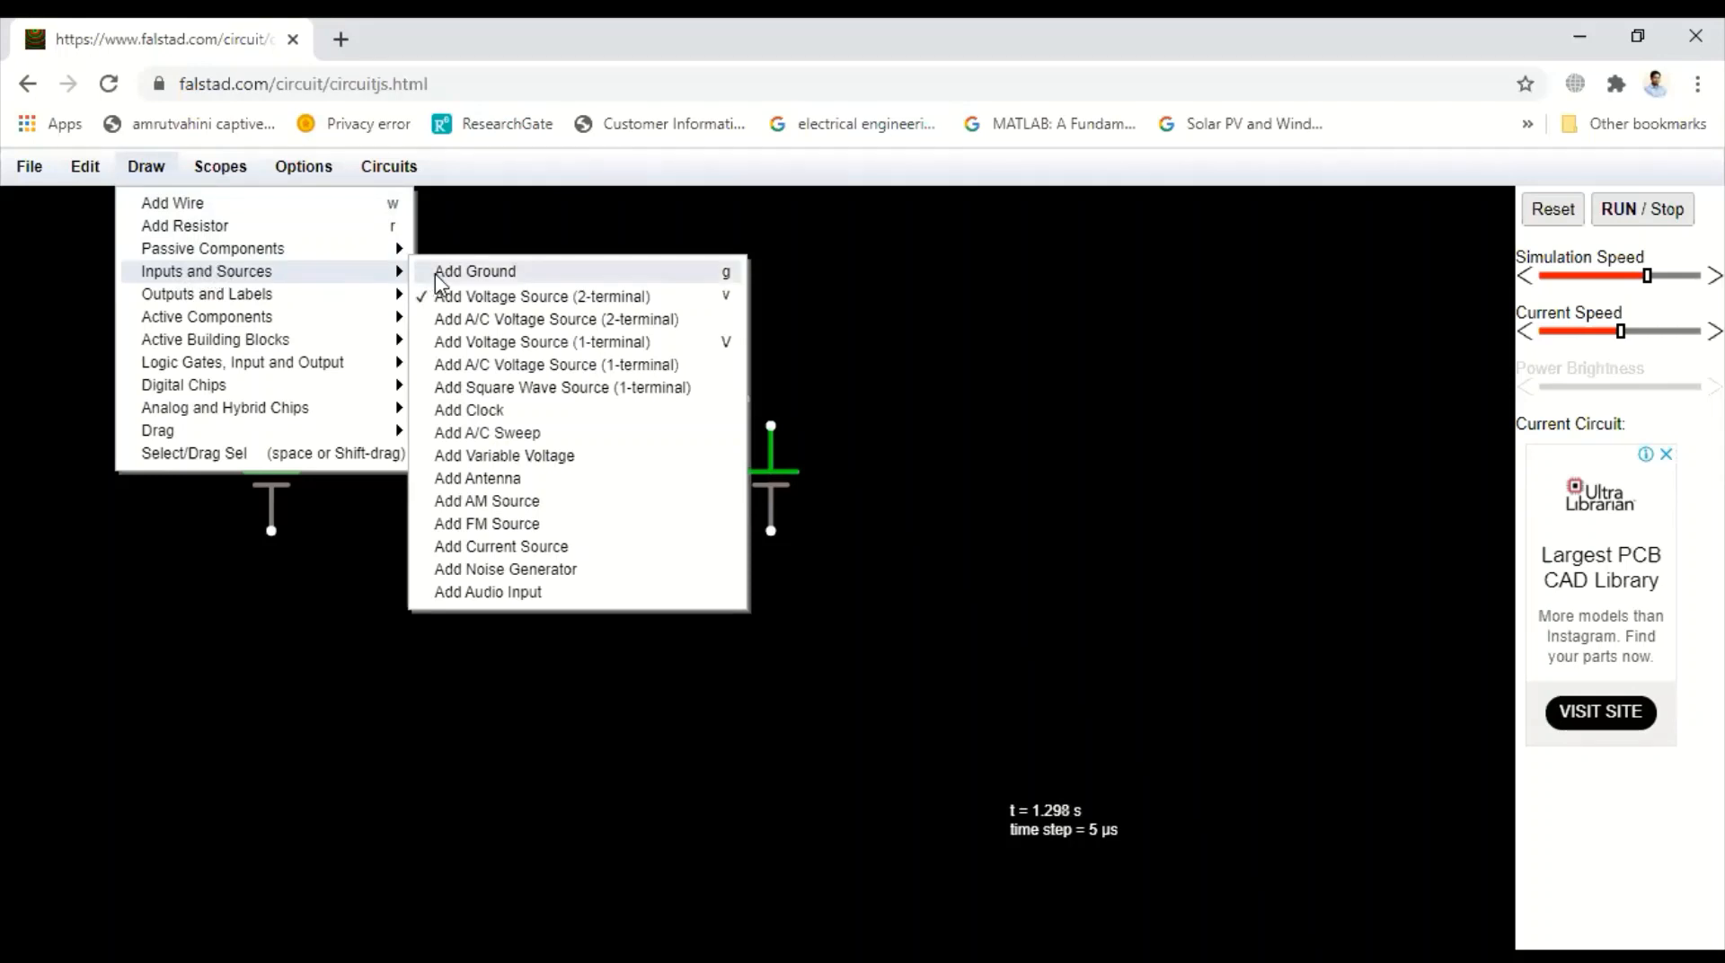
mouse_move(270, 339)
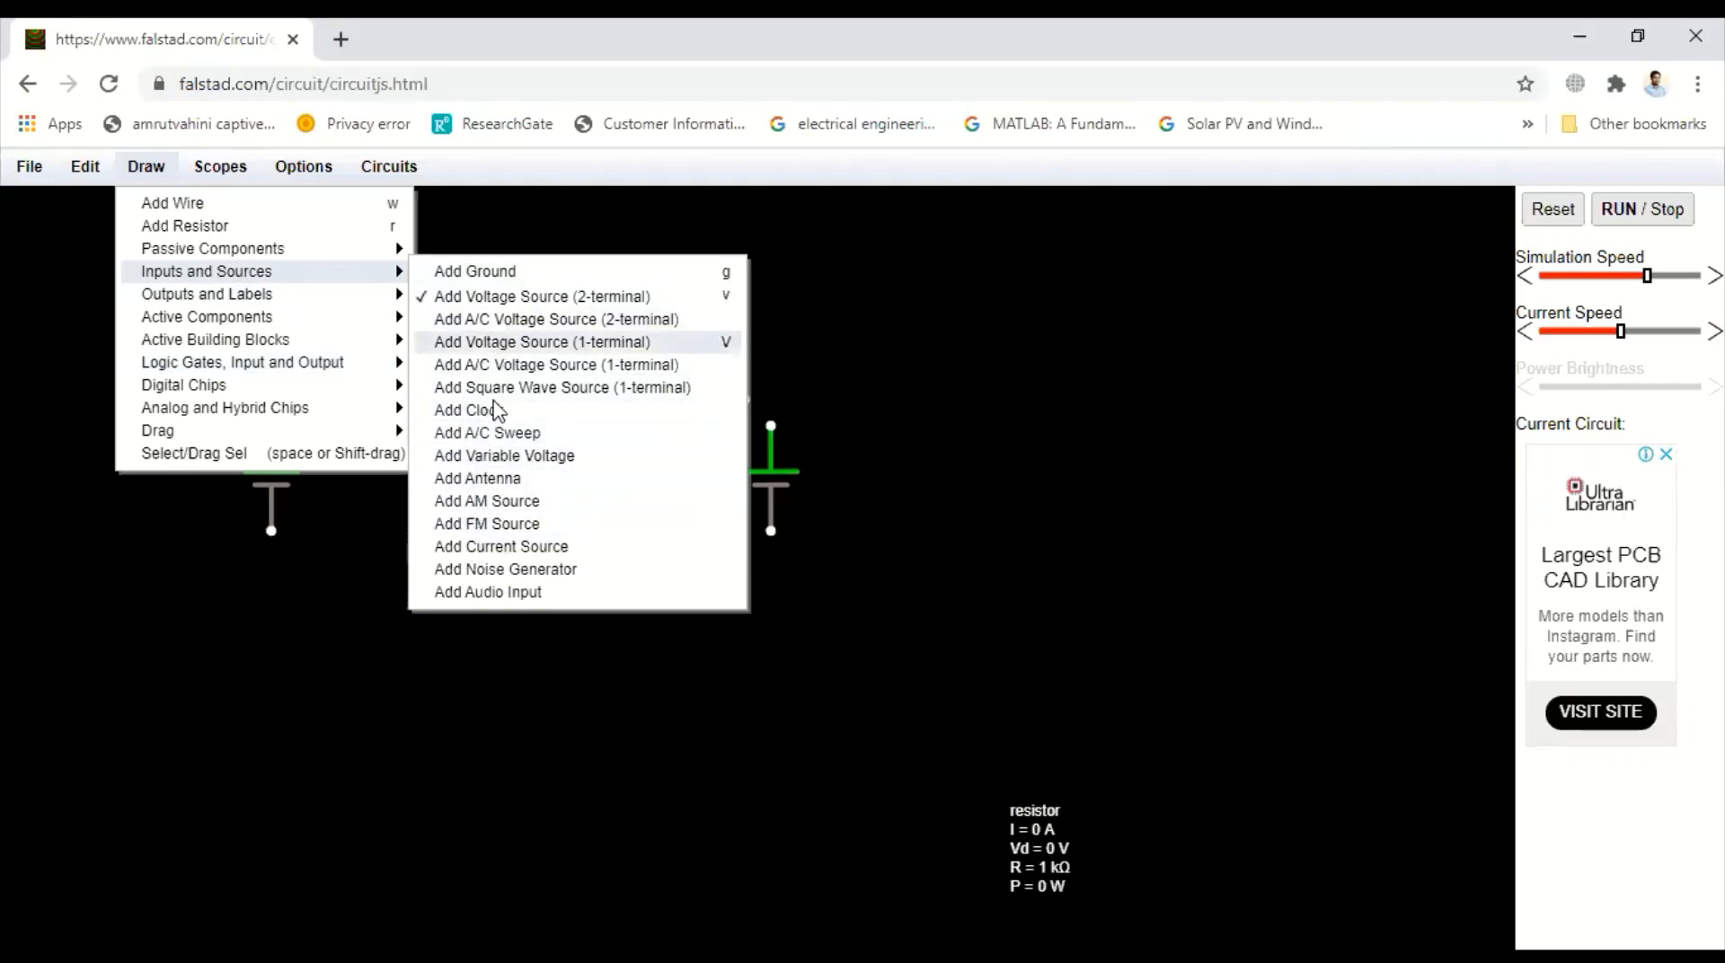
left_click(492, 548)
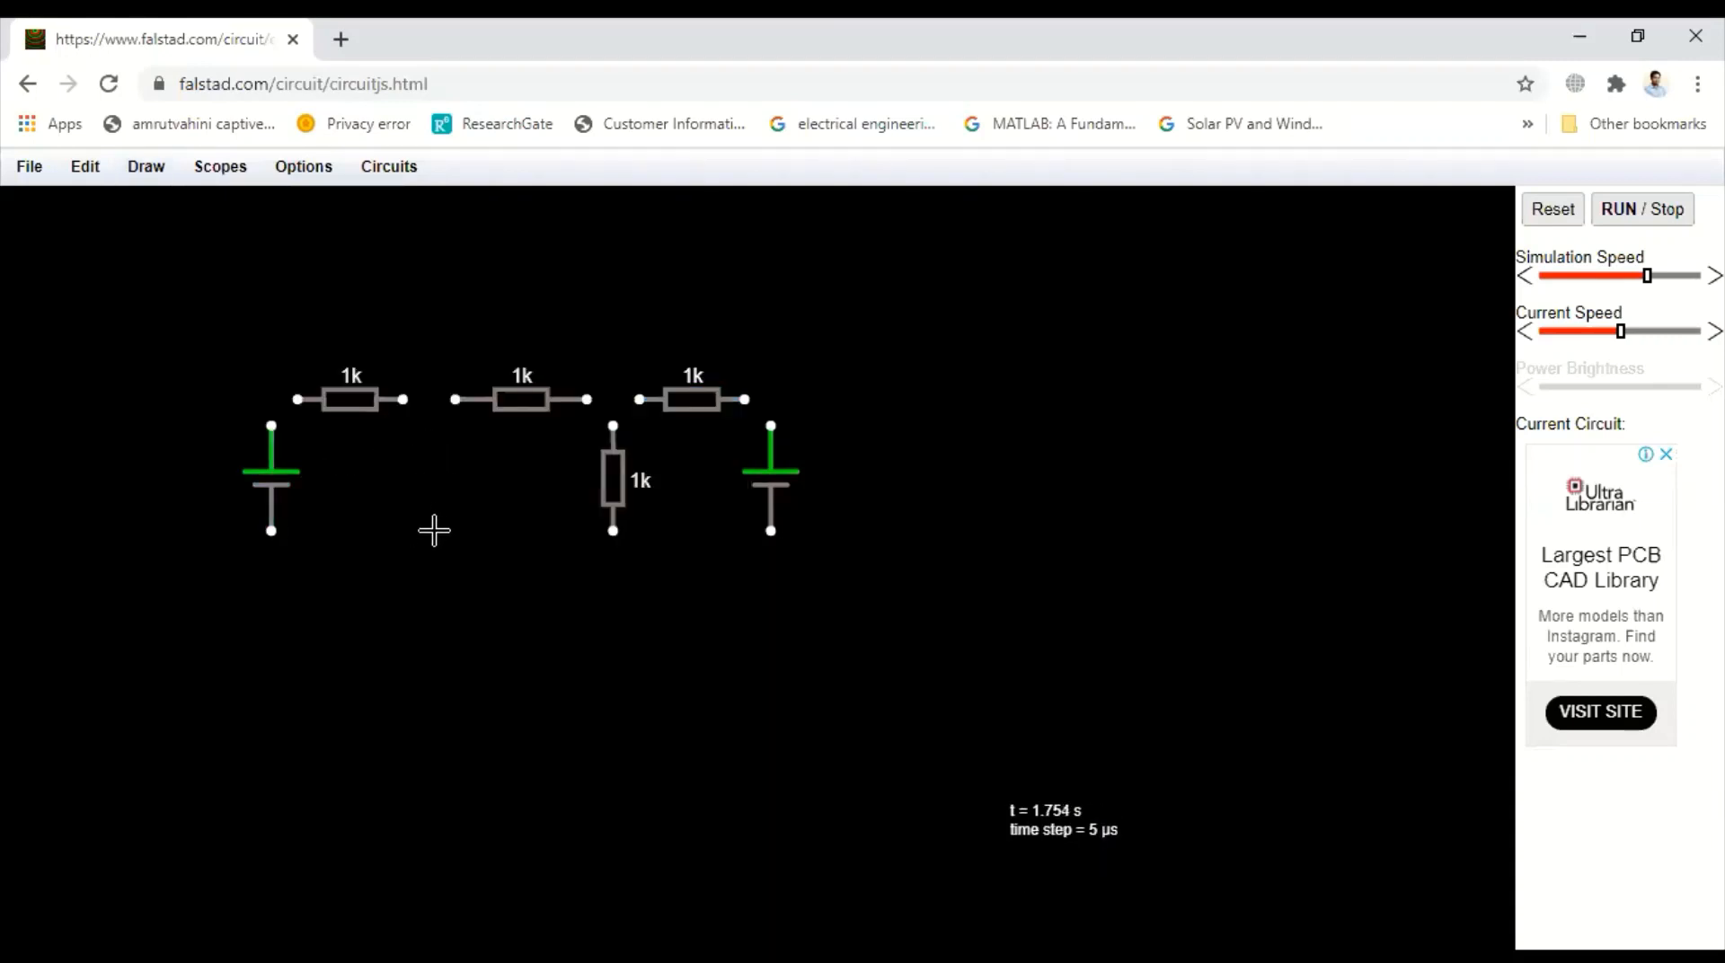
left_click_drag(429, 531, 426, 424)
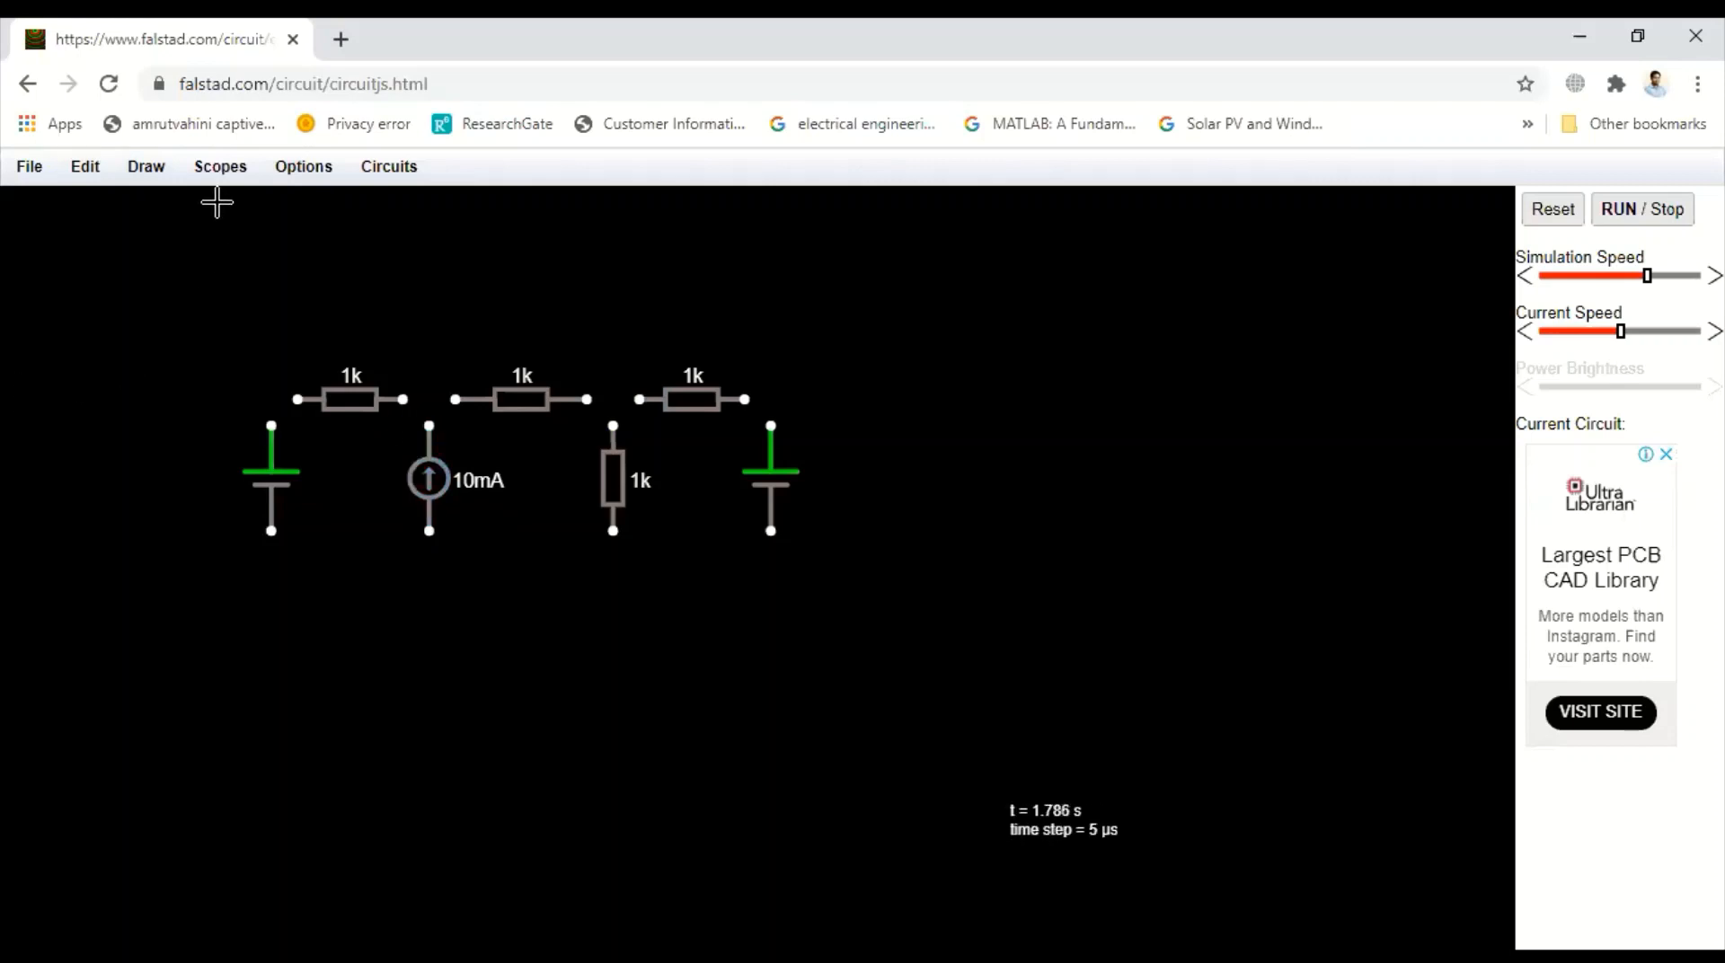
Draw wires joining the left voltage source, the three top resistors and the current source along the top branch
left_click(146, 174)
left_click(162, 205)
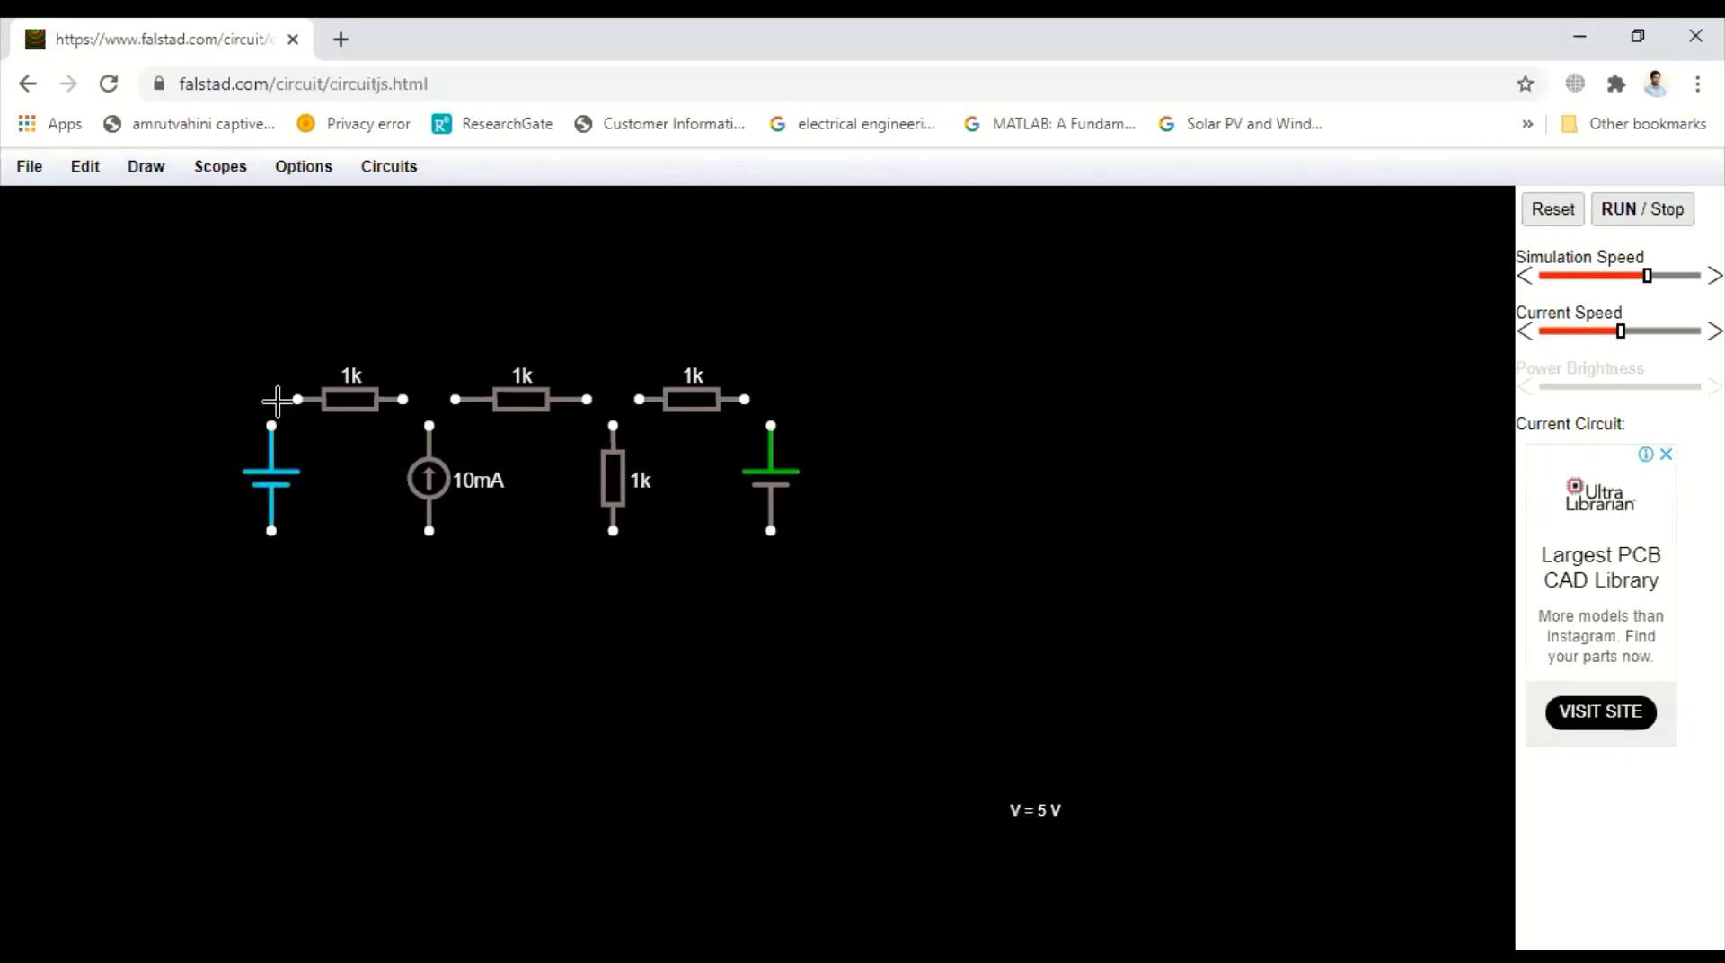
left_click_drag(271, 427, 298, 399)
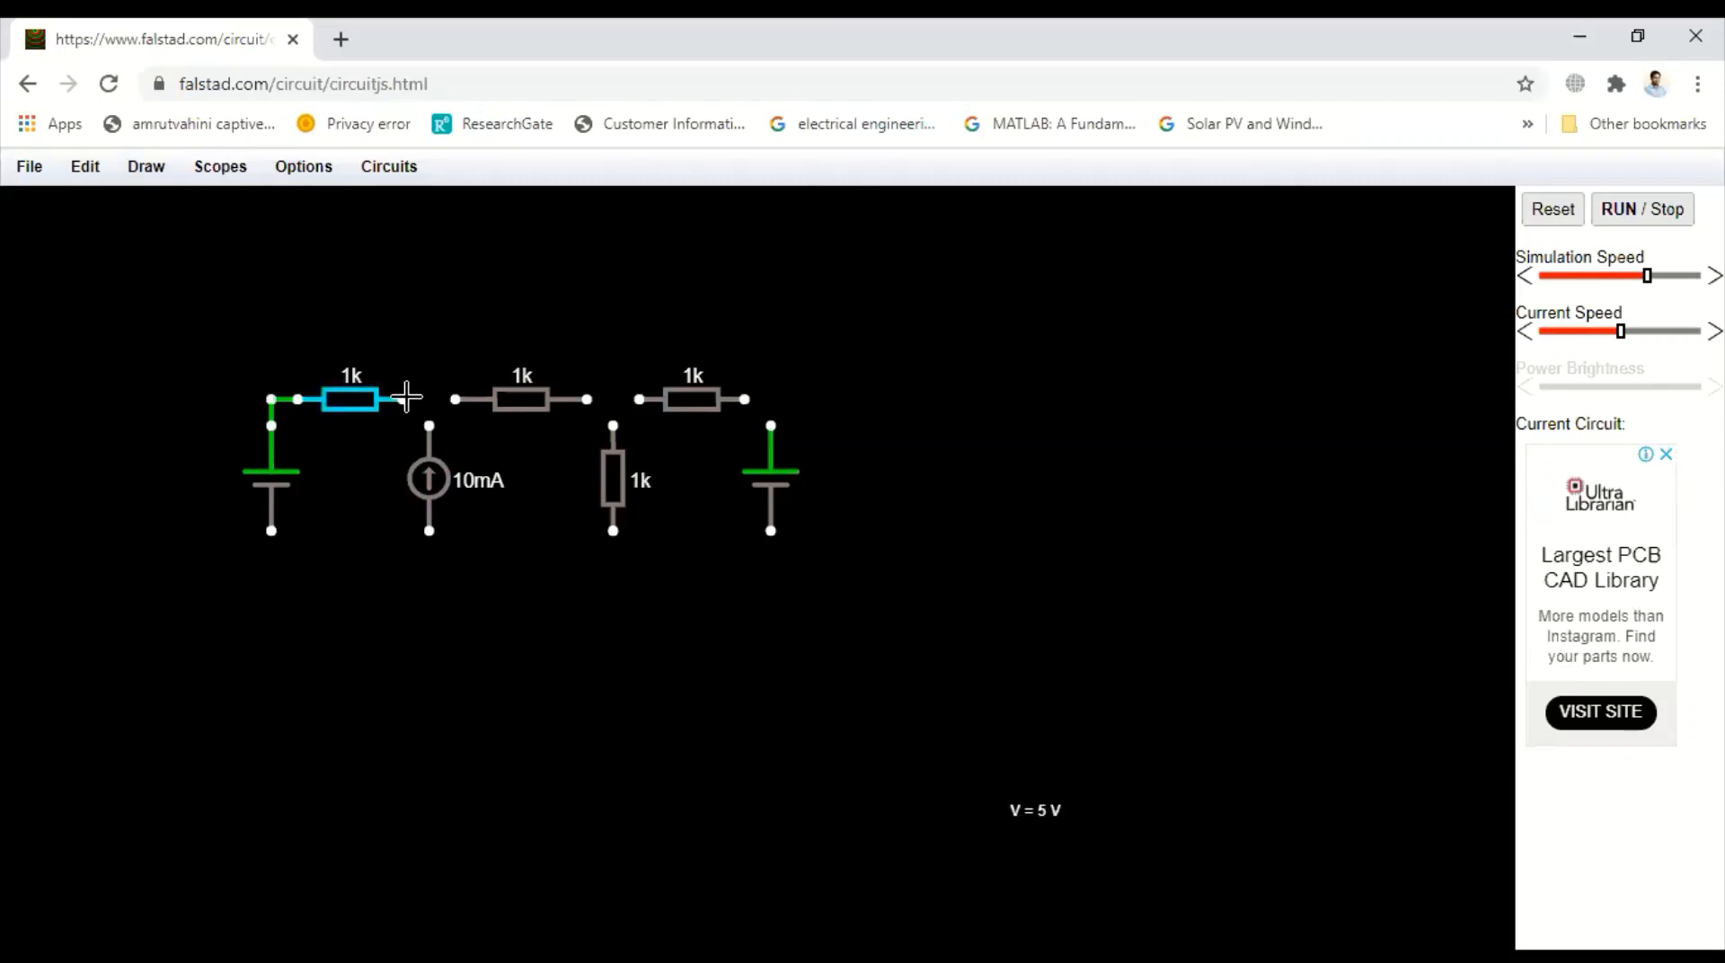
left_click_drag(403, 399, 432, 402)
left_click_drag(430, 401, 457, 399)
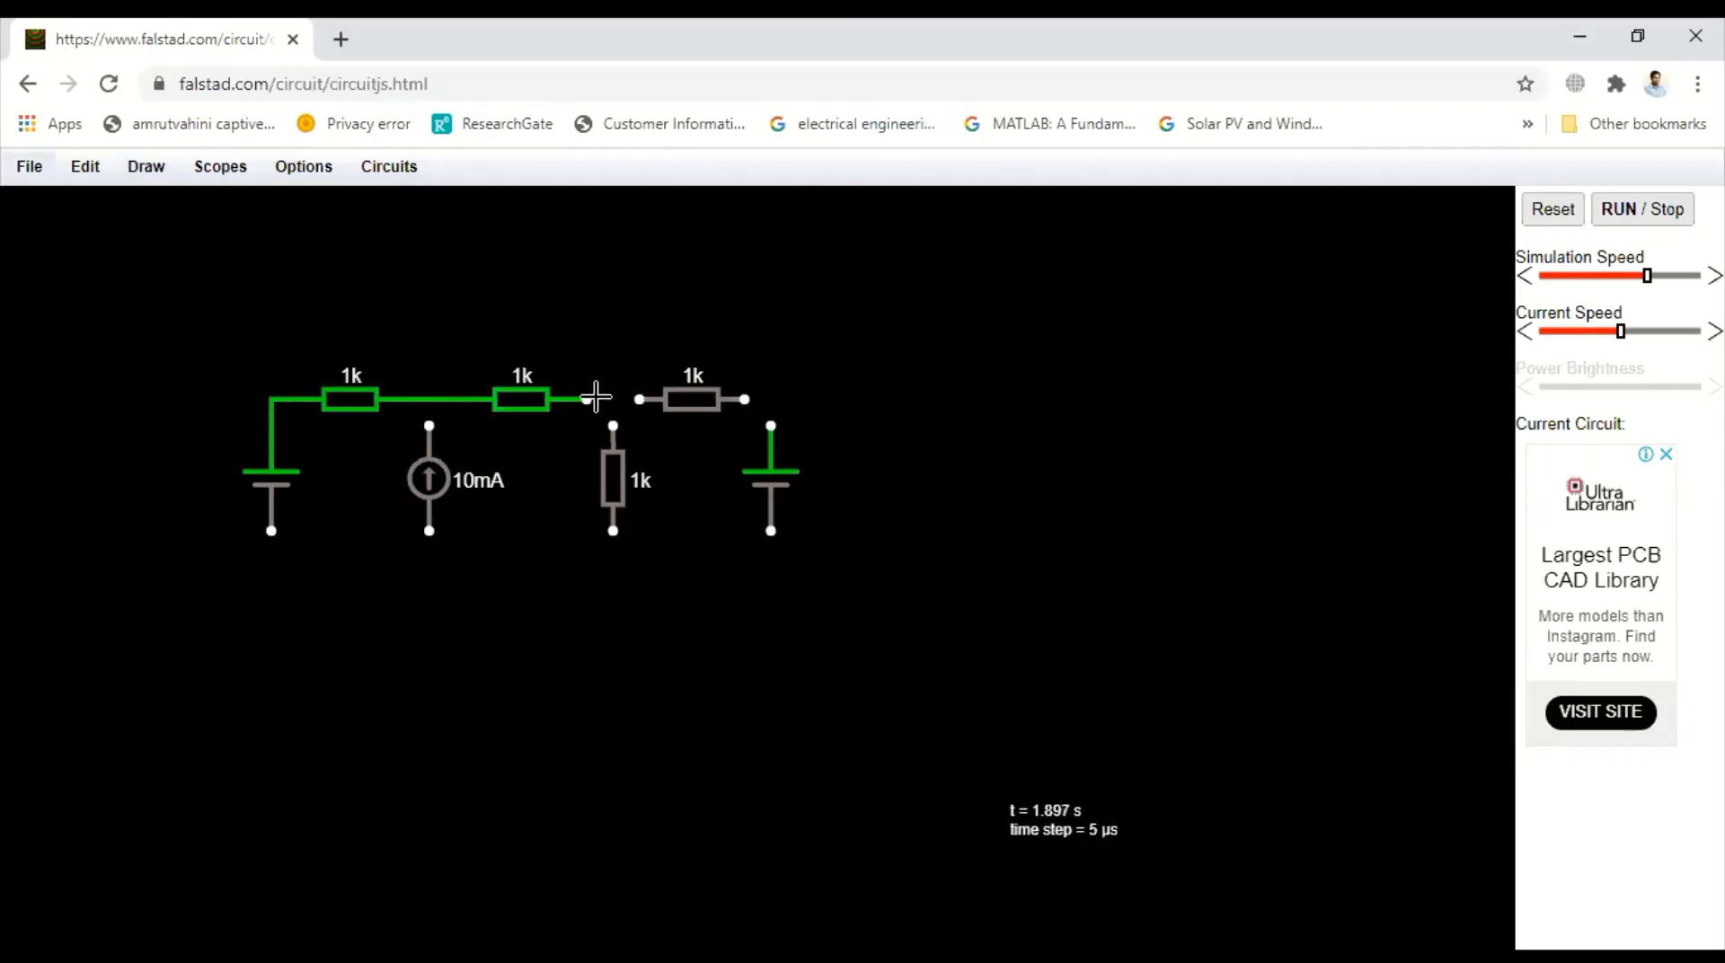
left_click_drag(592, 396, 640, 398)
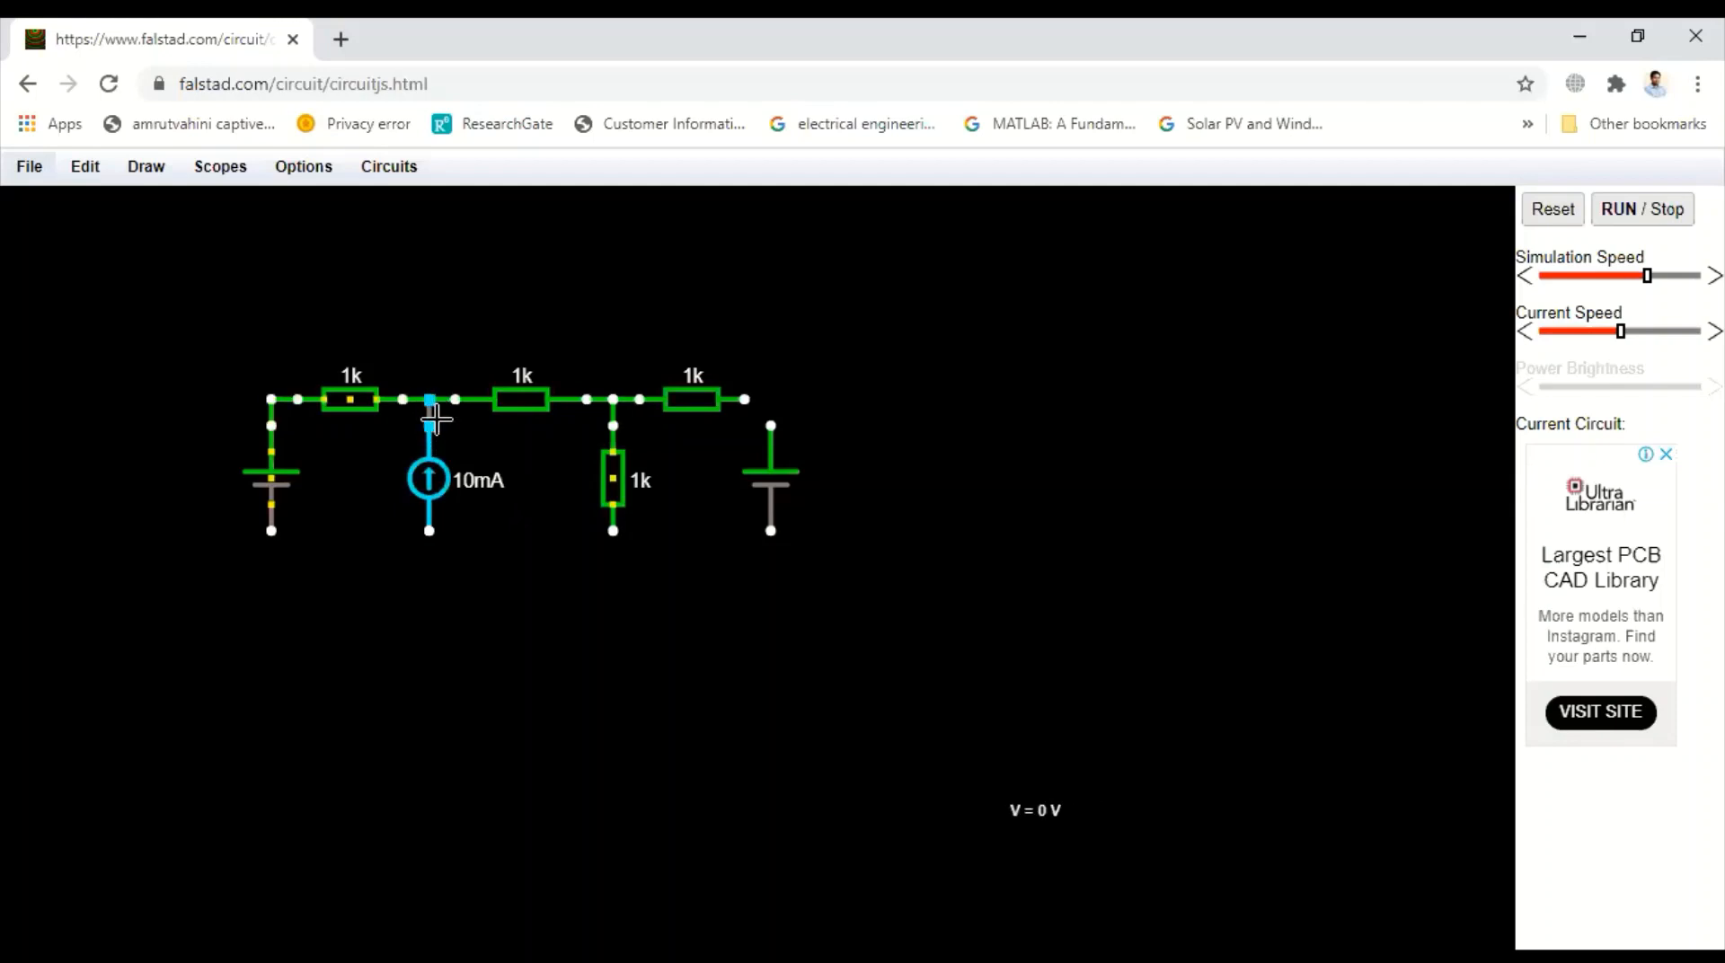
left_click_drag(437, 419, 437, 422)
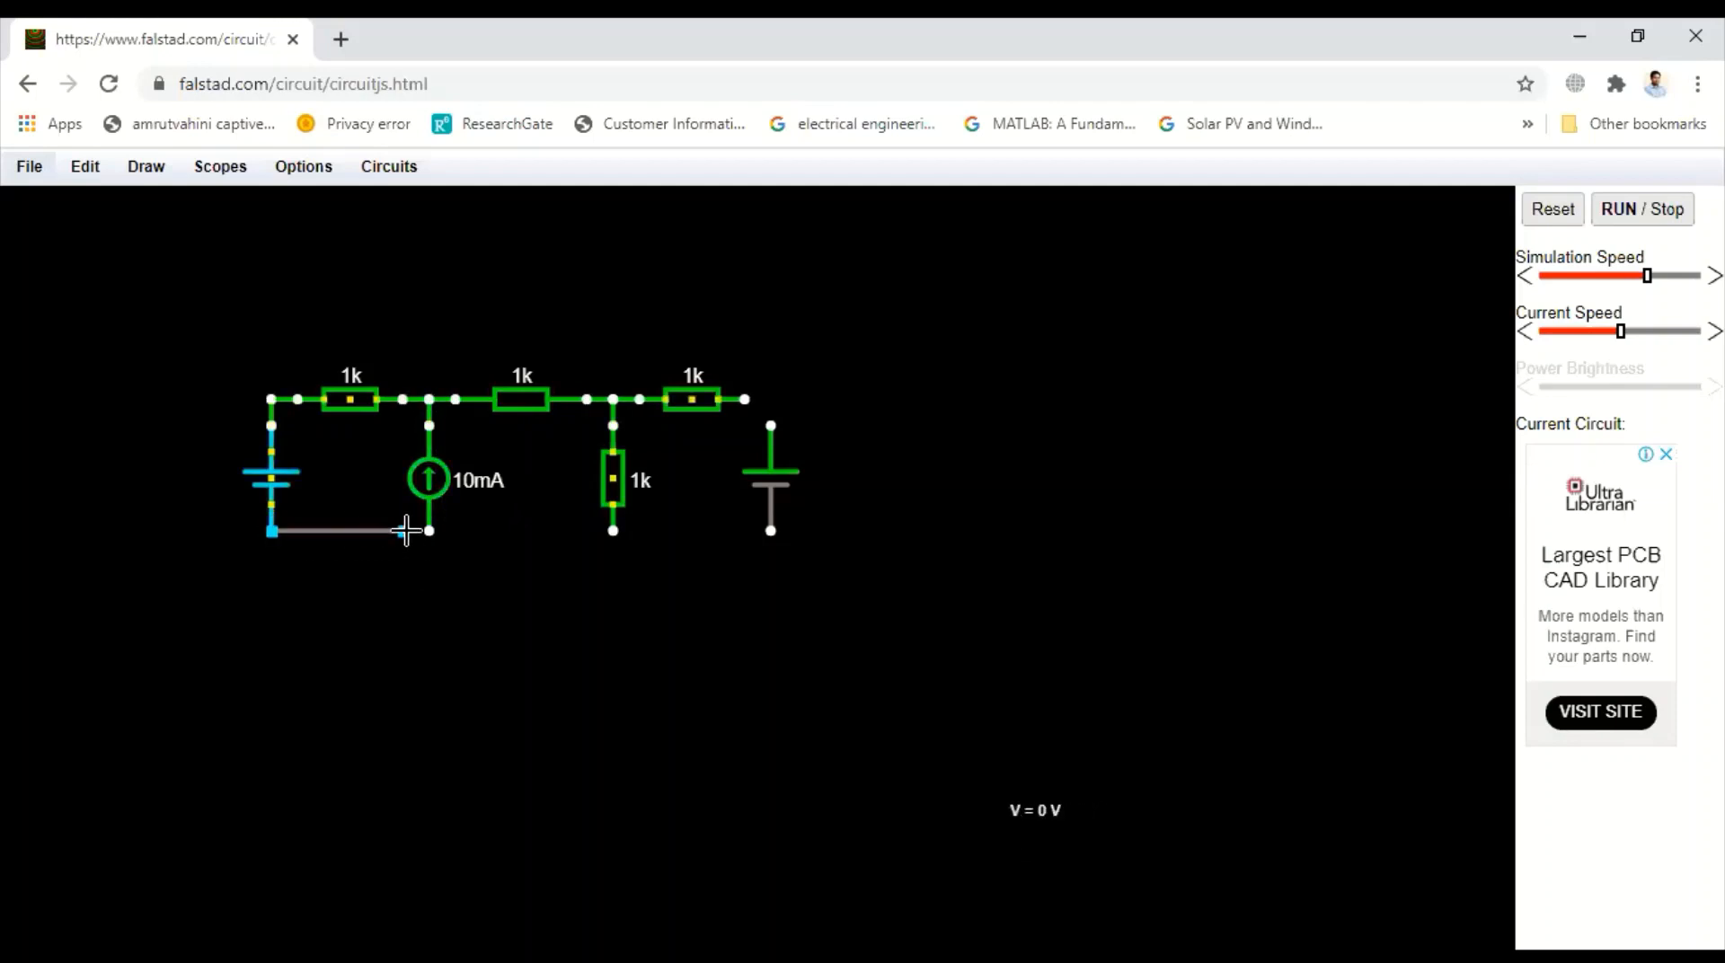
Draw wires completing the bottom branch and connecting the right voltage source to the top and bottom branches
left_click_drag(437, 531, 435, 531)
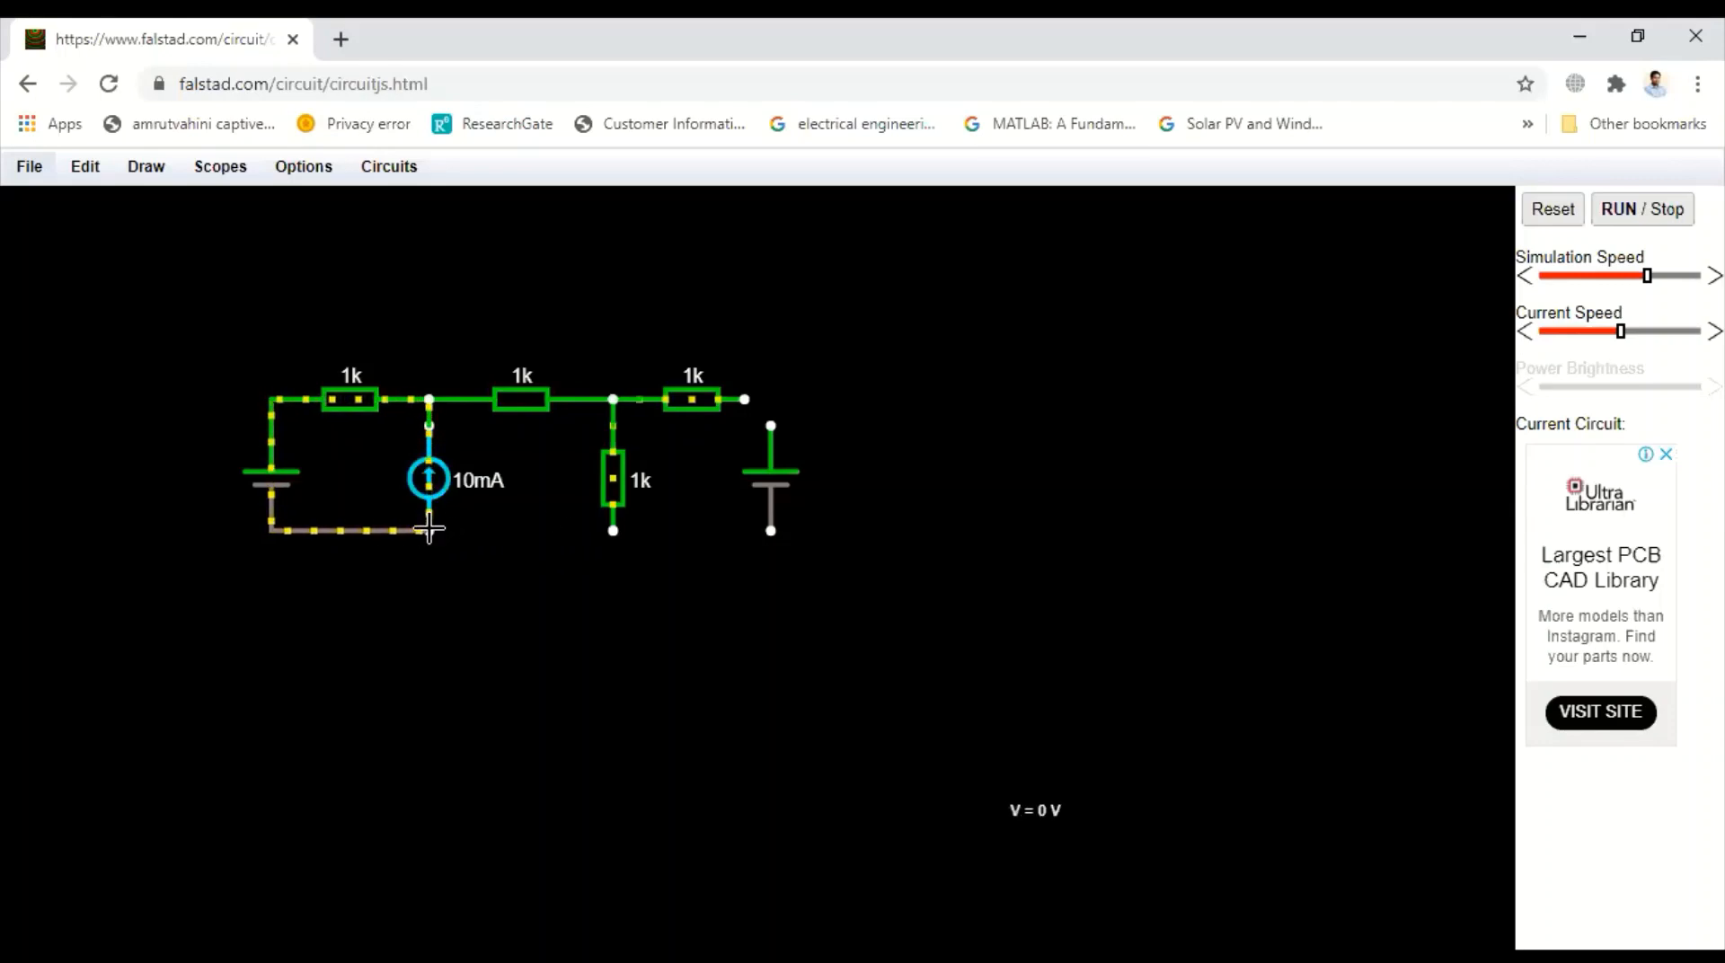
left_click_drag(606, 544, 611, 535)
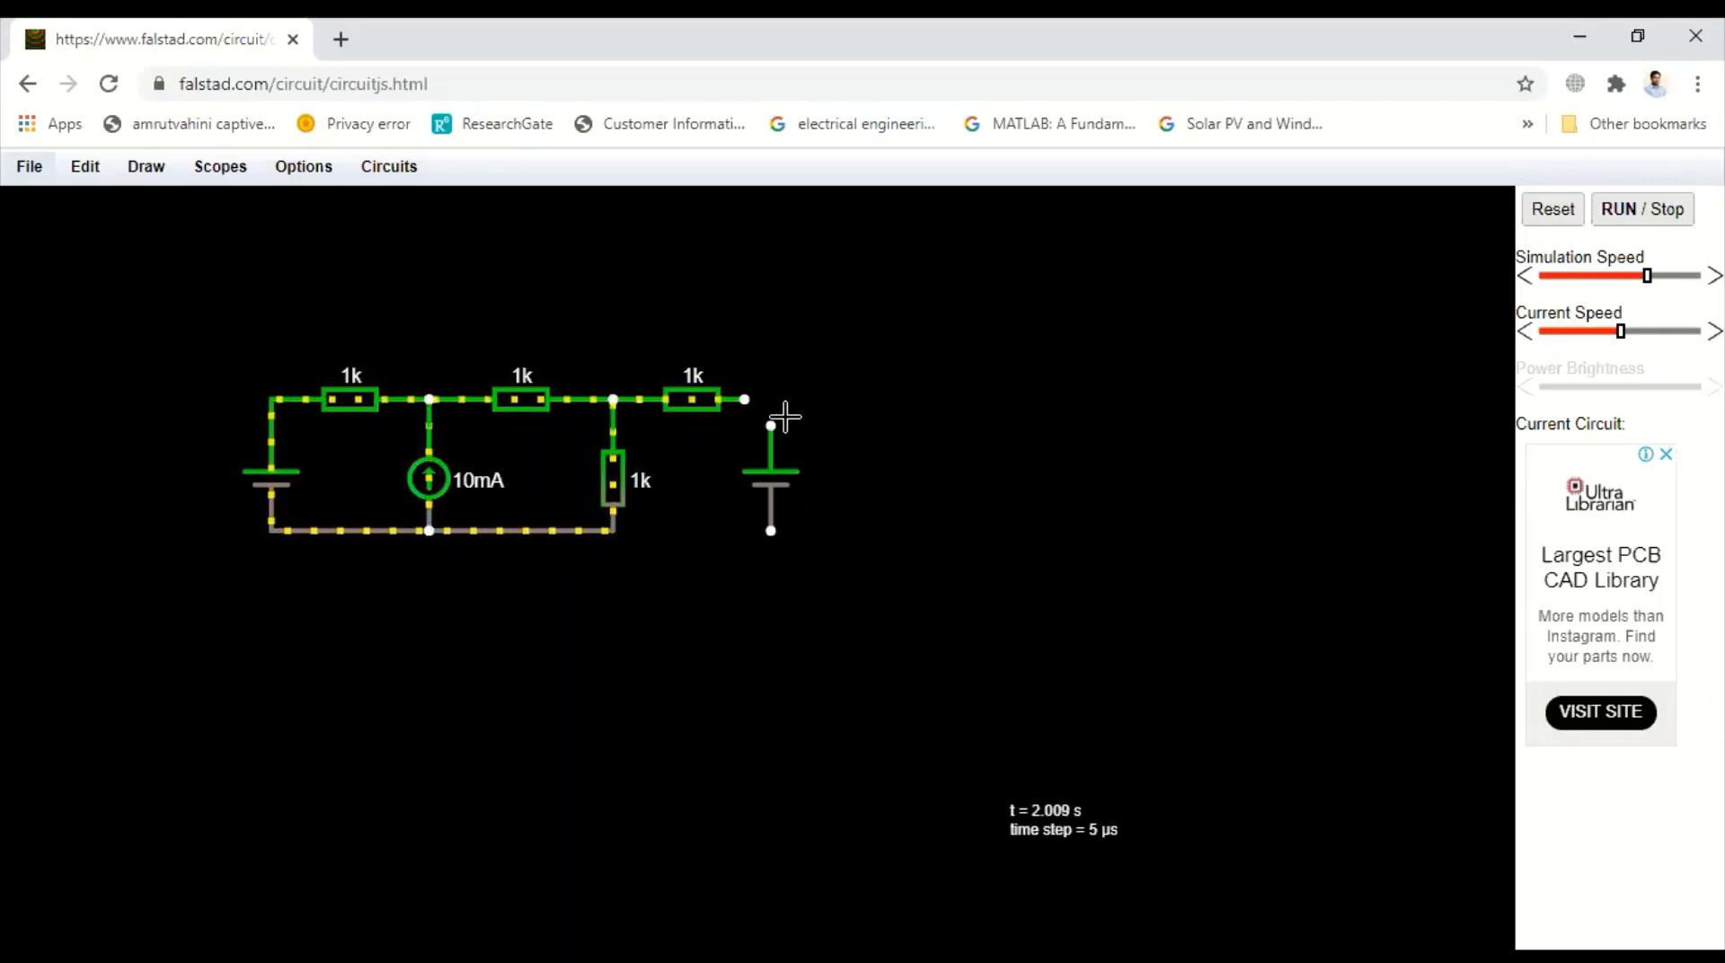
left_click_drag(772, 405, 770, 399)
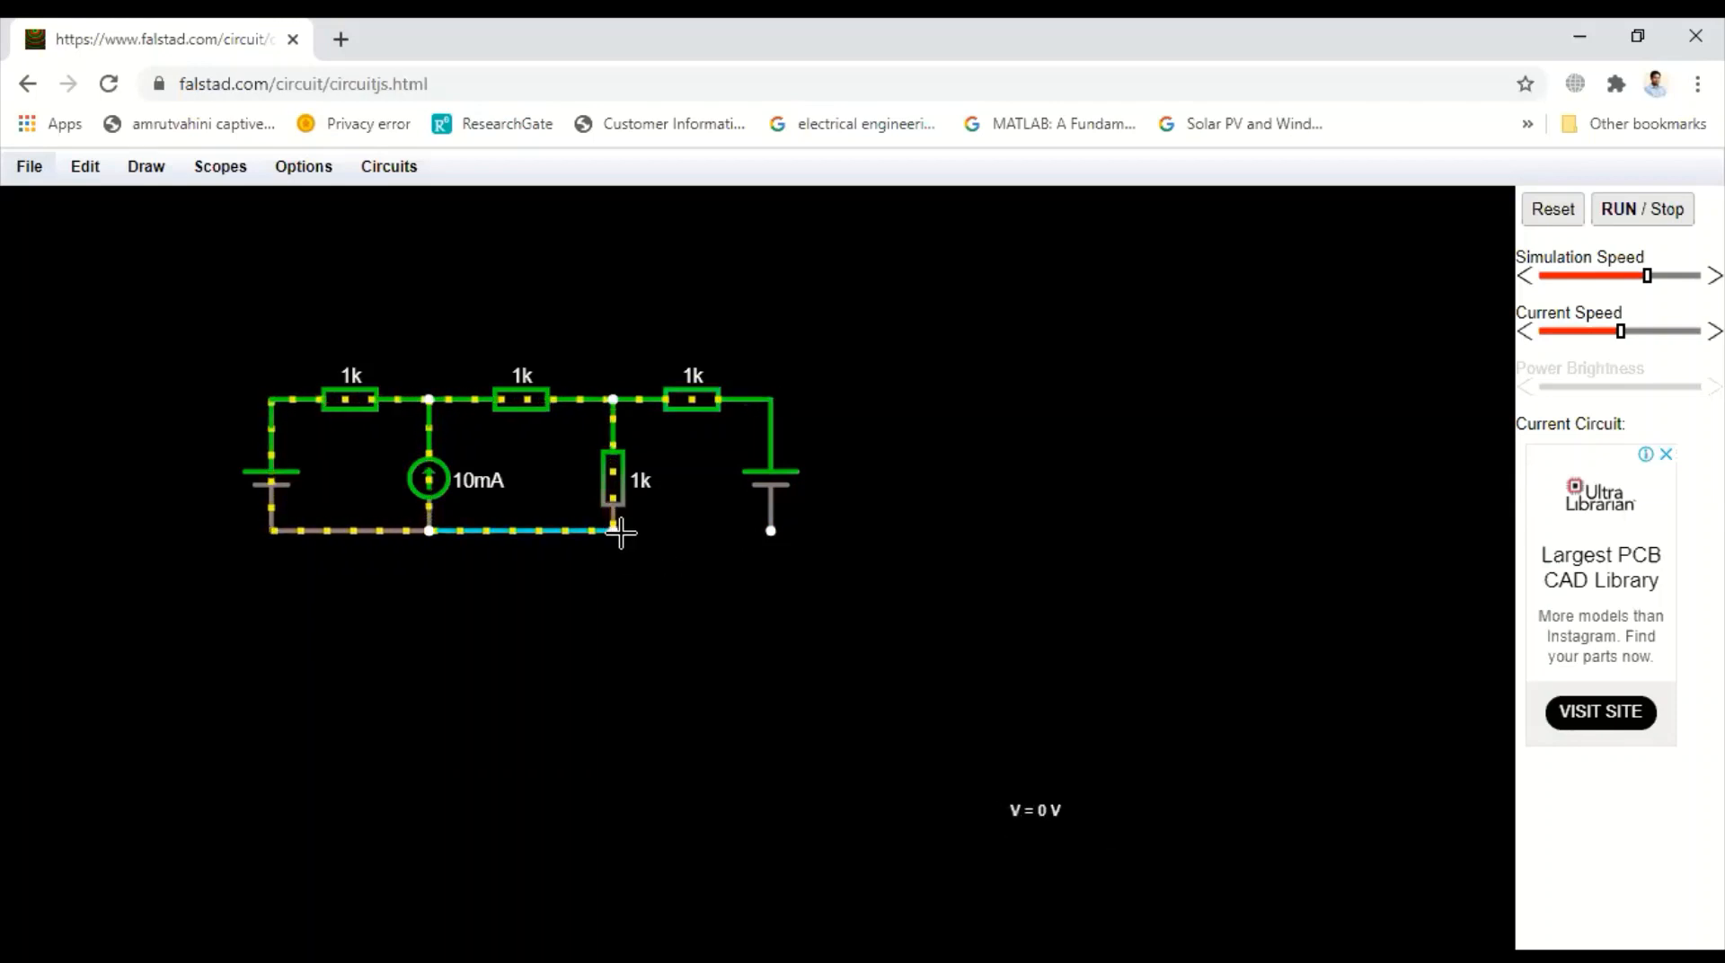
left_click_drag(615, 530, 770, 530)
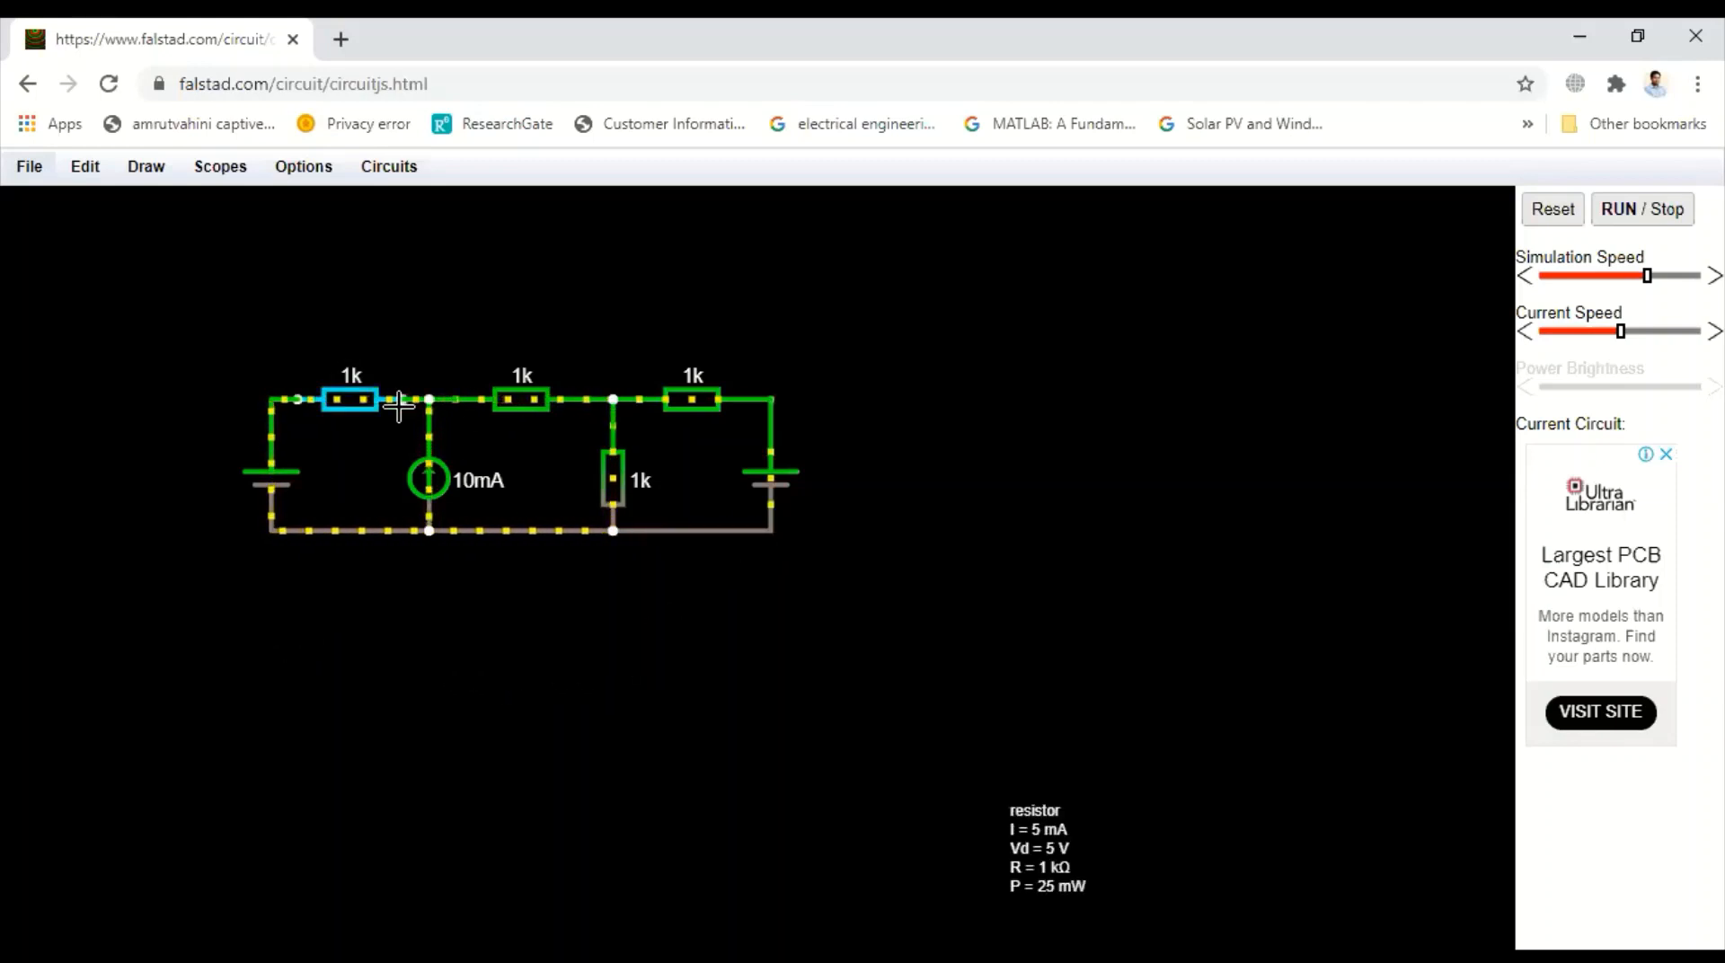
Set the first top resistor's resistance to 5 ohms
double_click(356, 410)
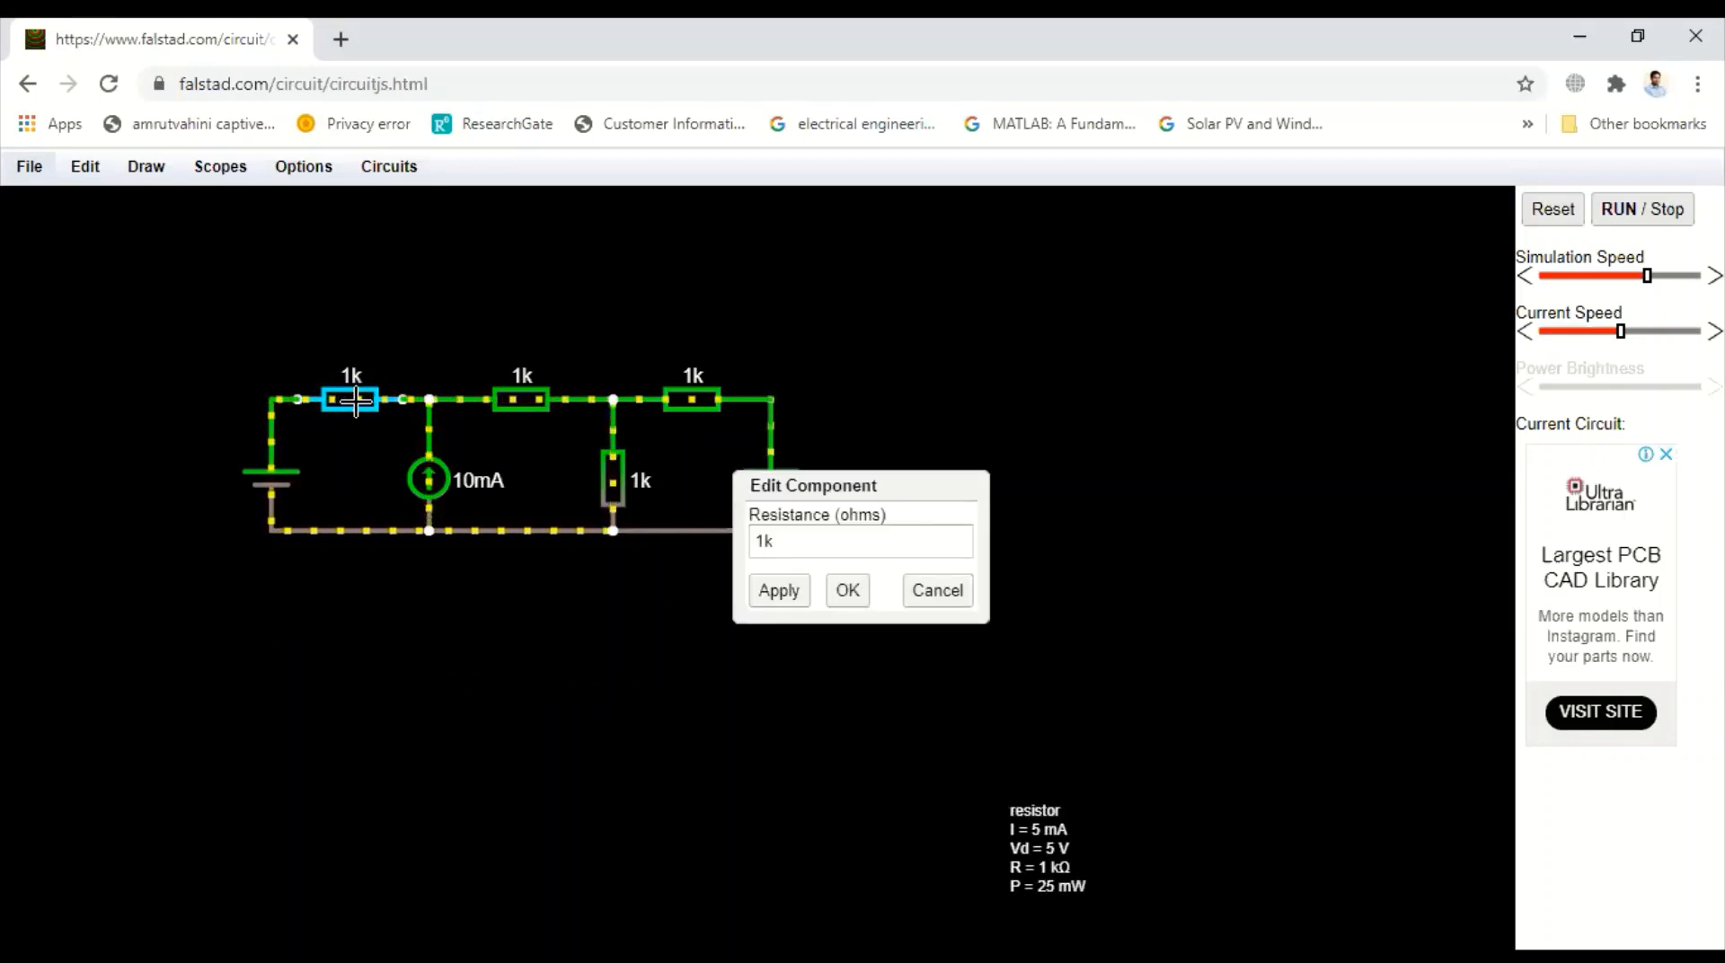
left_click(782, 540)
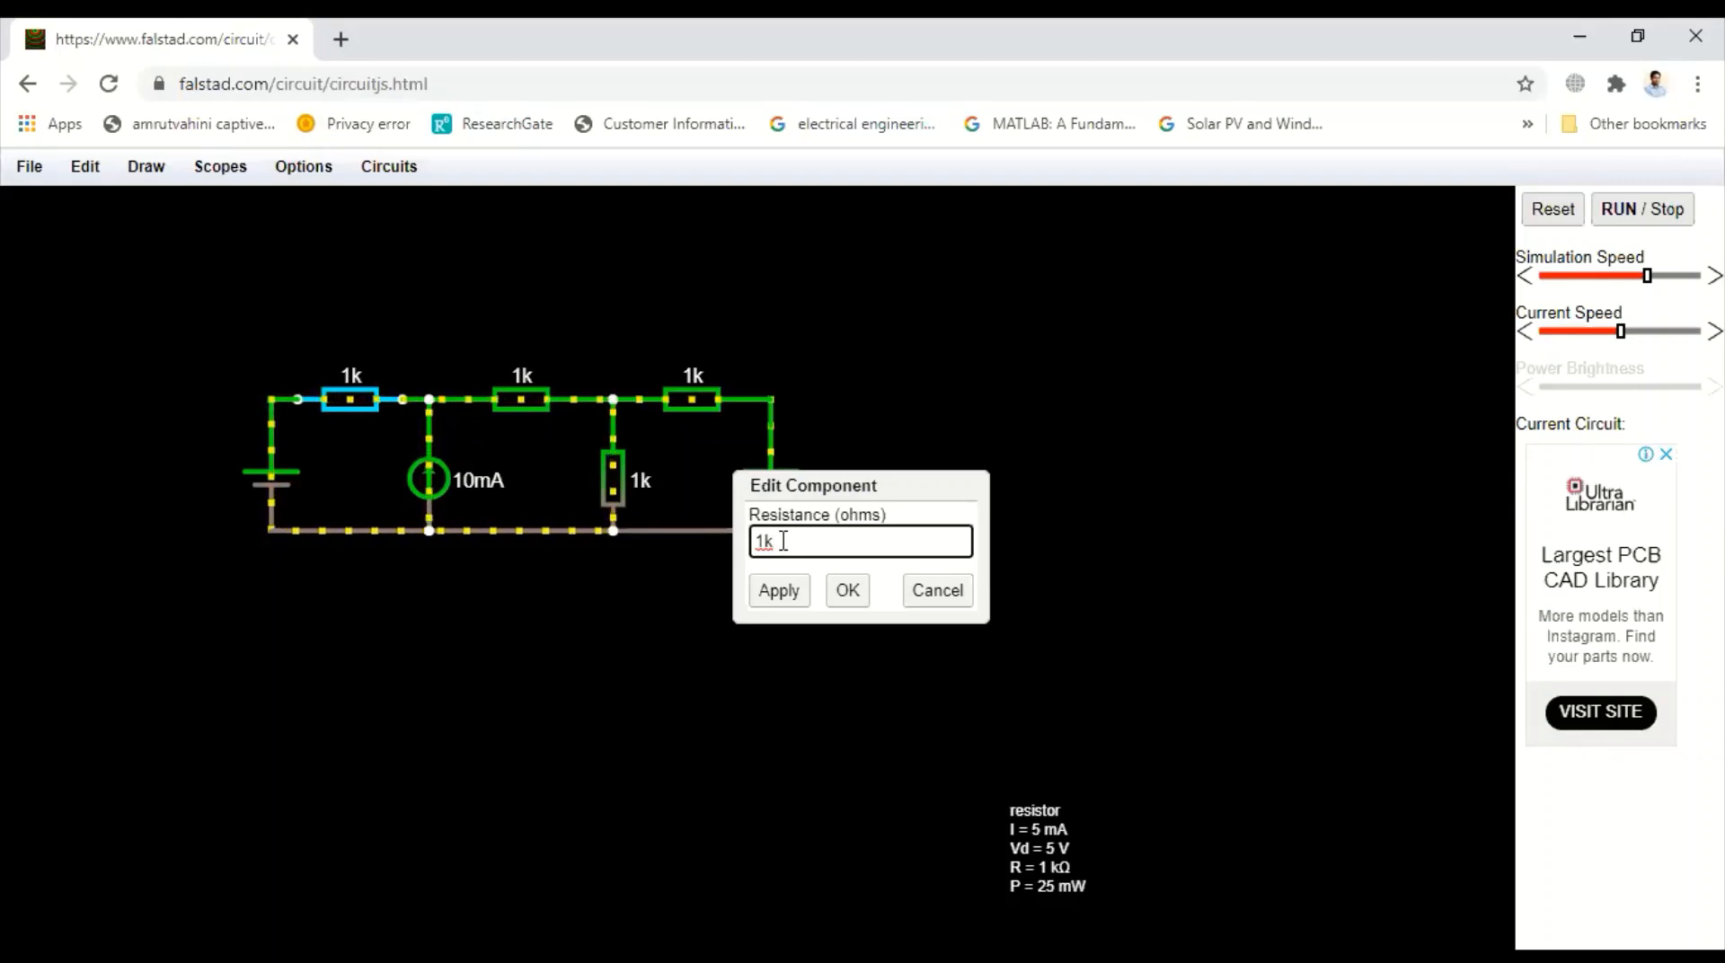
key("BackSpace")
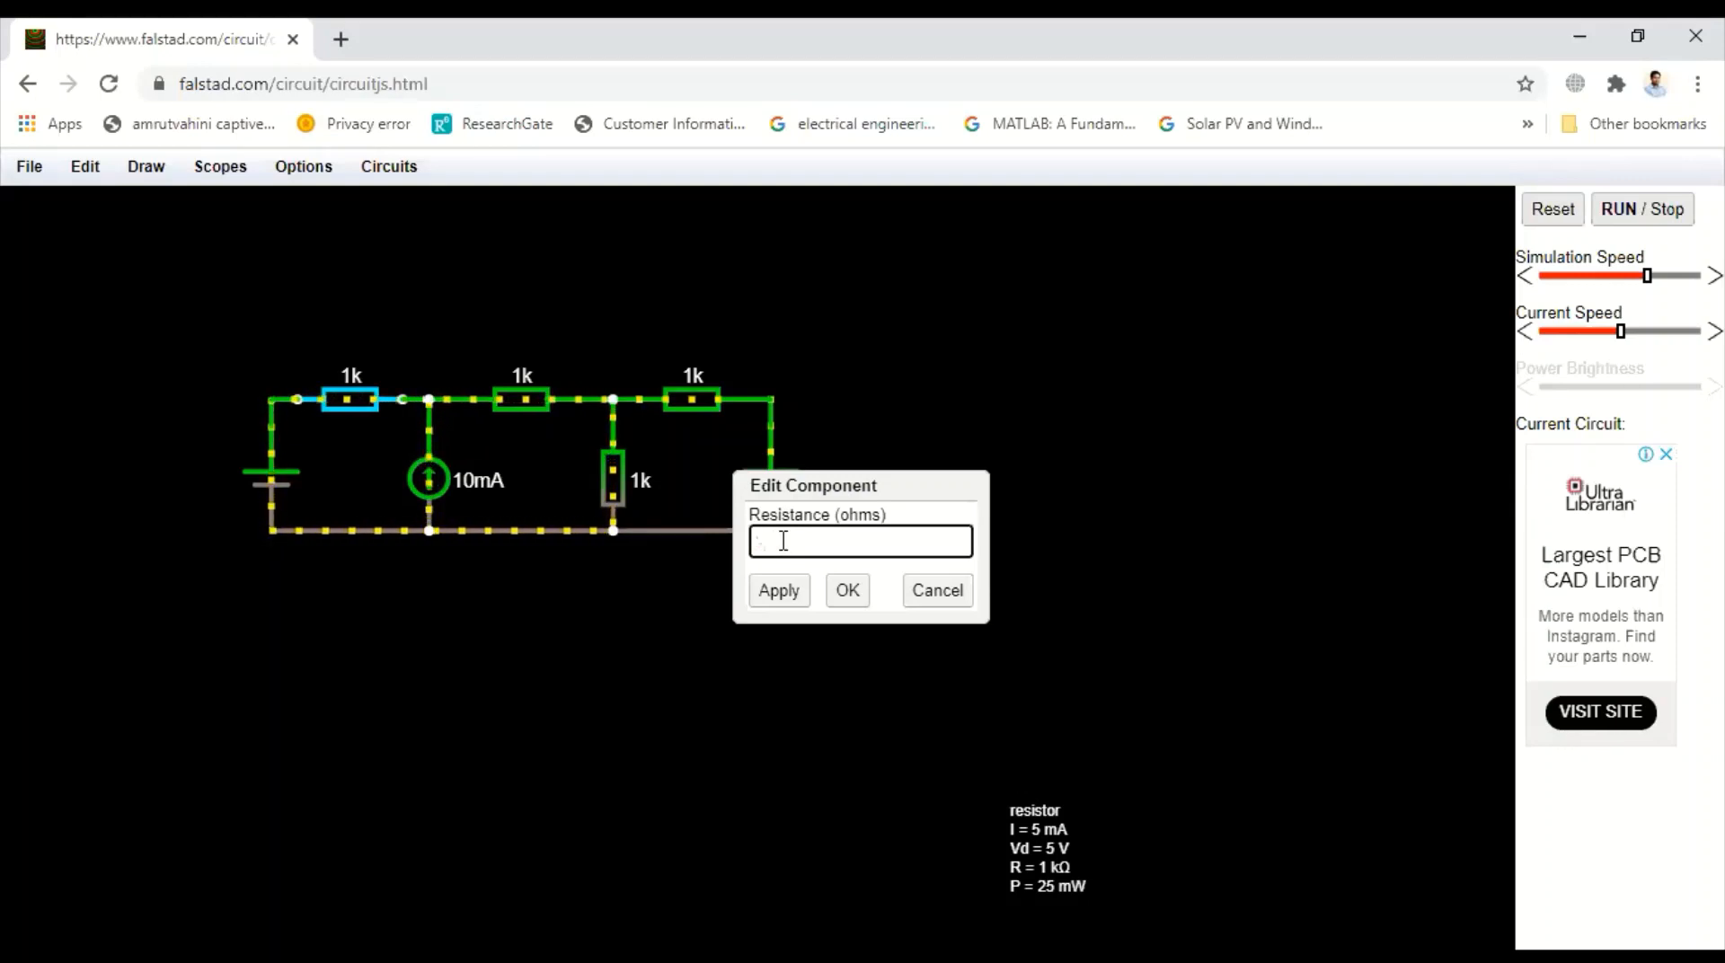
type("5")
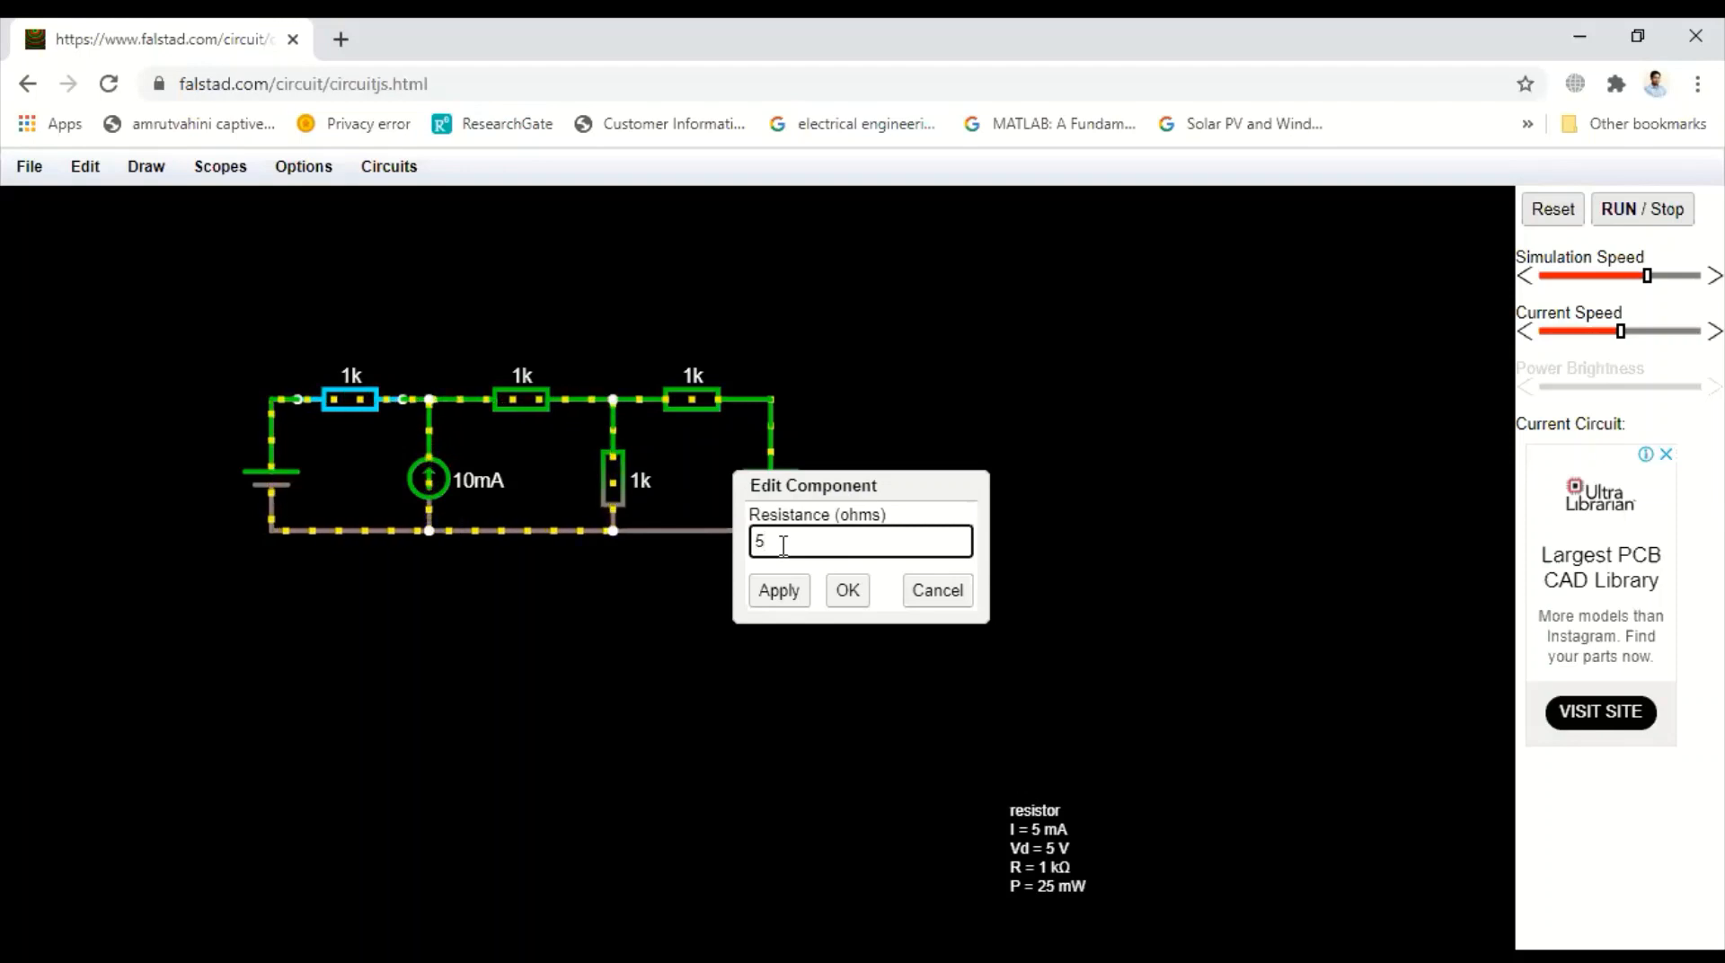
type("k")
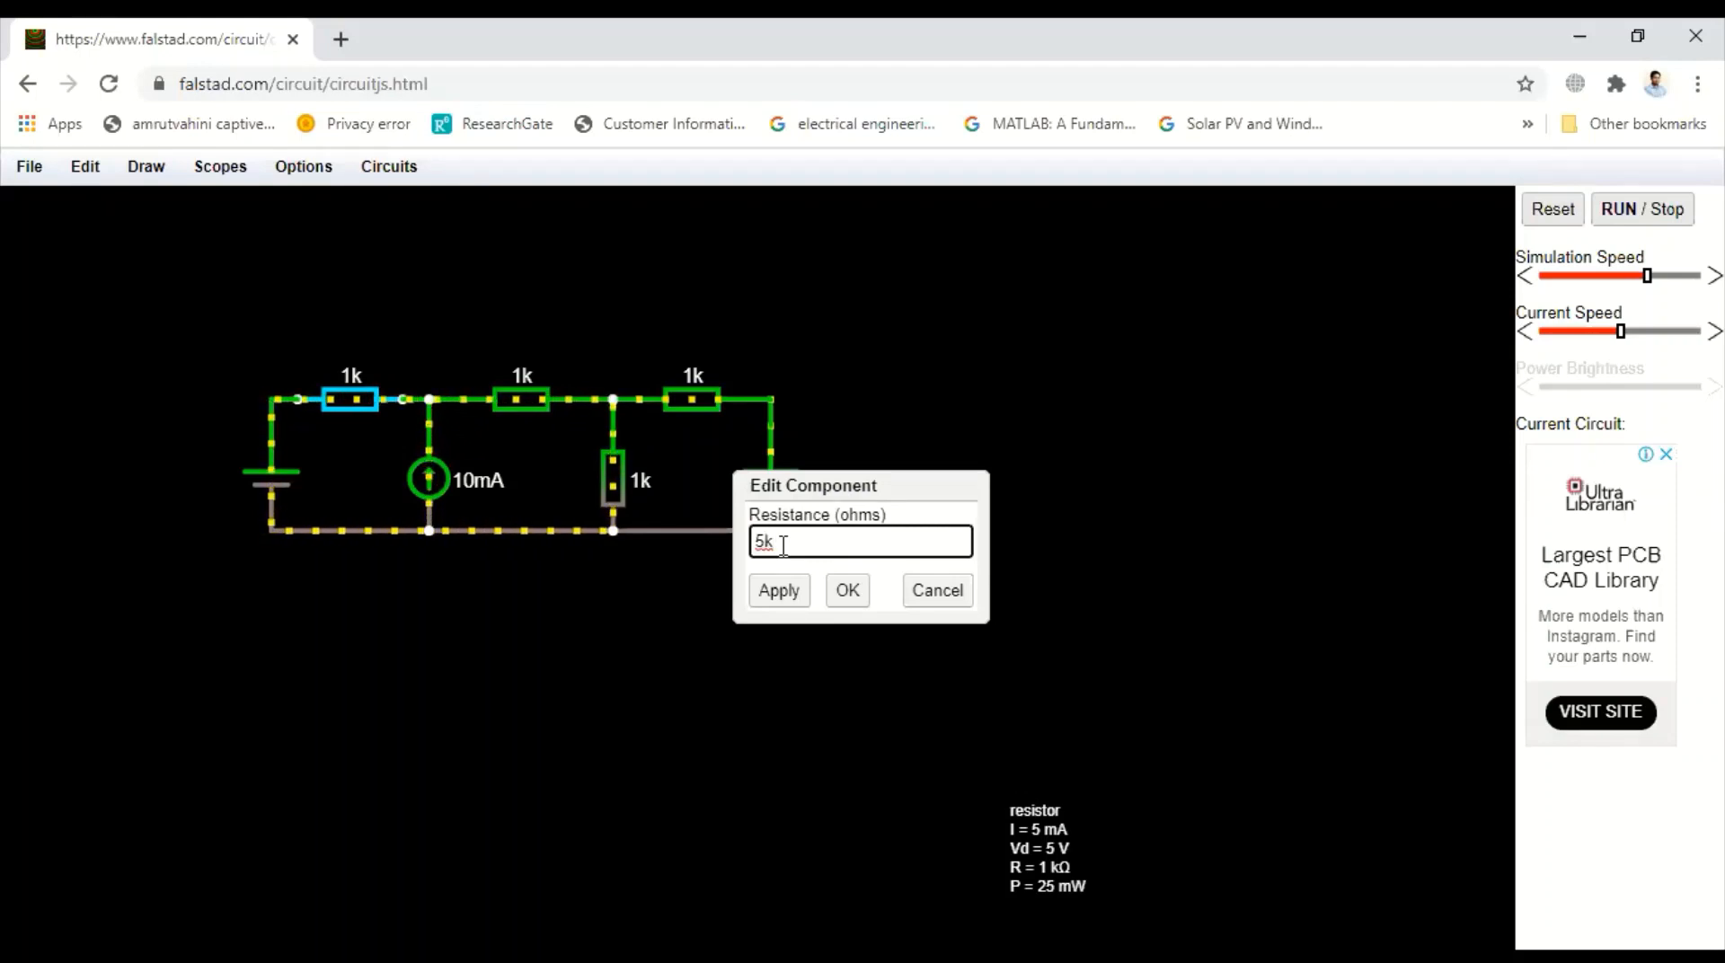
key("BackSpace")
left_click(778, 593)
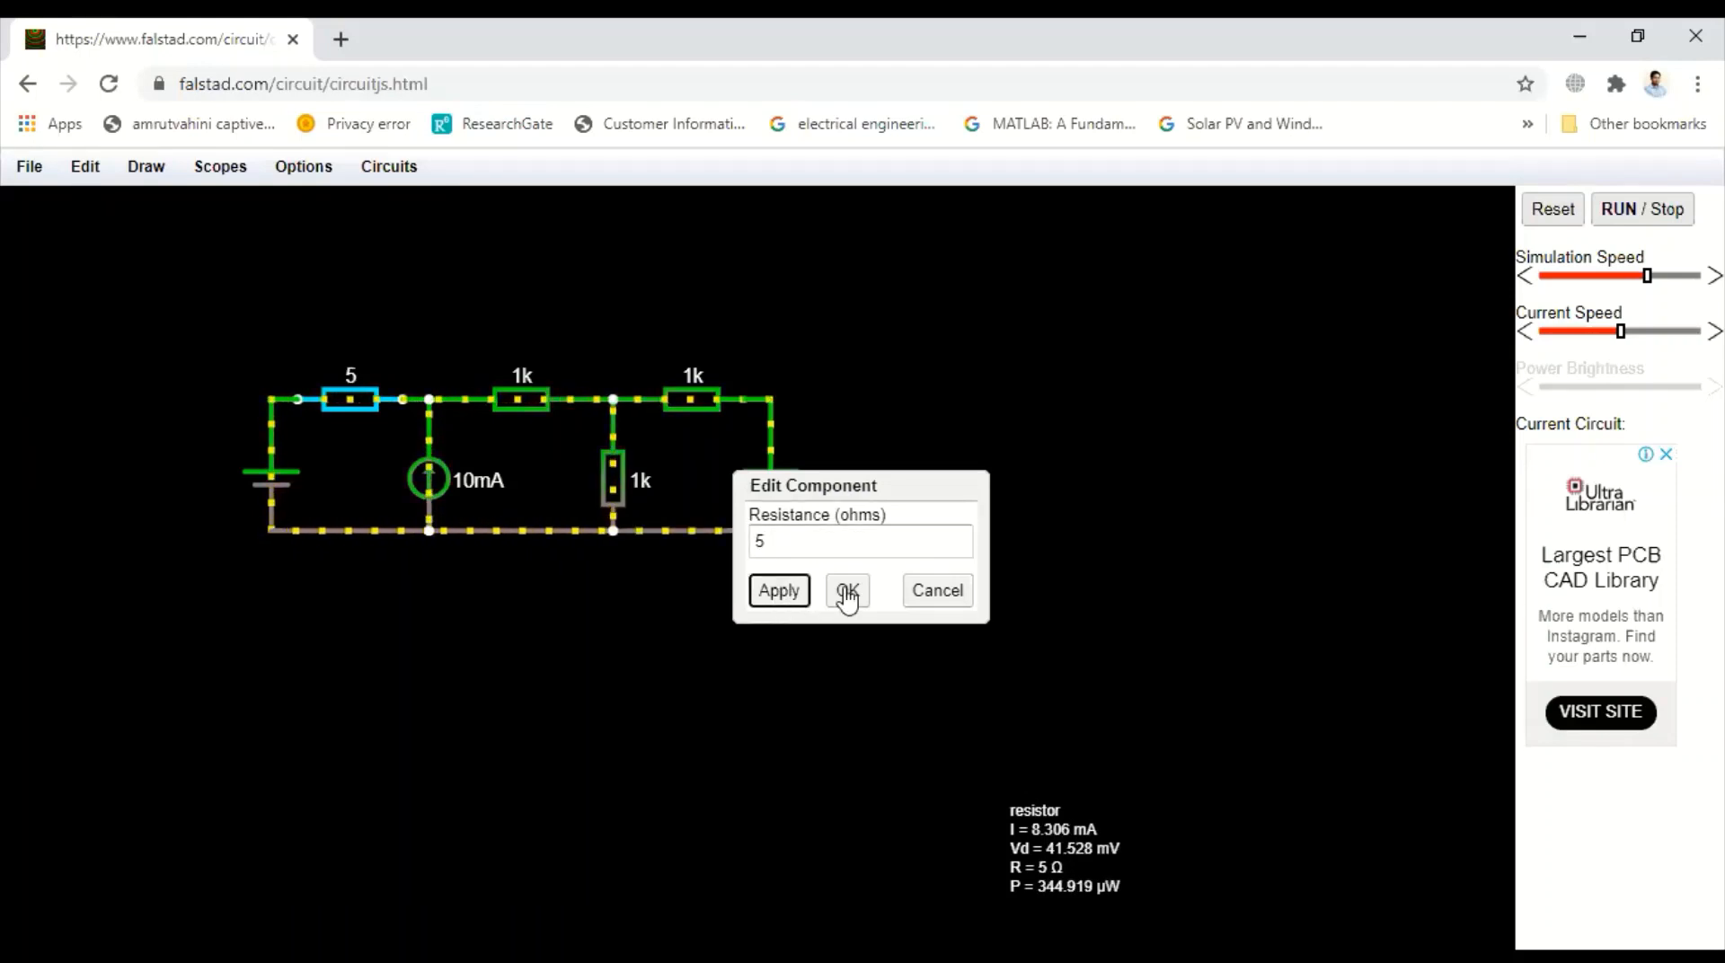
left_click(846, 592)
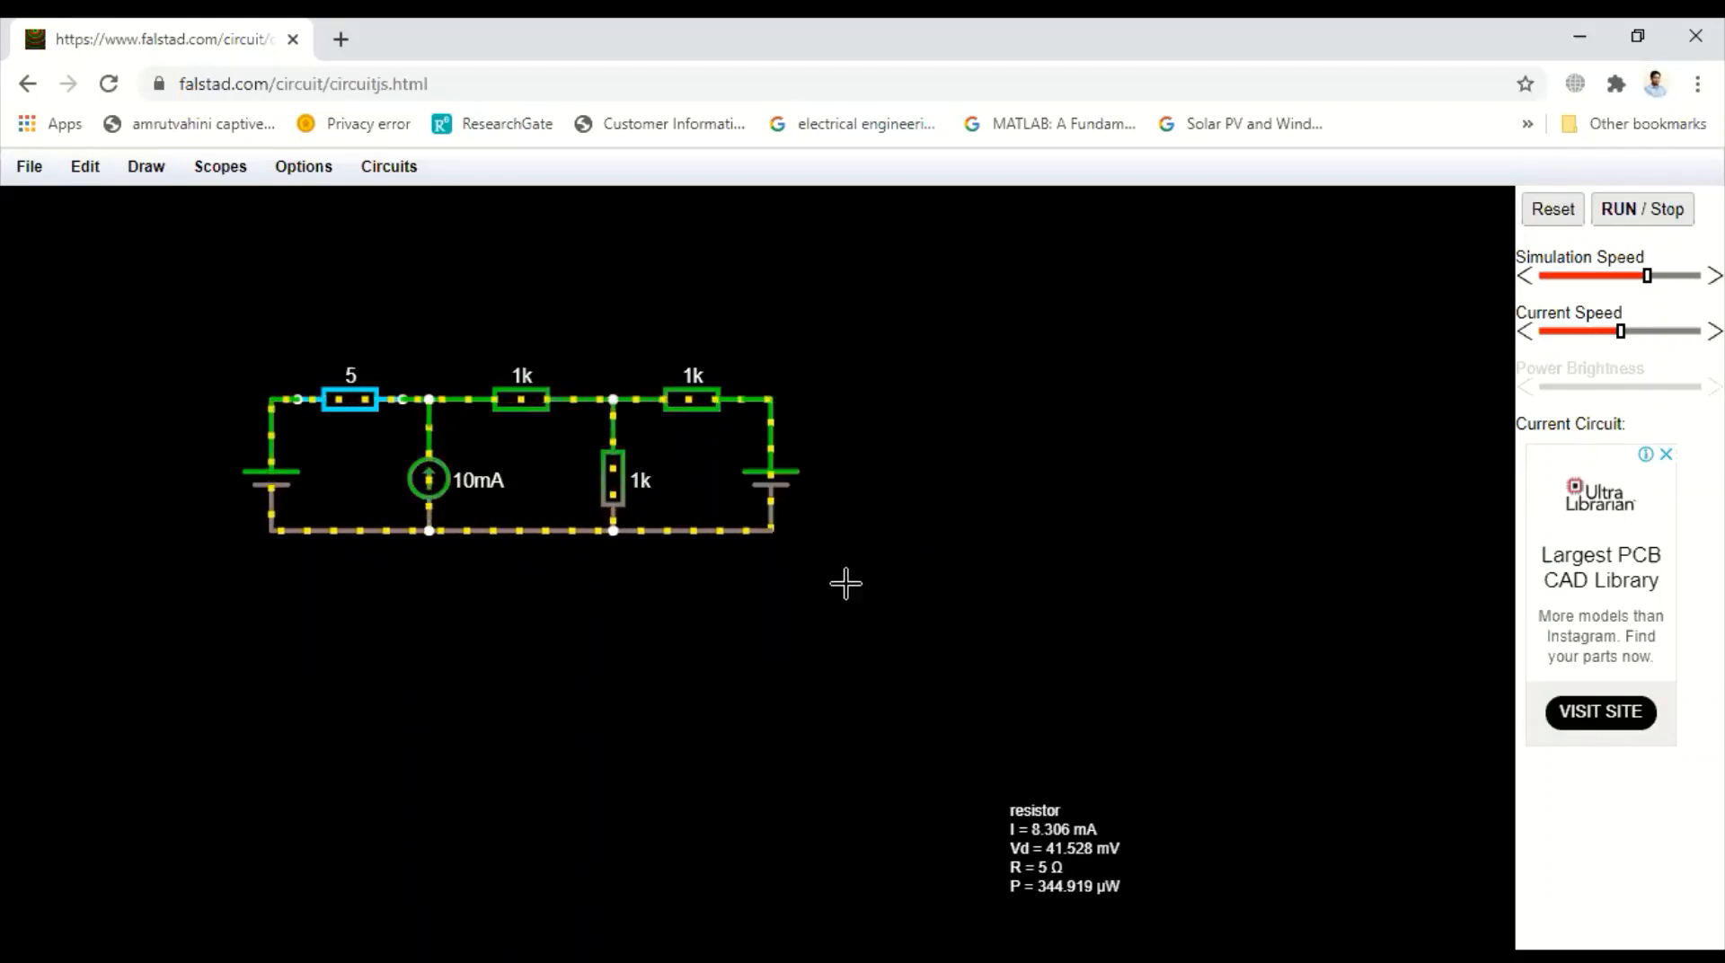
Set the middle top resistor's resistance to 2 ohms
double_click(522, 398)
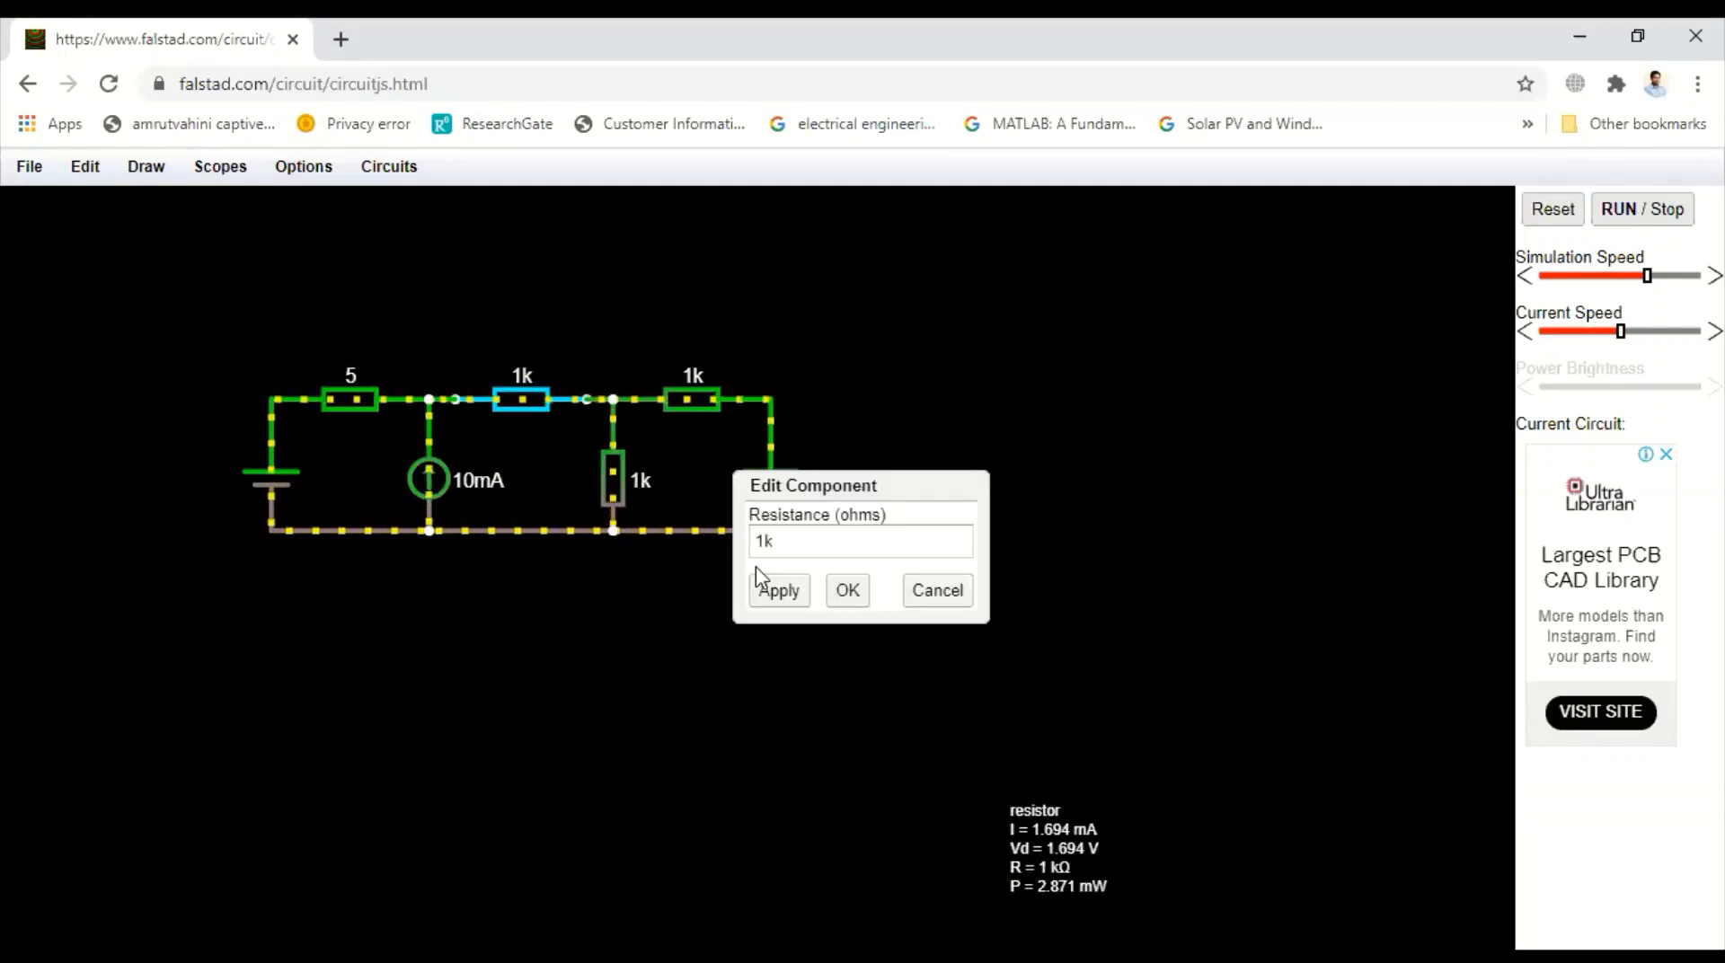
left_click(795, 537)
key("BackSpace")
key("BackSpace")
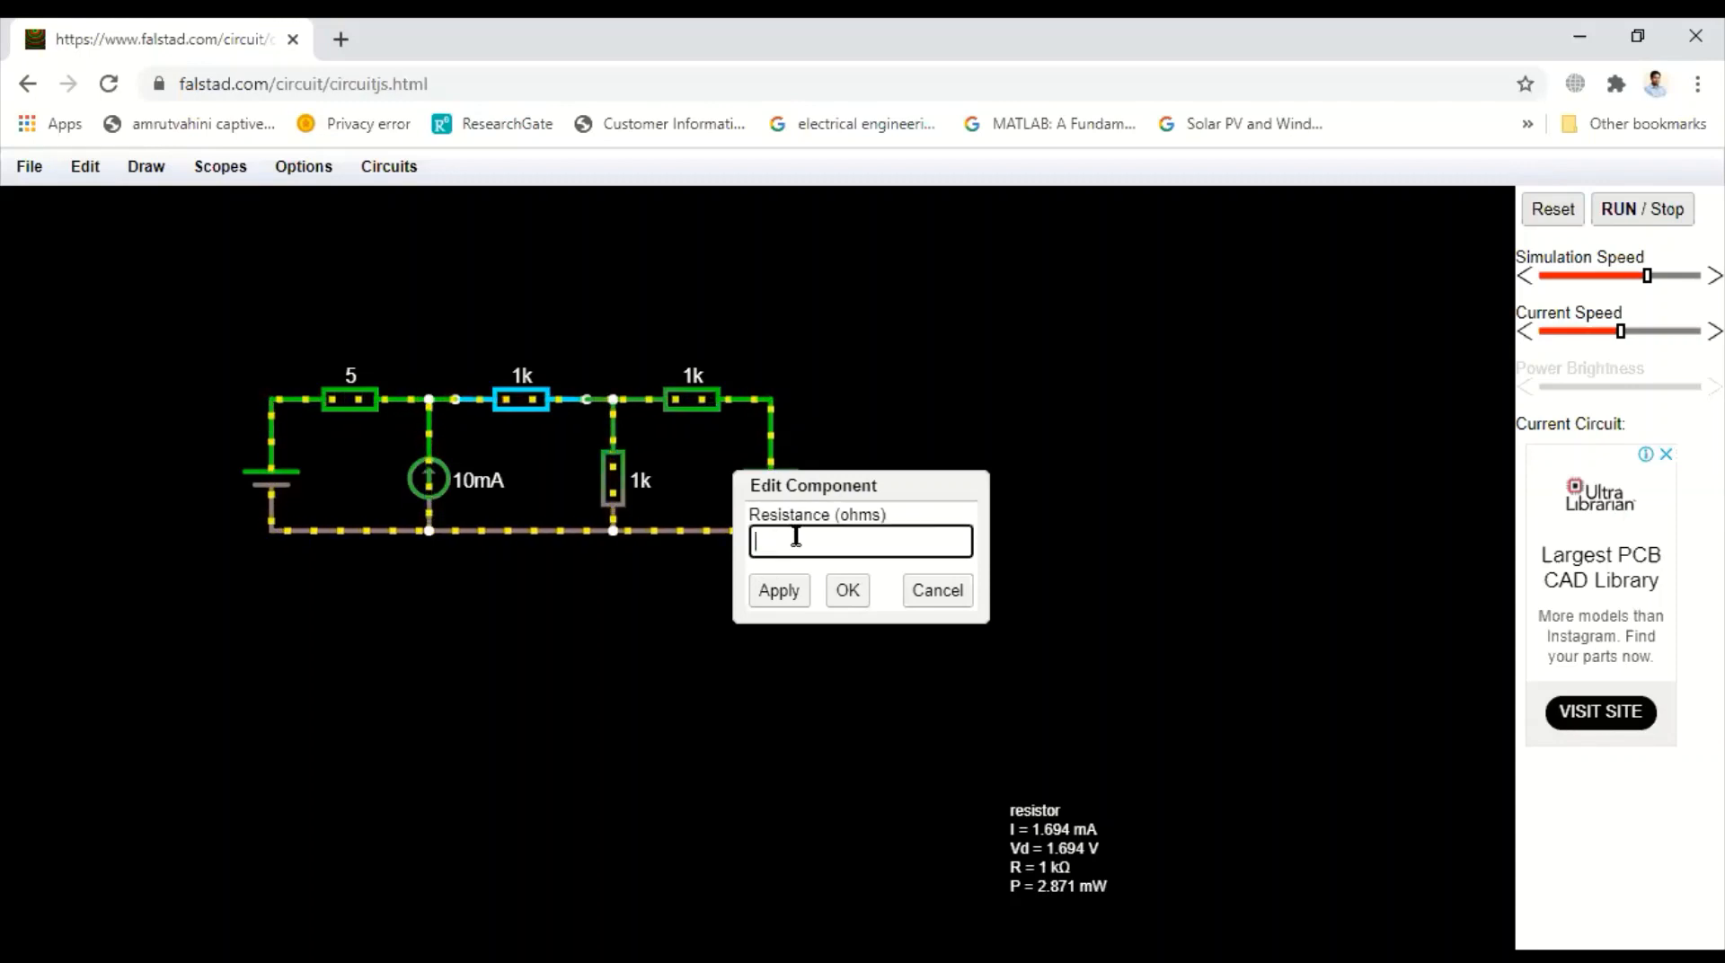
type("2")
left_click(778, 591)
left_click(845, 593)
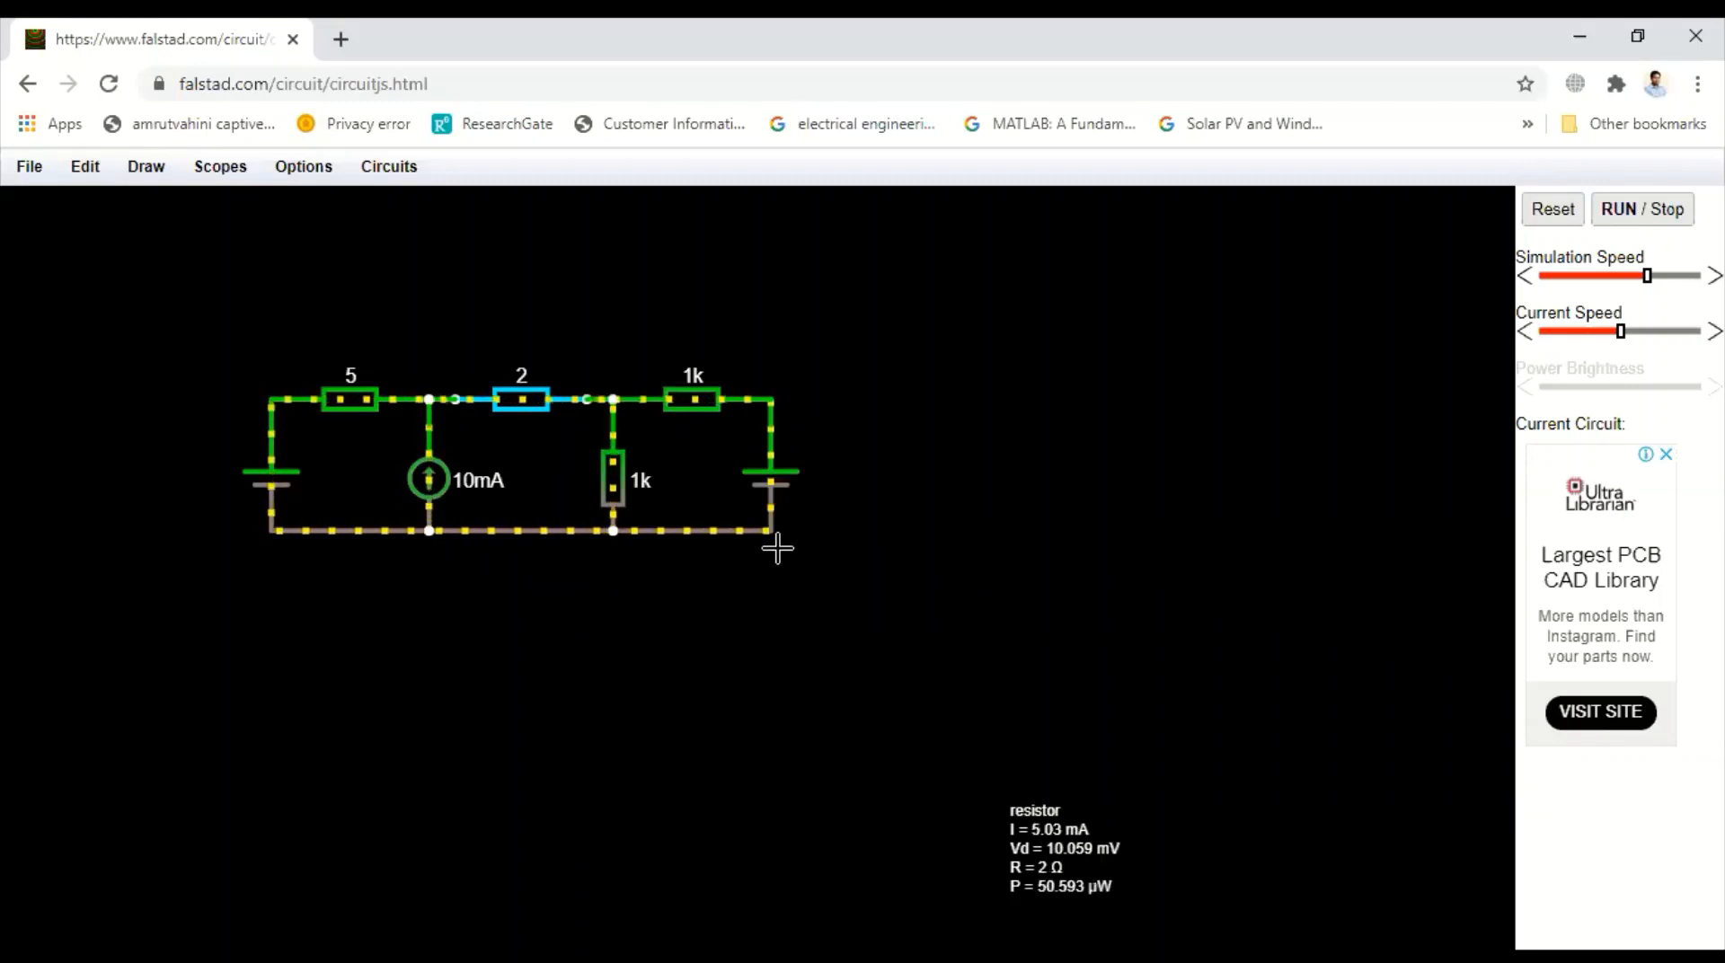
Set the third top resistor's resistance to 3 ohms
double_click(689, 402)
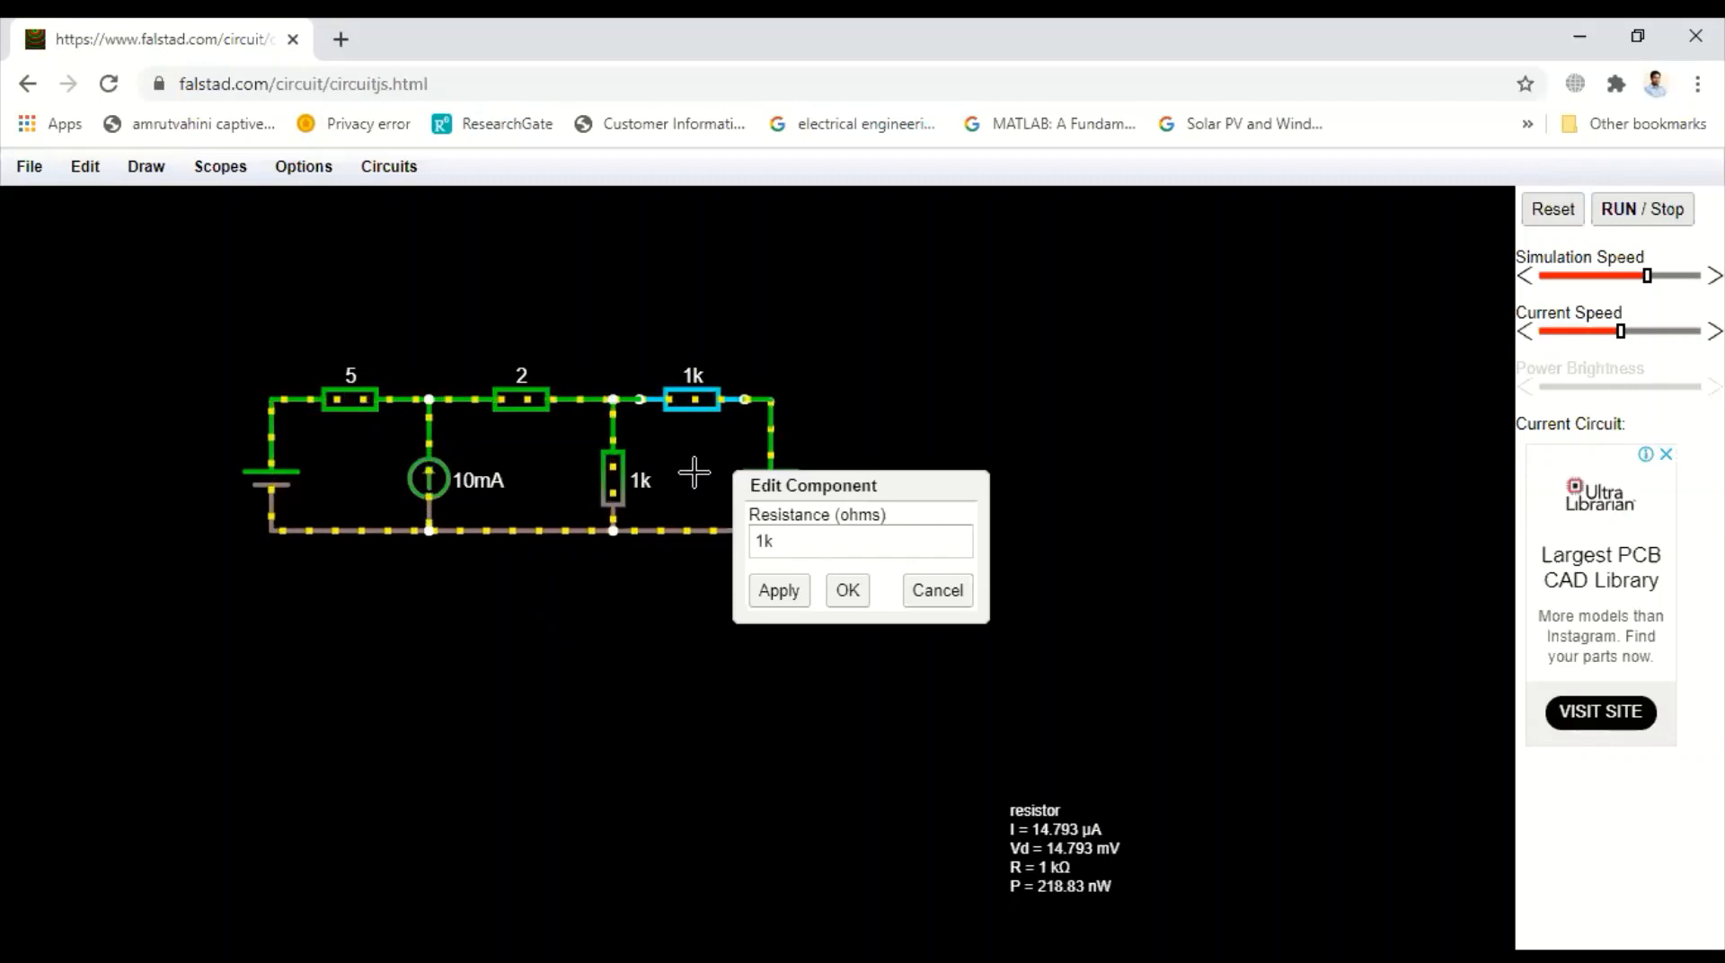
left_click(785, 537)
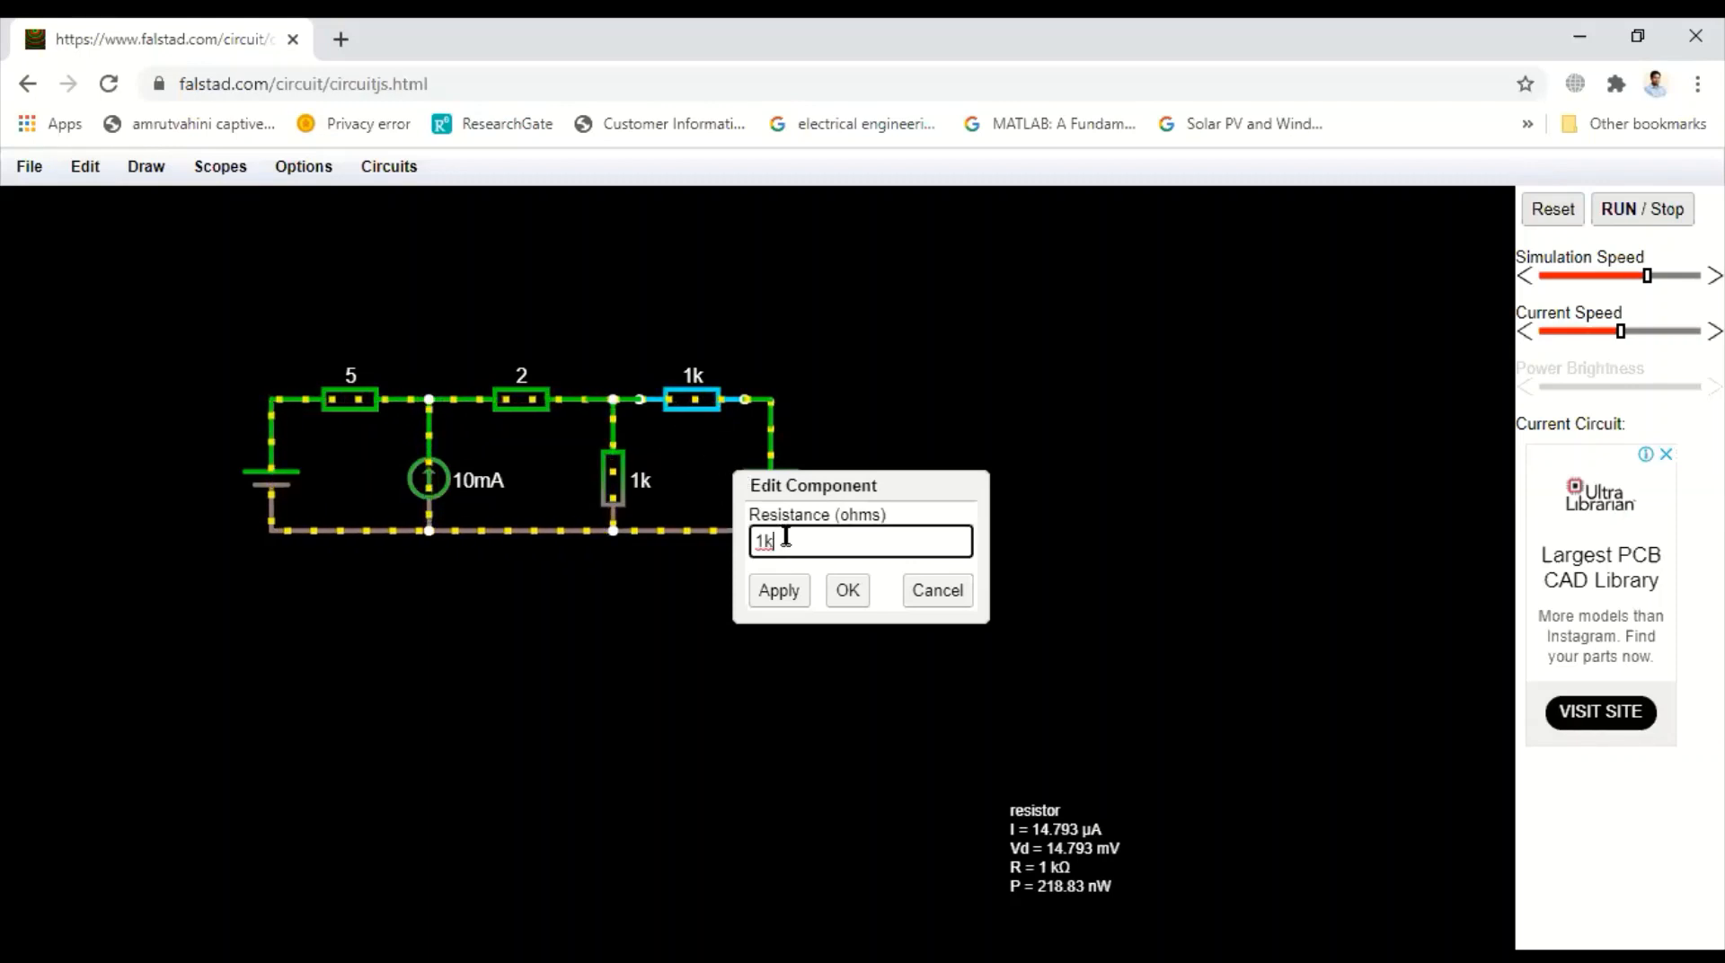
key("BackSpace")
key("BackSpace")
type("3")
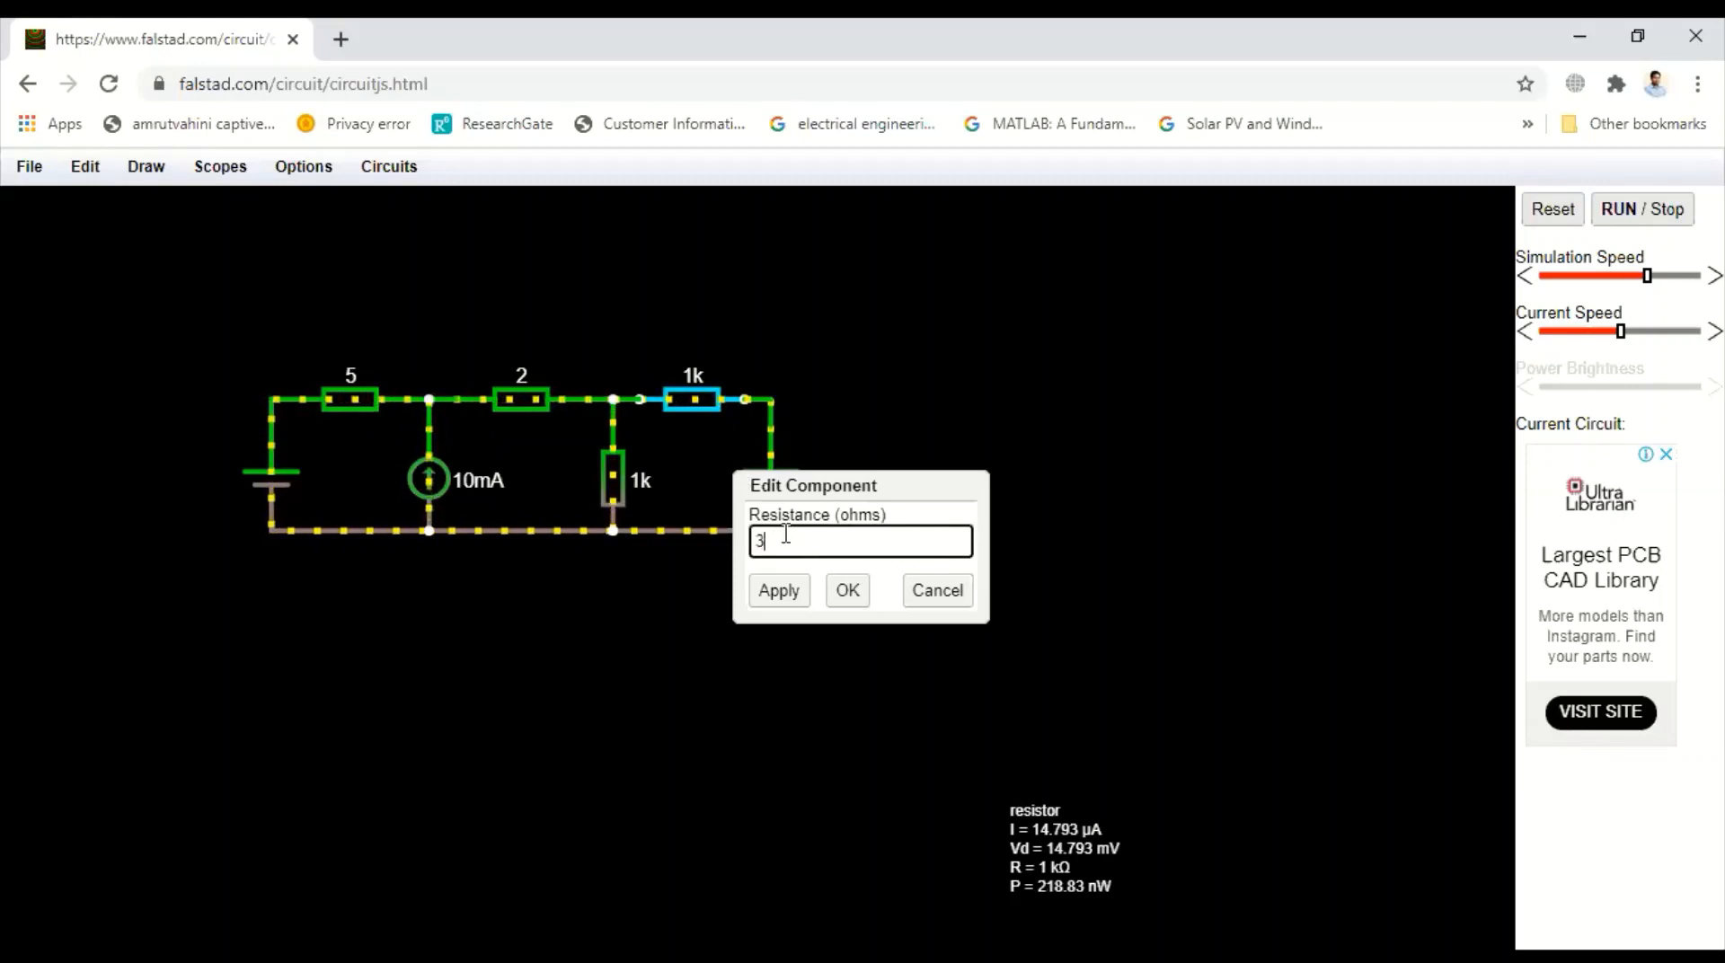
left_click(779, 590)
left_click(847, 590)
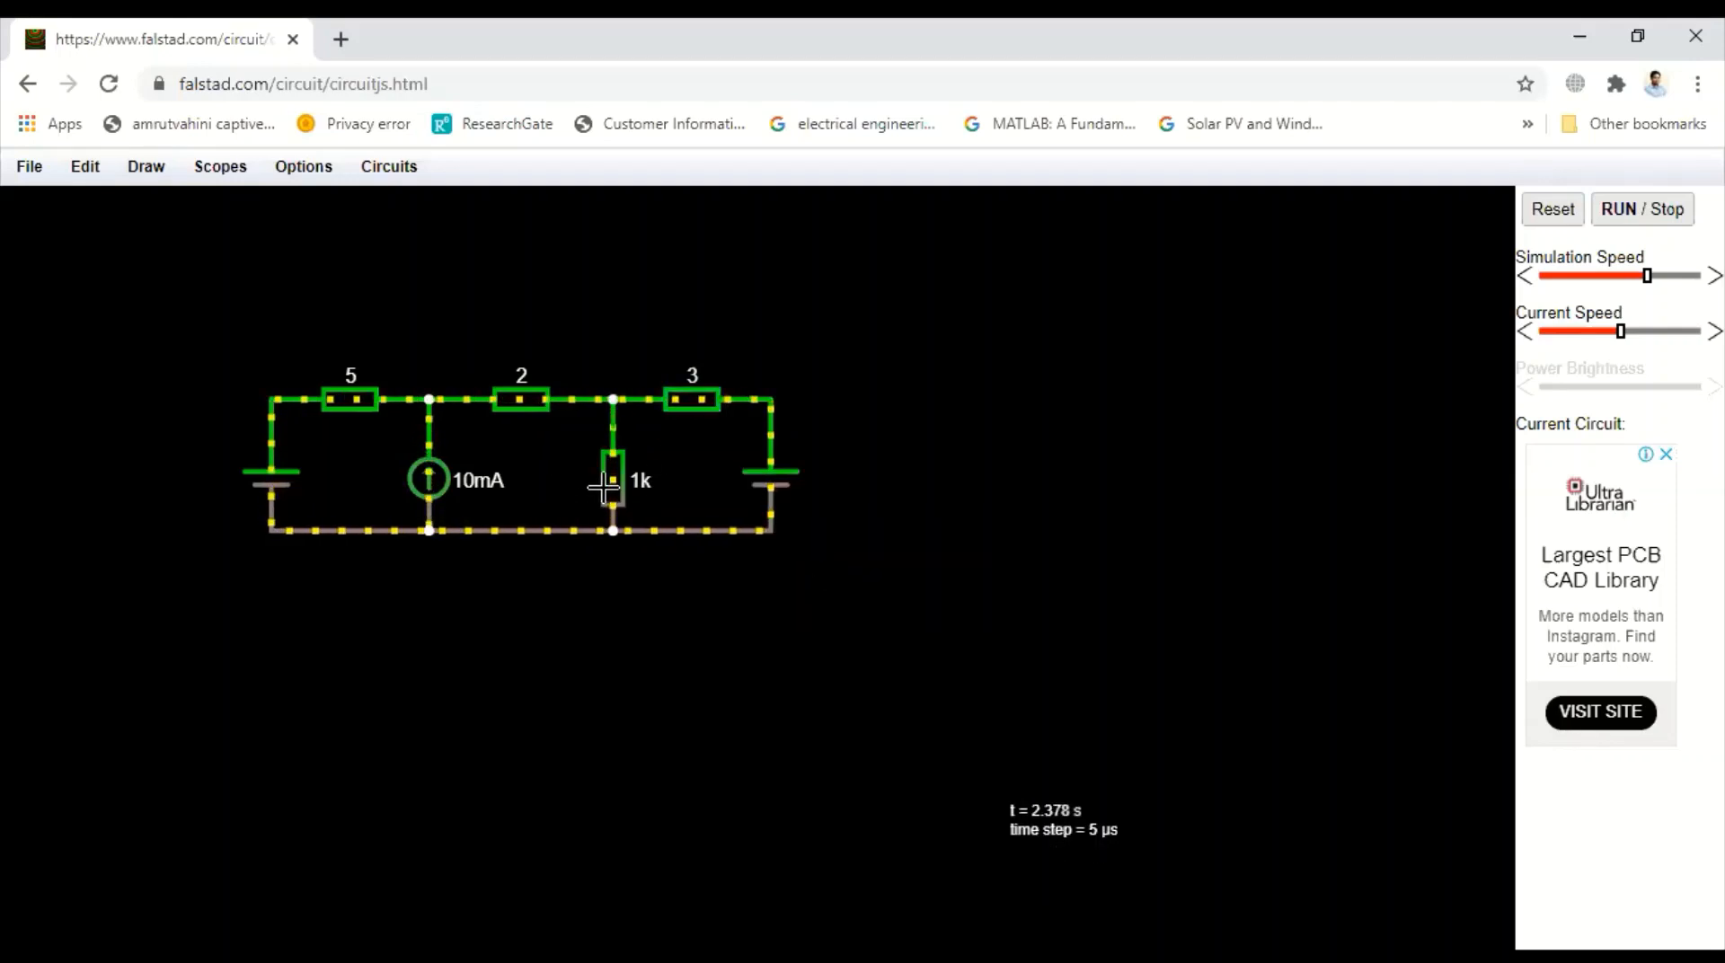
Set the vertical resistor's resistance to 6 ohms
double_click(612, 486)
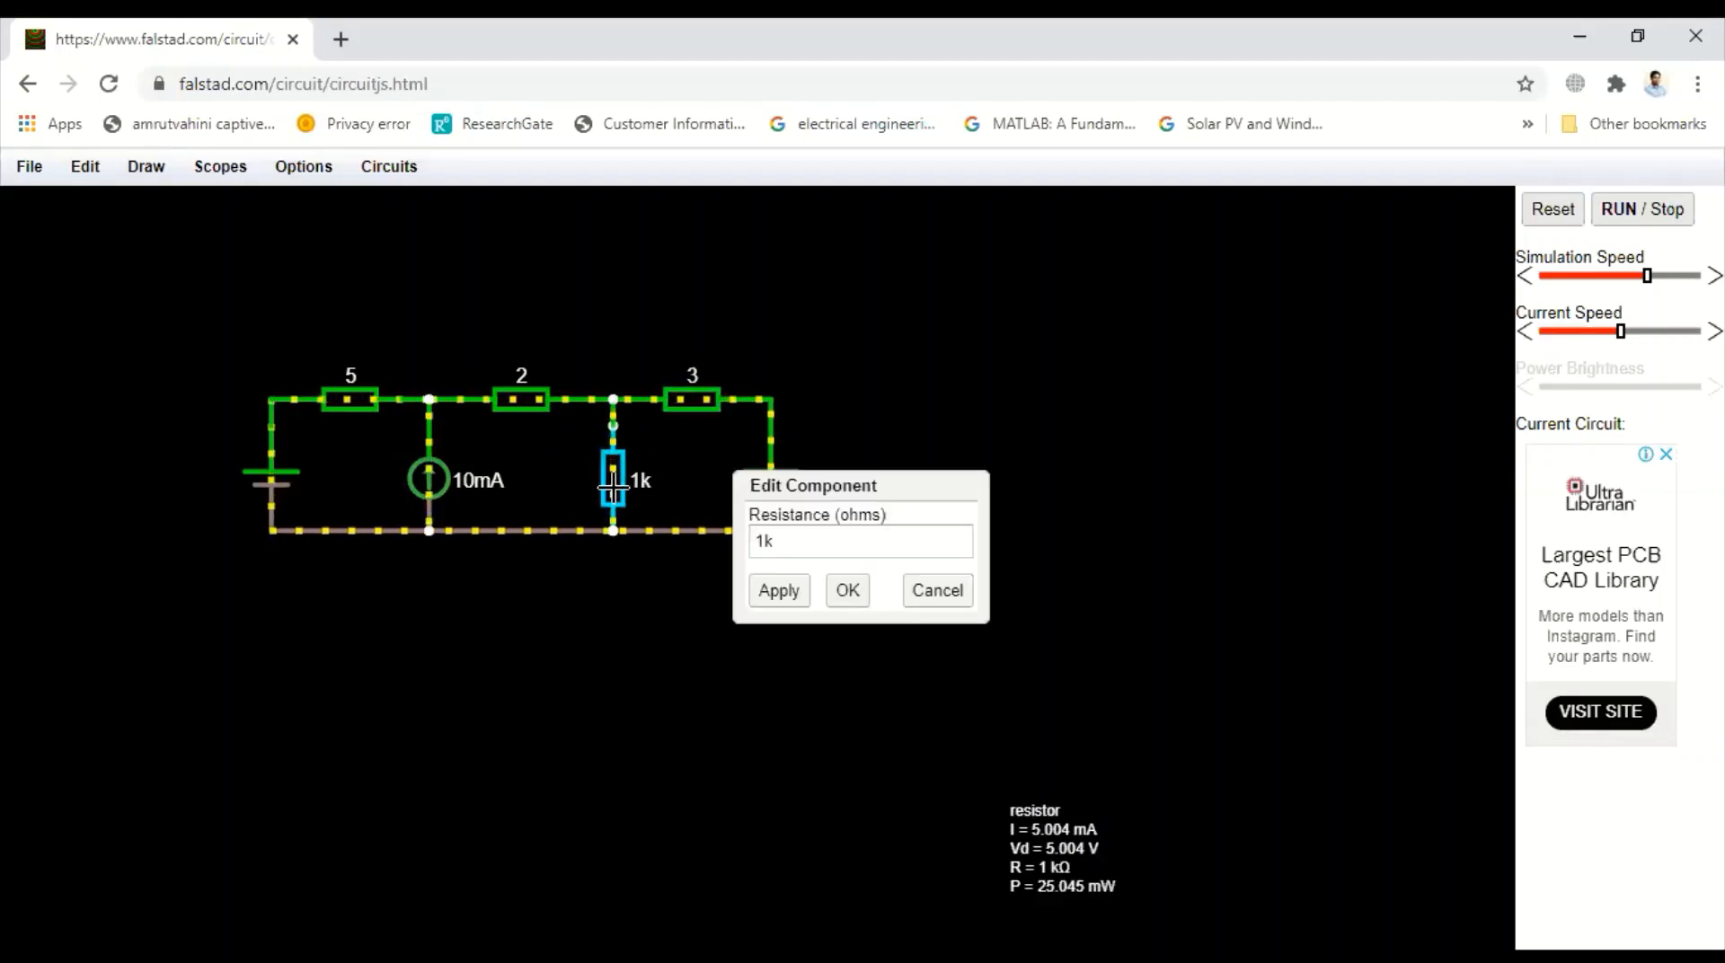
left_click(781, 537)
key("BackSpace")
key("BackSpace")
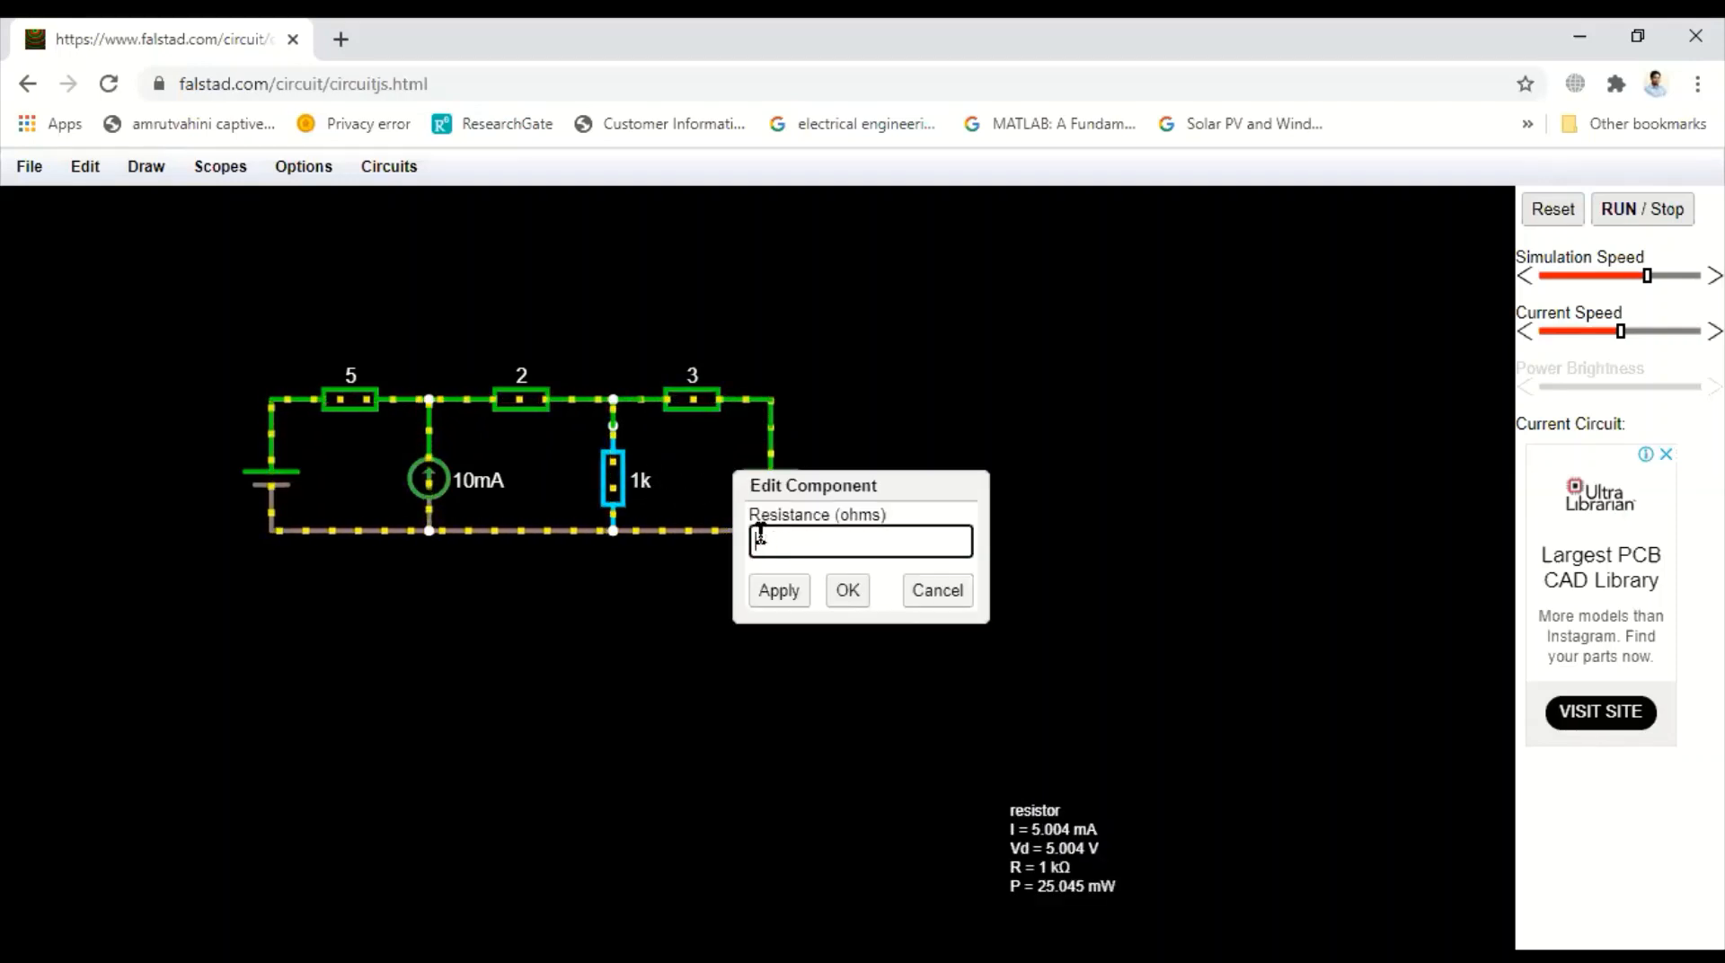
type("6")
left_click(778, 590)
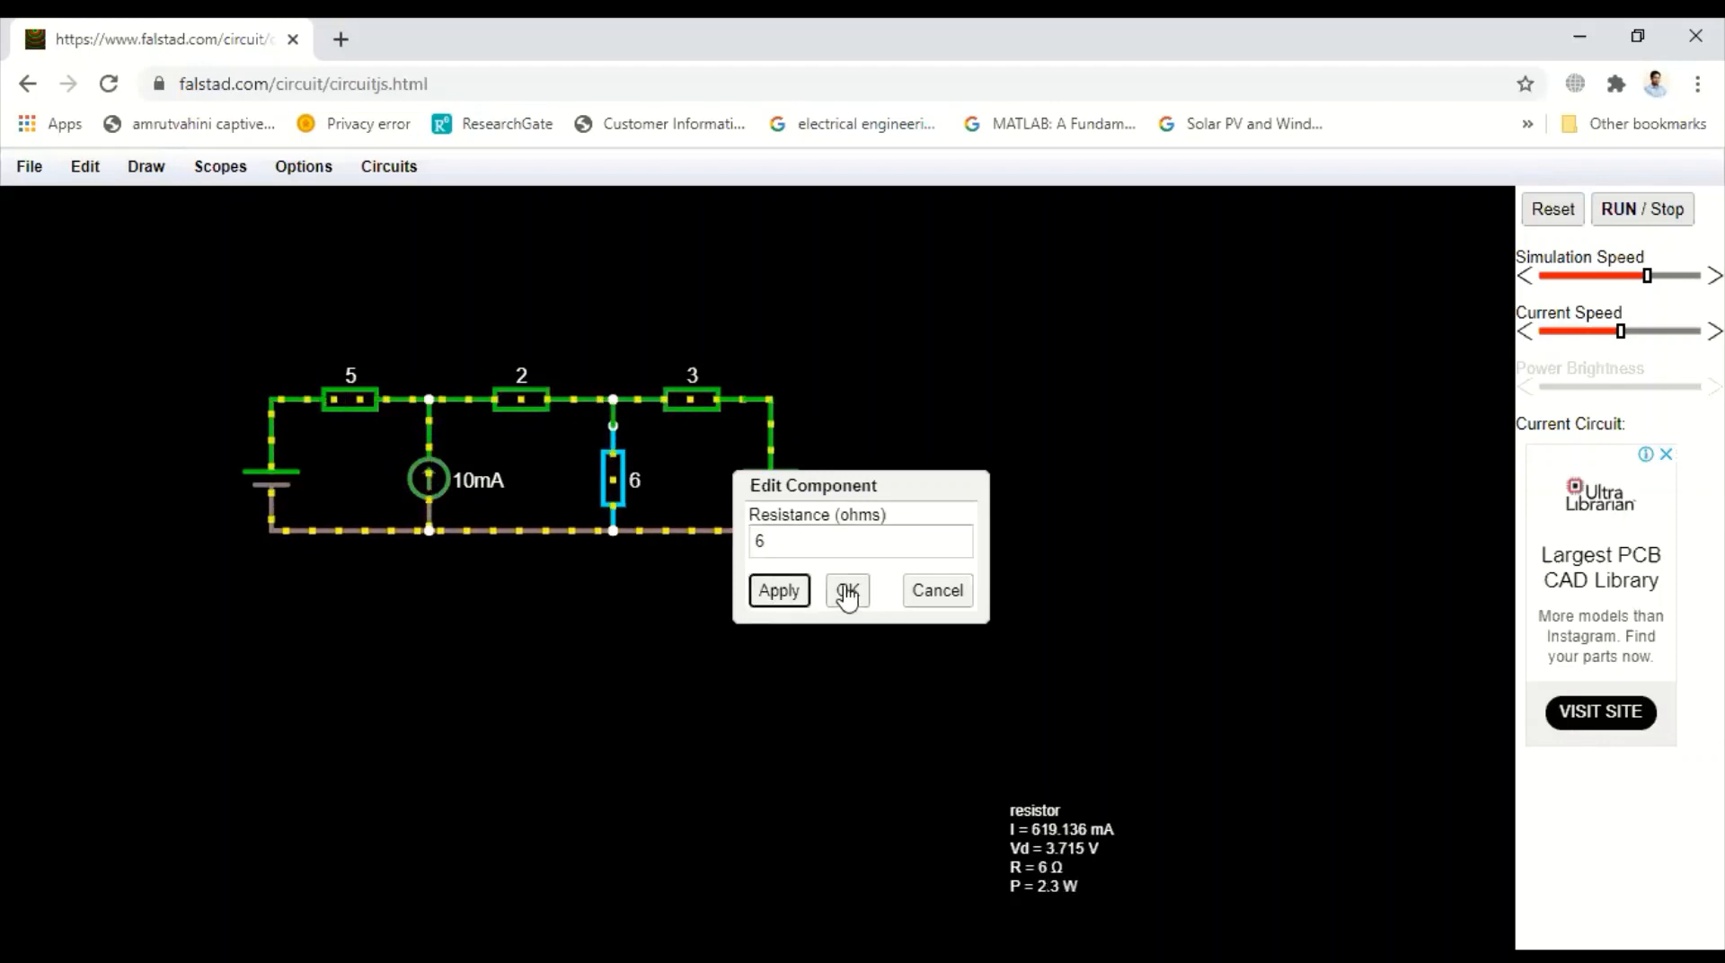
left_click(847, 590)
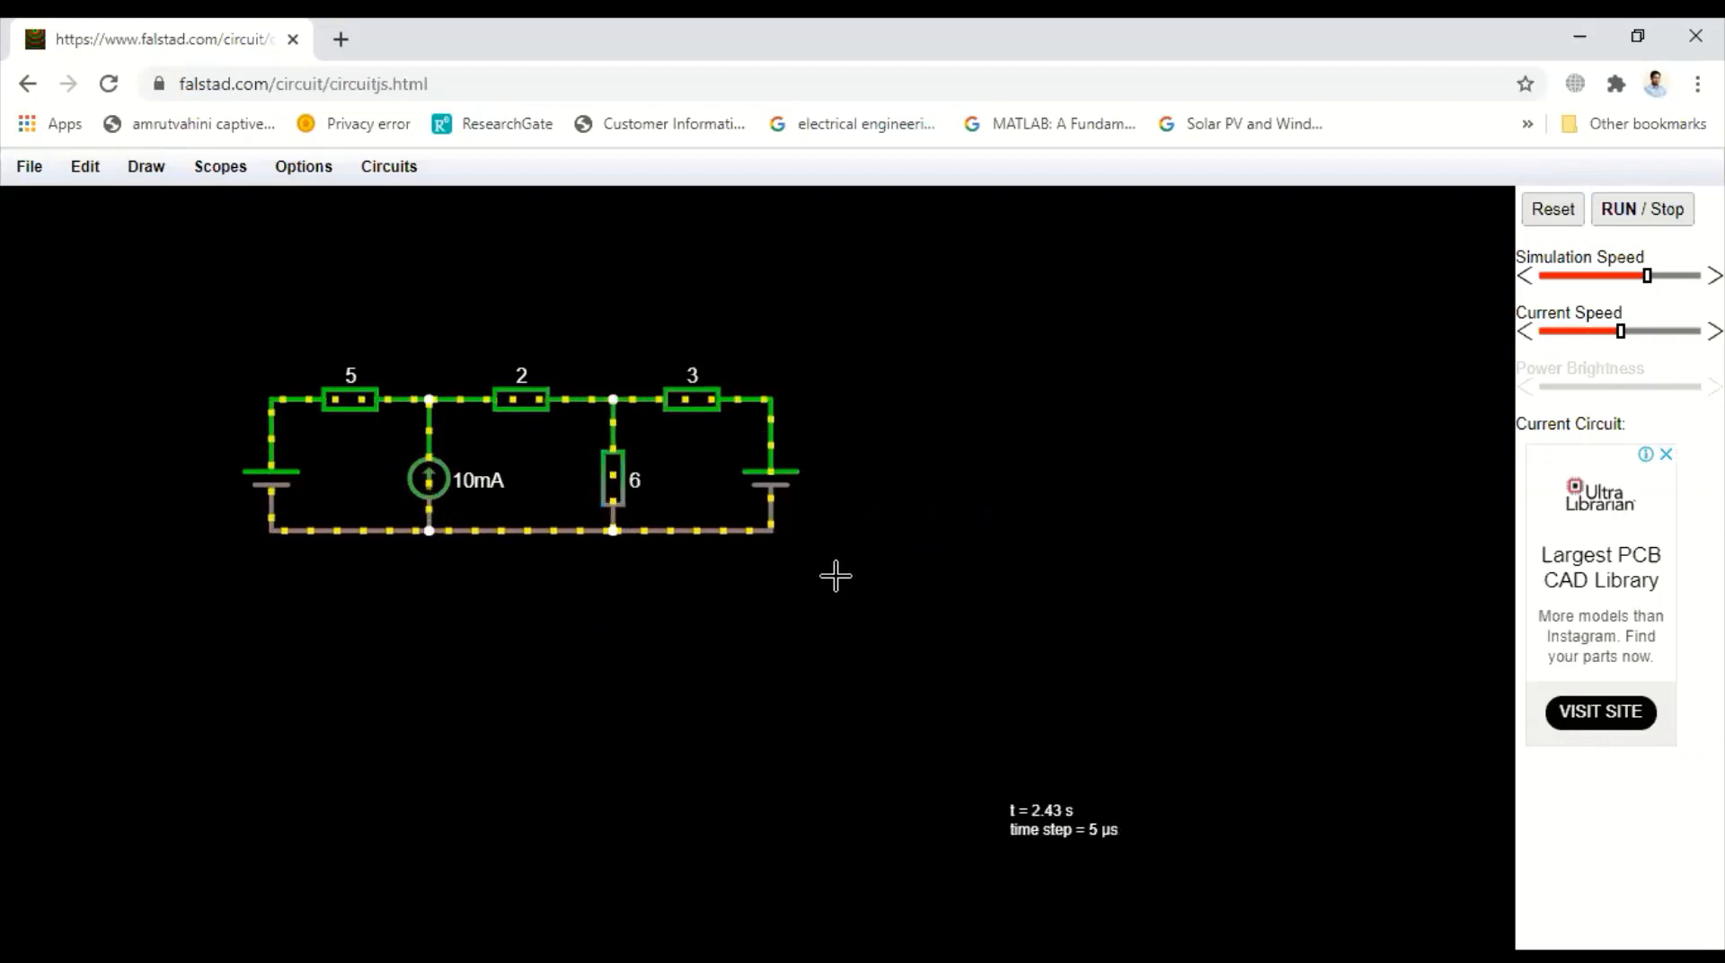
Set the left voltage source to 60 V with a D/C waveform
double_click(266, 482)
left_click(795, 479)
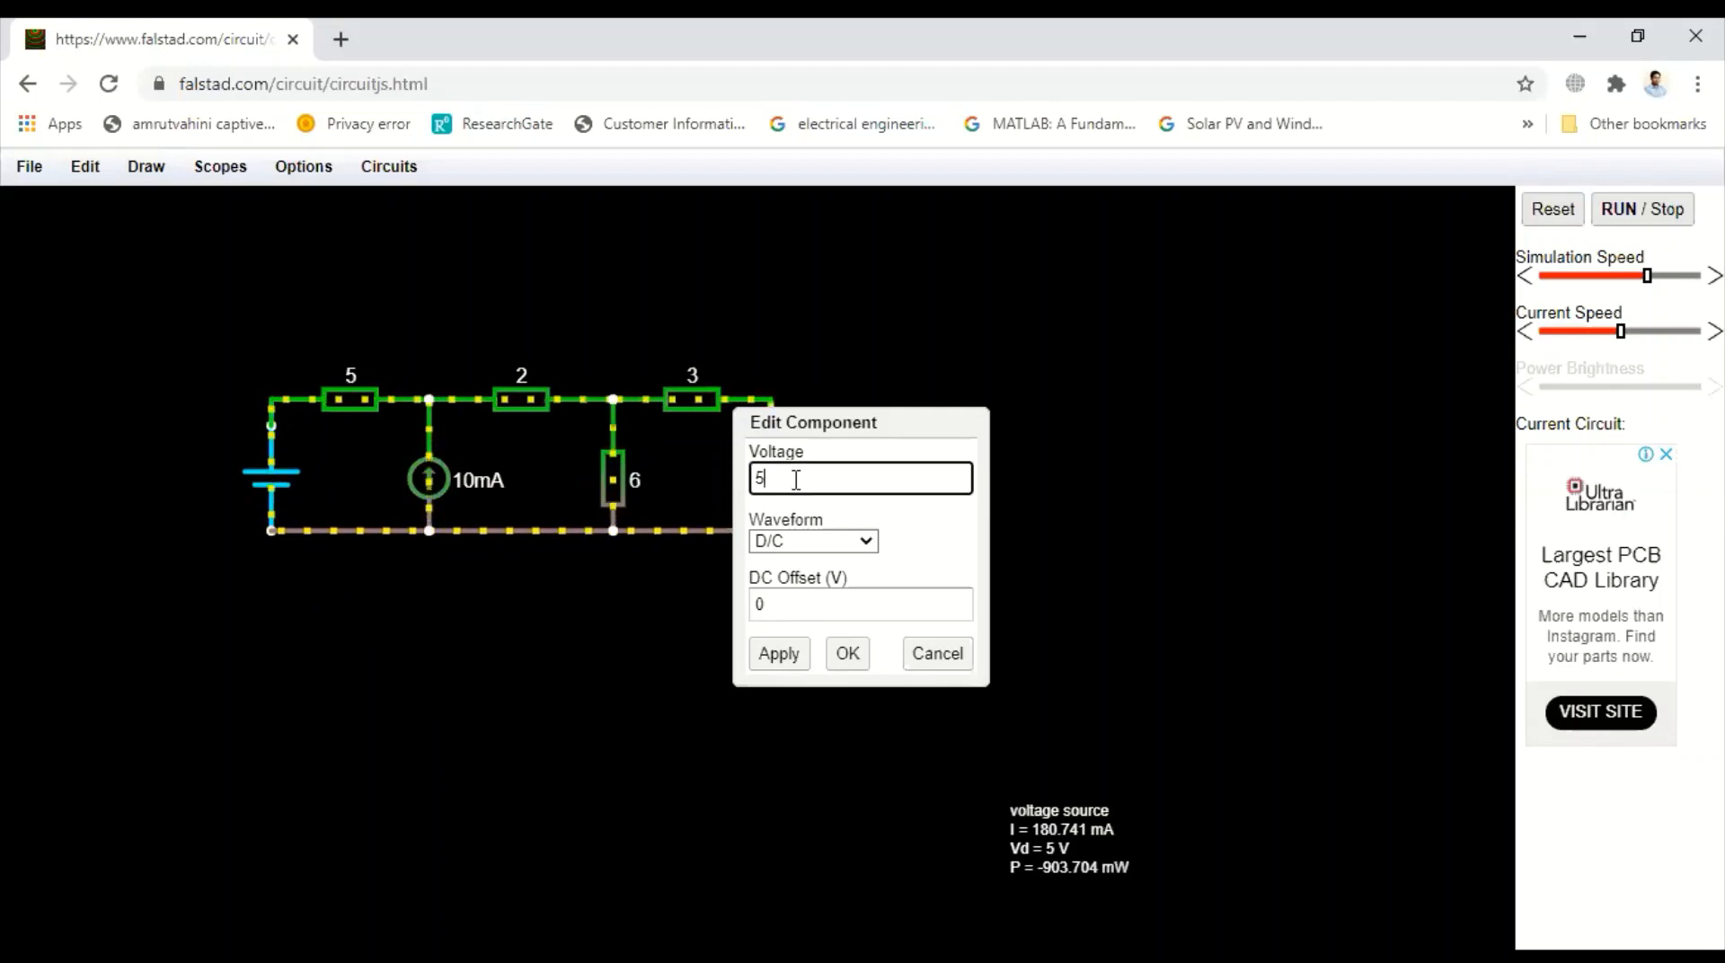
key("BackSpace")
type("60")
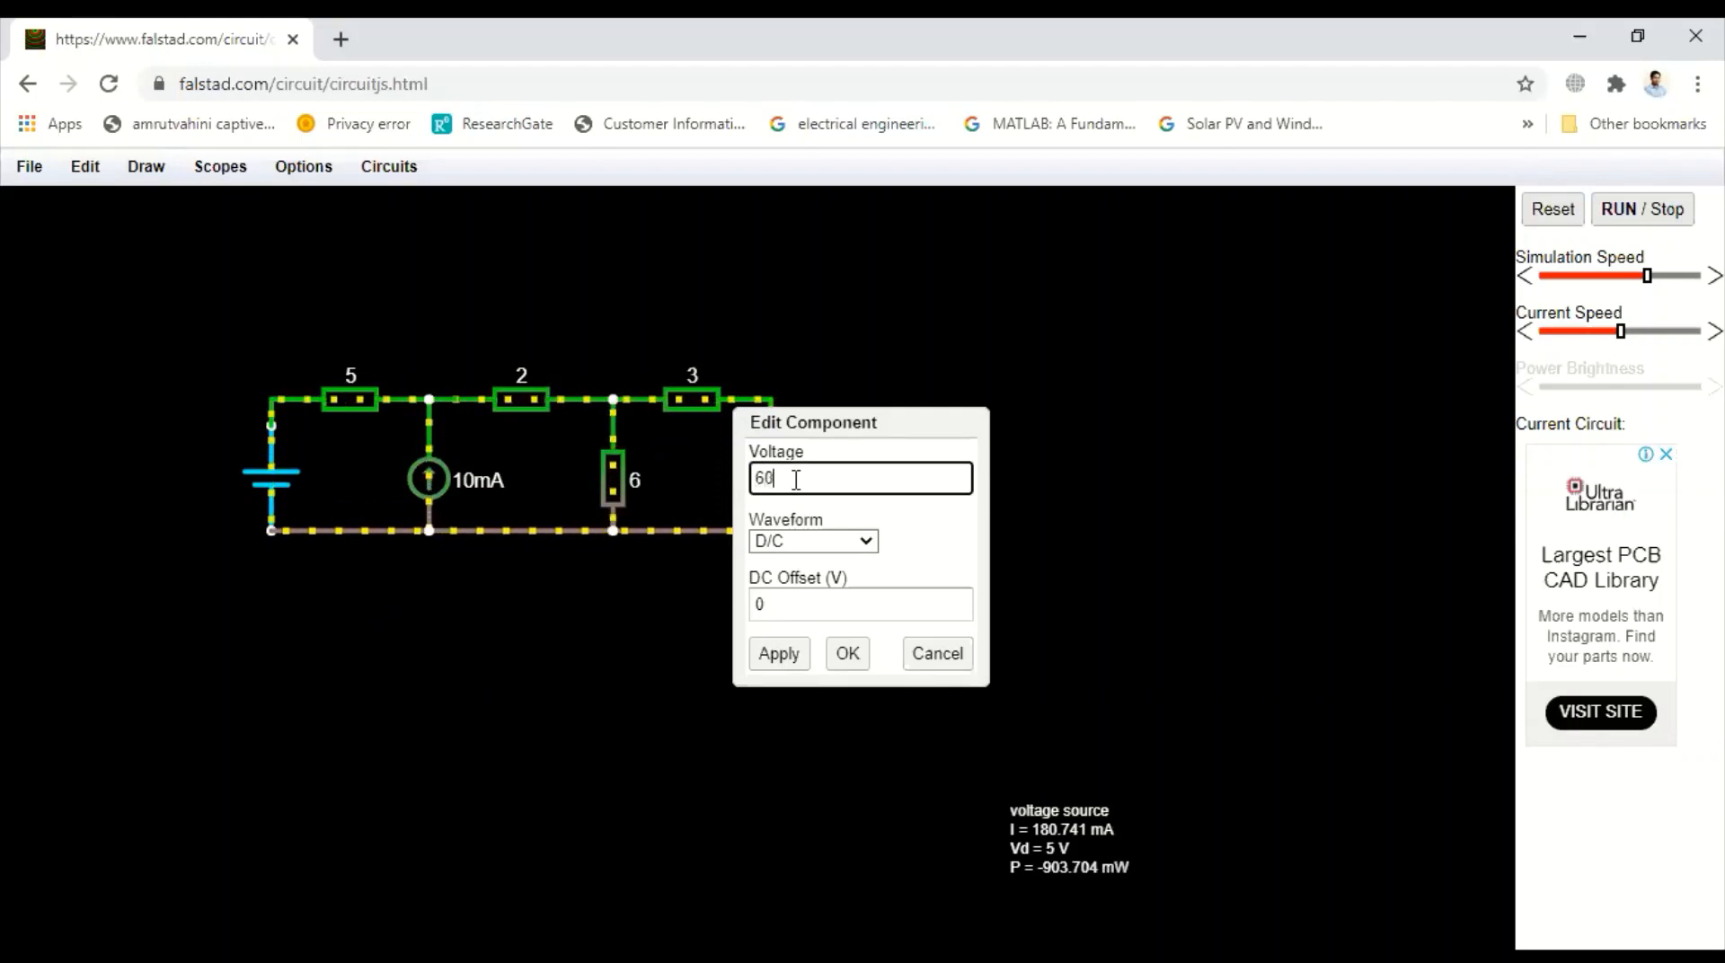
left_click(775, 543)
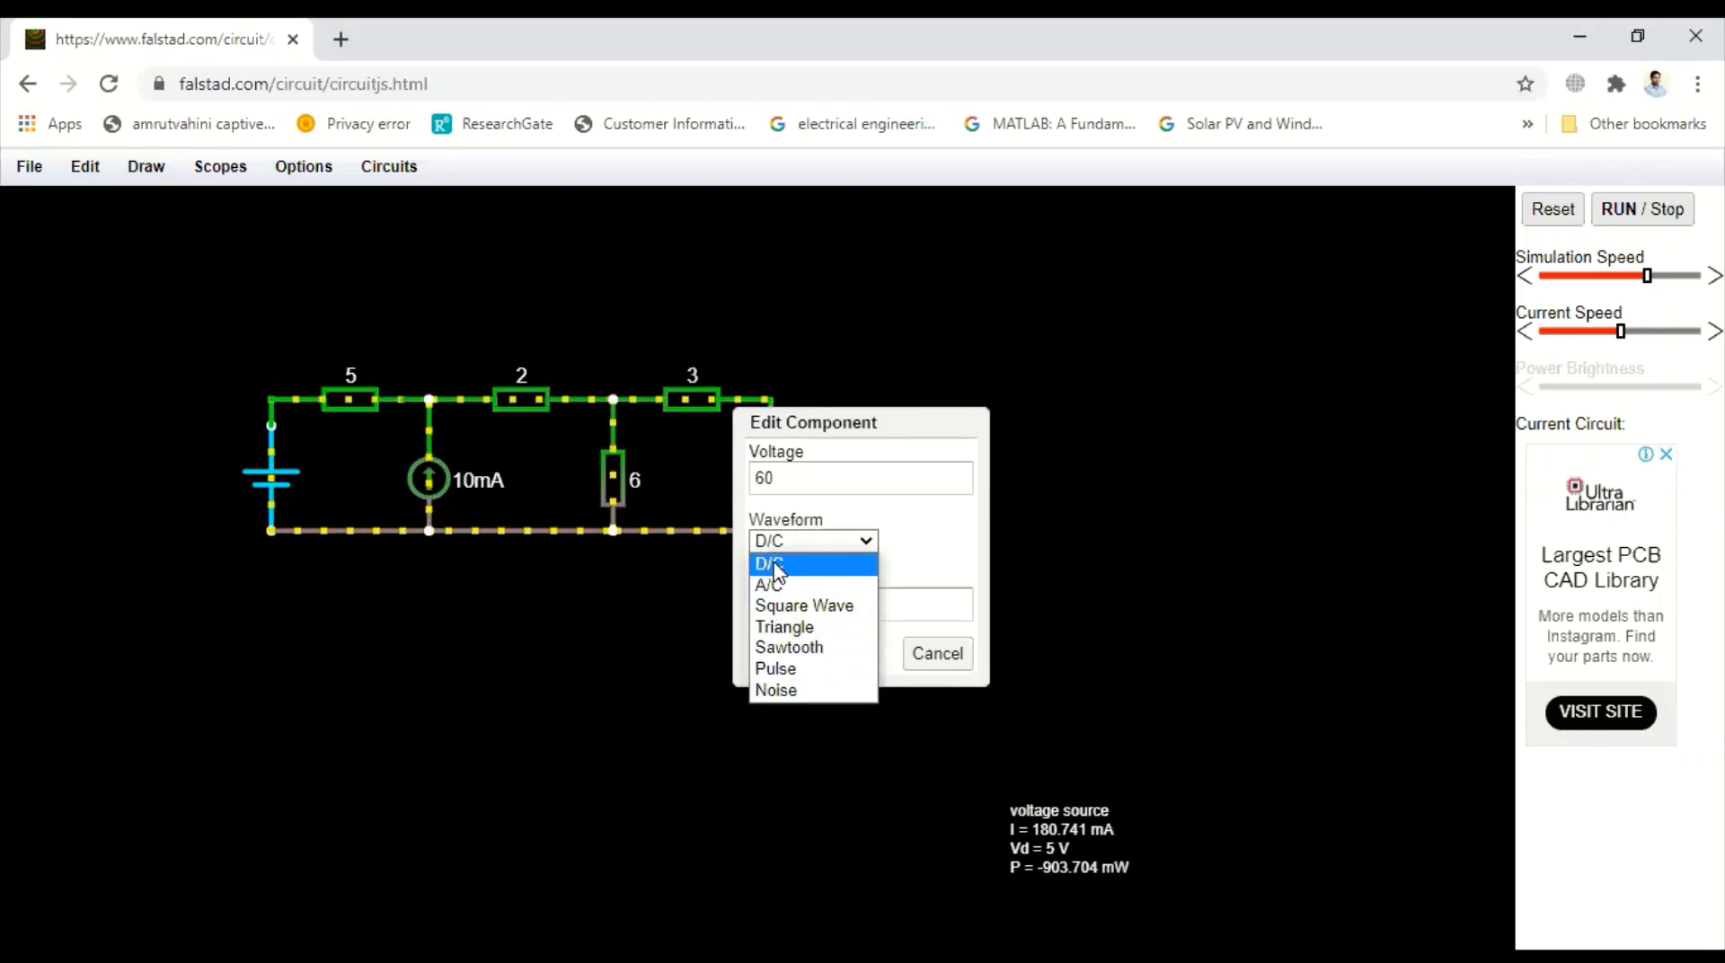
left_click(771, 564)
left_click(780, 654)
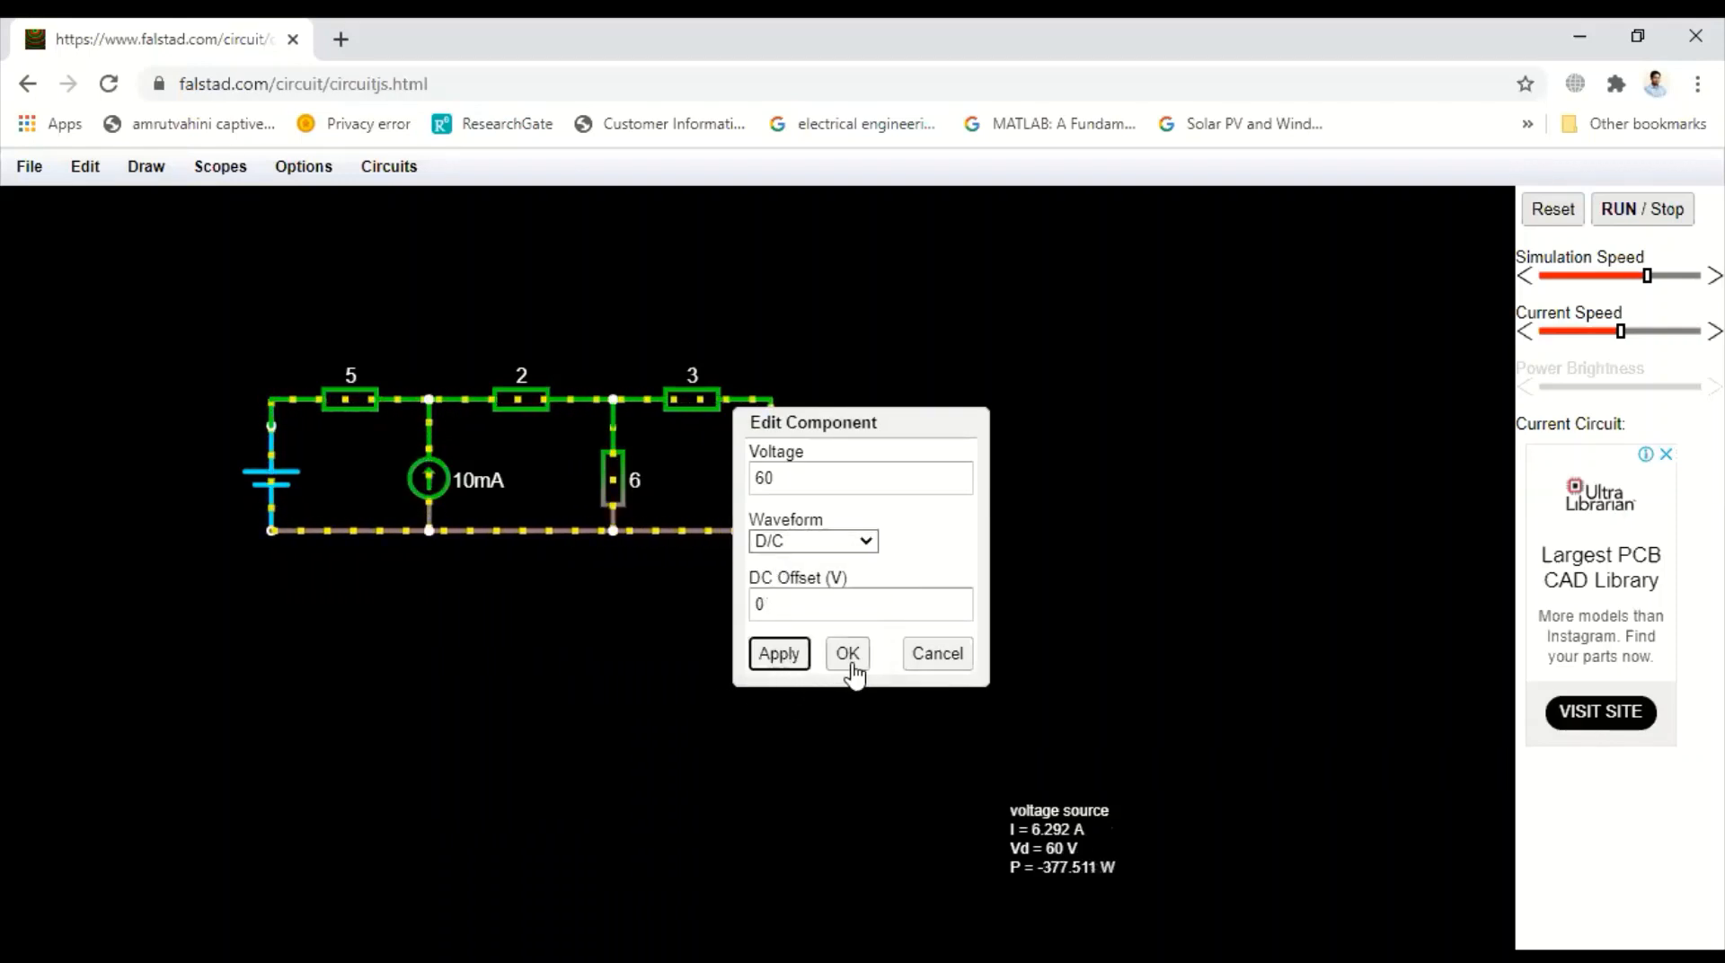
left_click(847, 654)
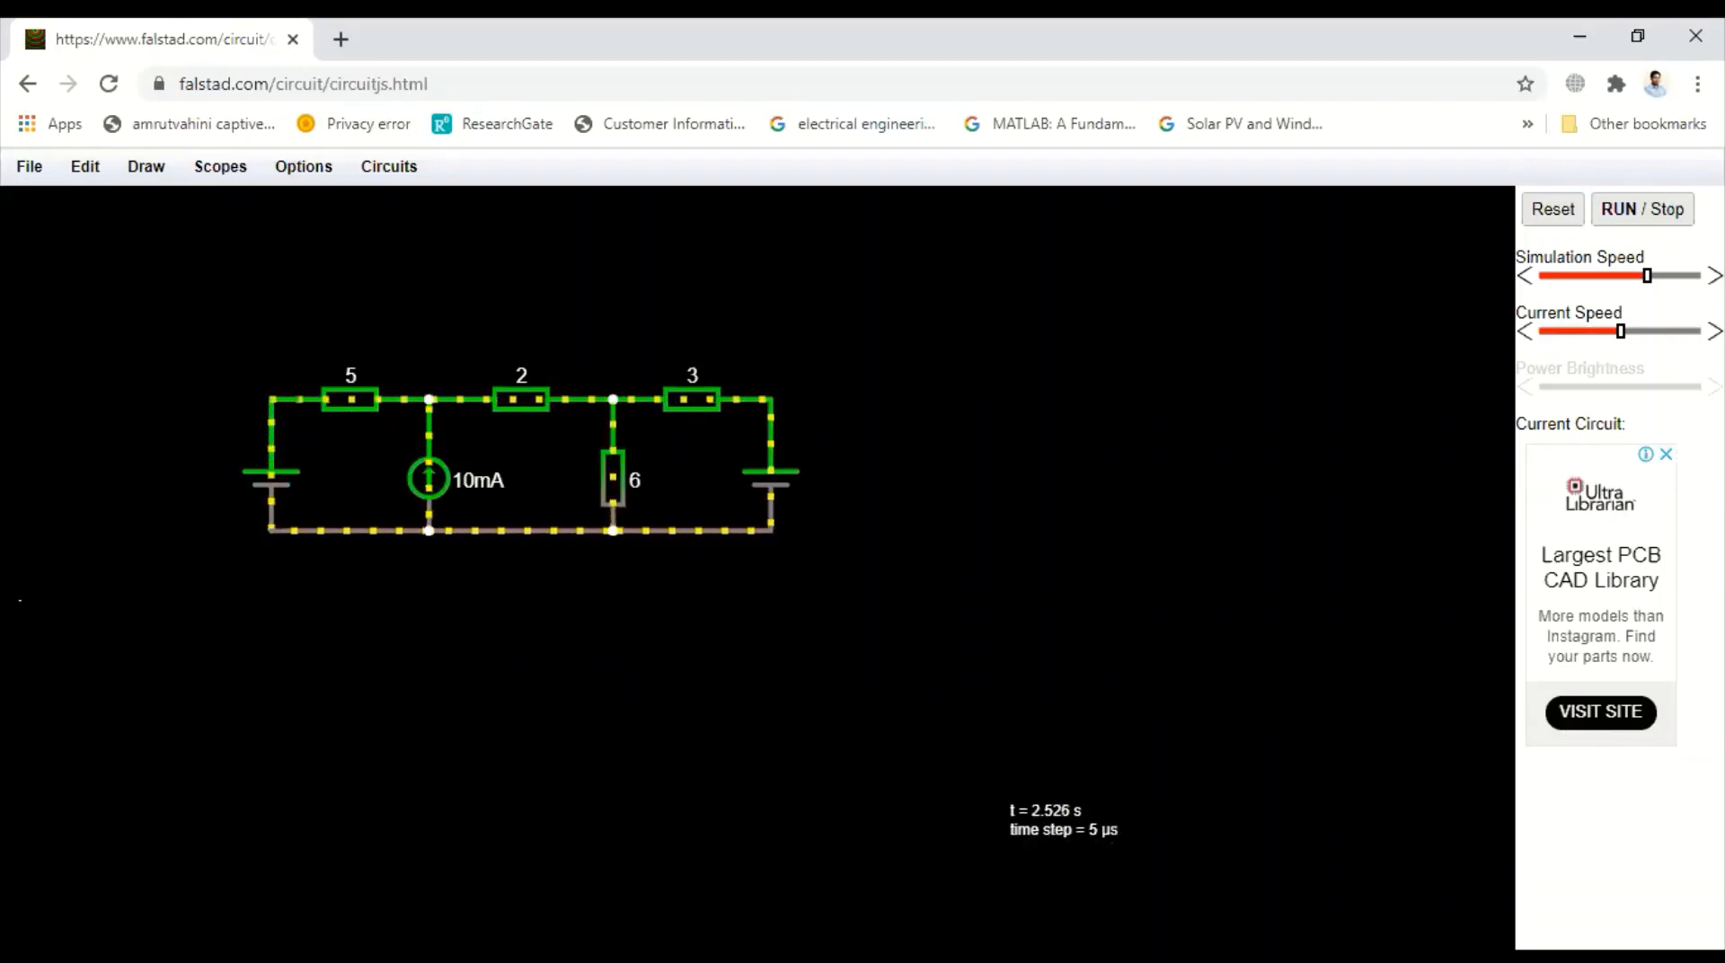
Set the right voltage source's voltage to 50 V
double_click(790, 483)
left_click(780, 479)
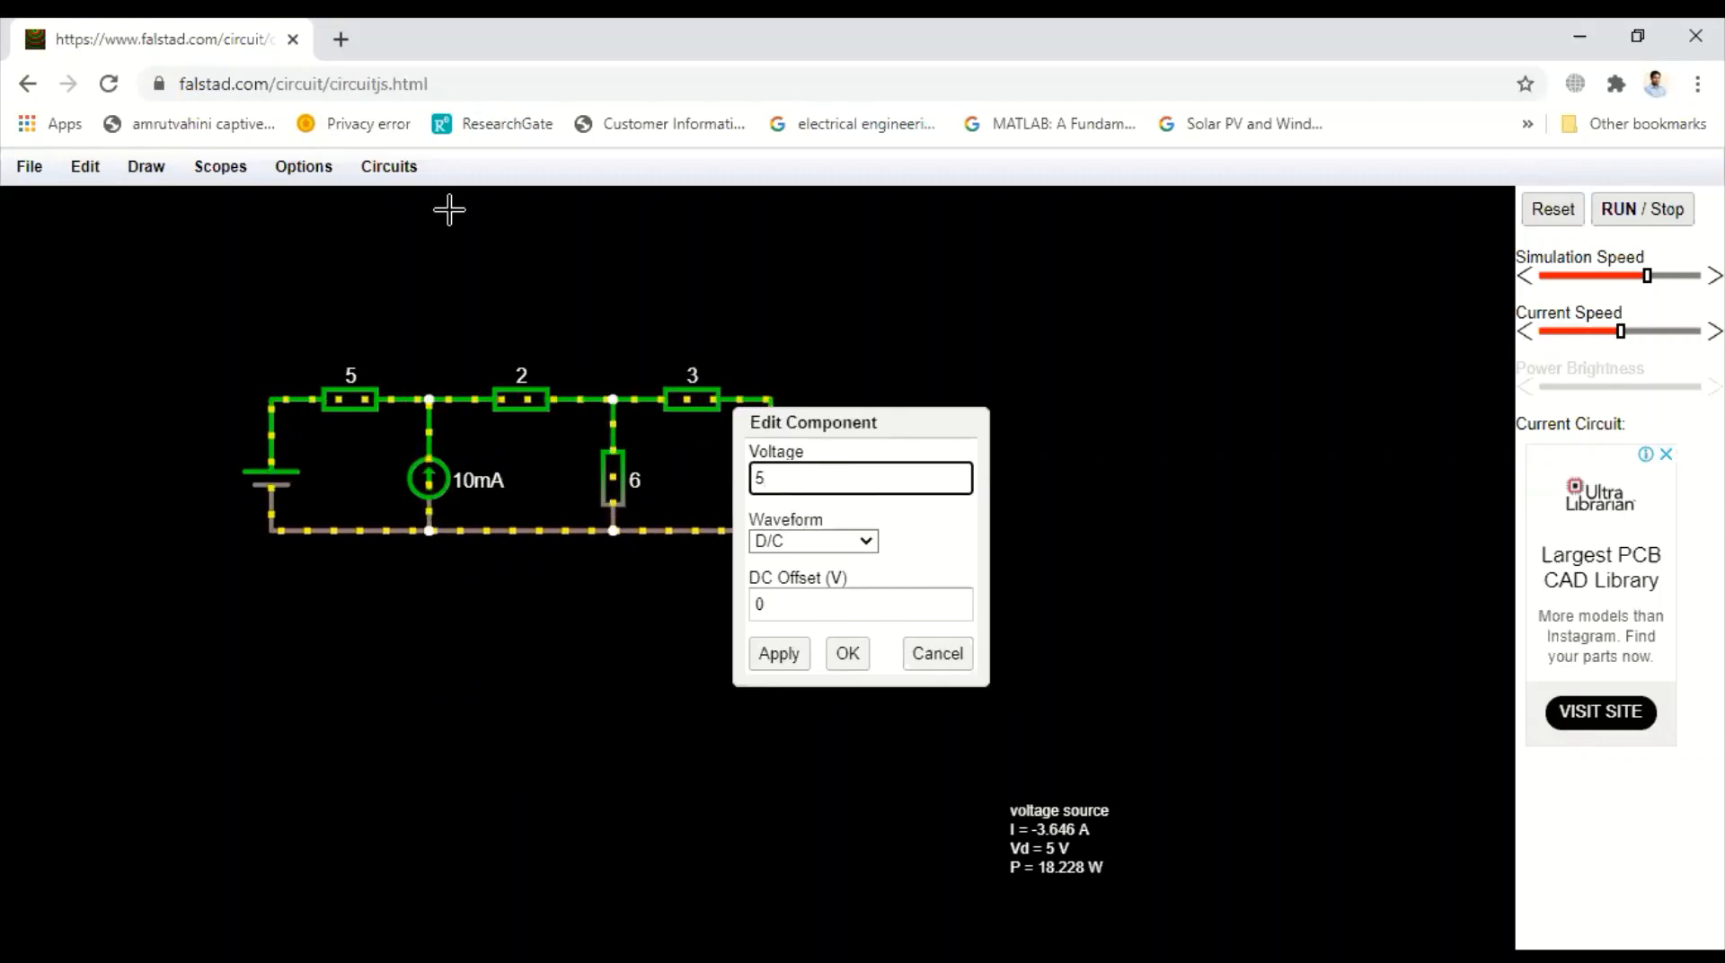
type("0")
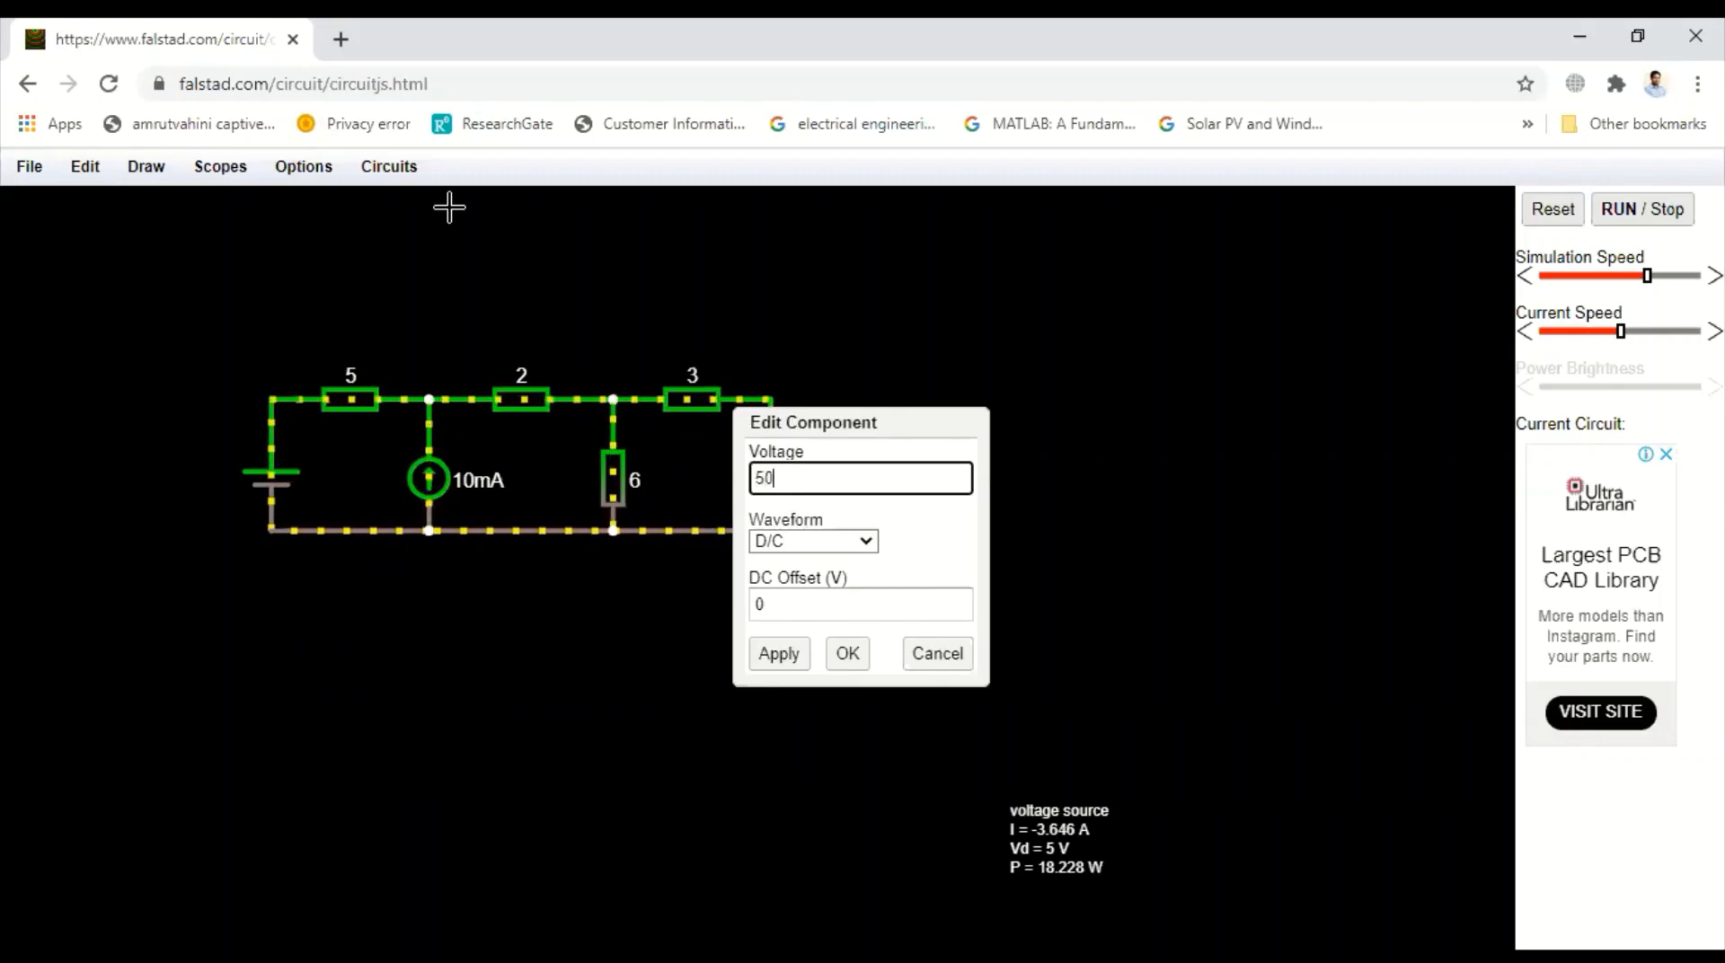
left_click(765, 667)
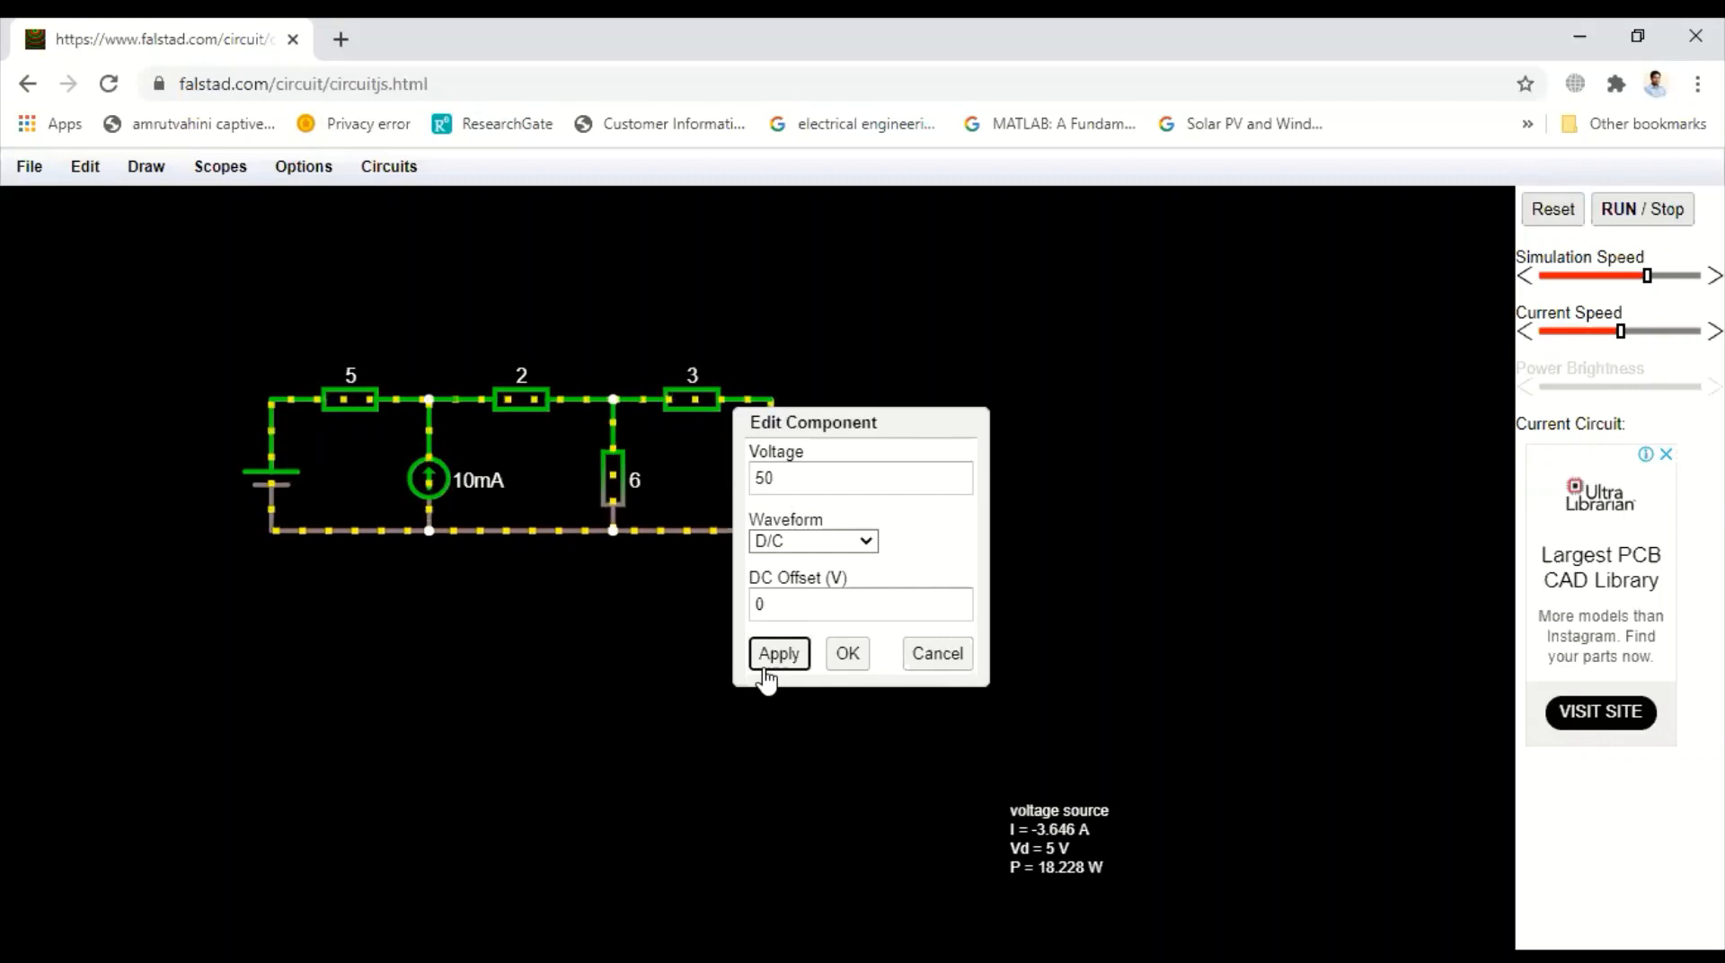
left_click(847, 656)
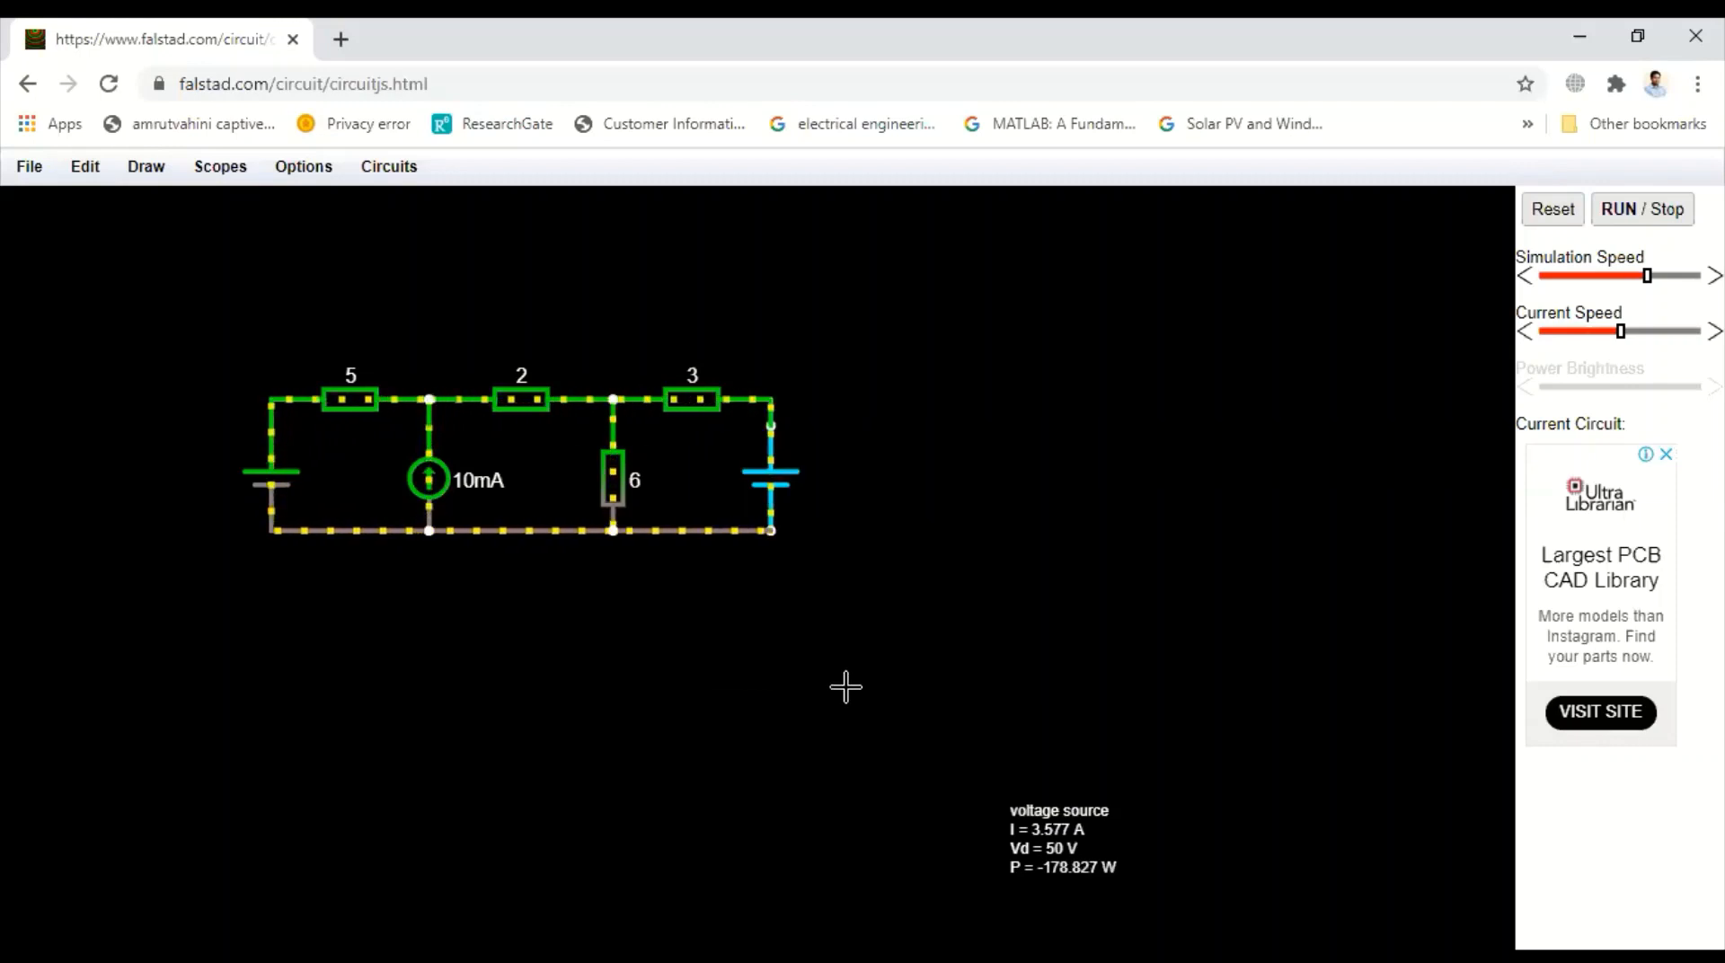
Pause the simulation, set the current source to 5 A, and resume running the simulation
left_click(1628, 216)
double_click(422, 482)
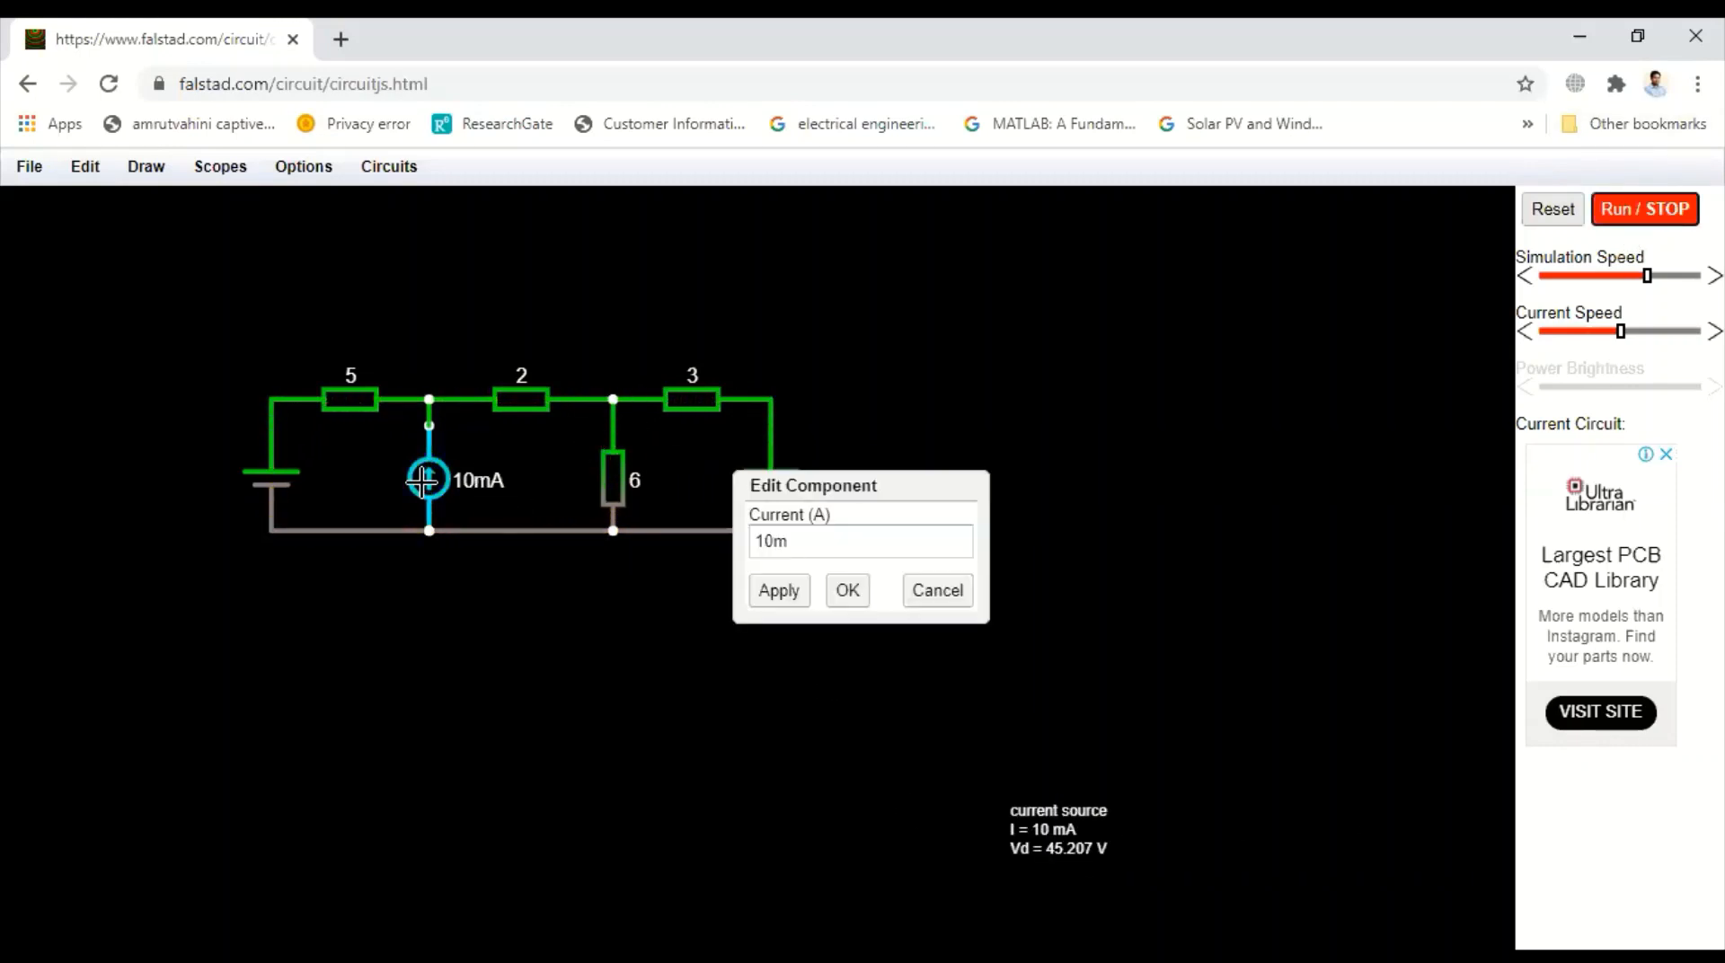
left_click(806, 543)
key("BackSpace")
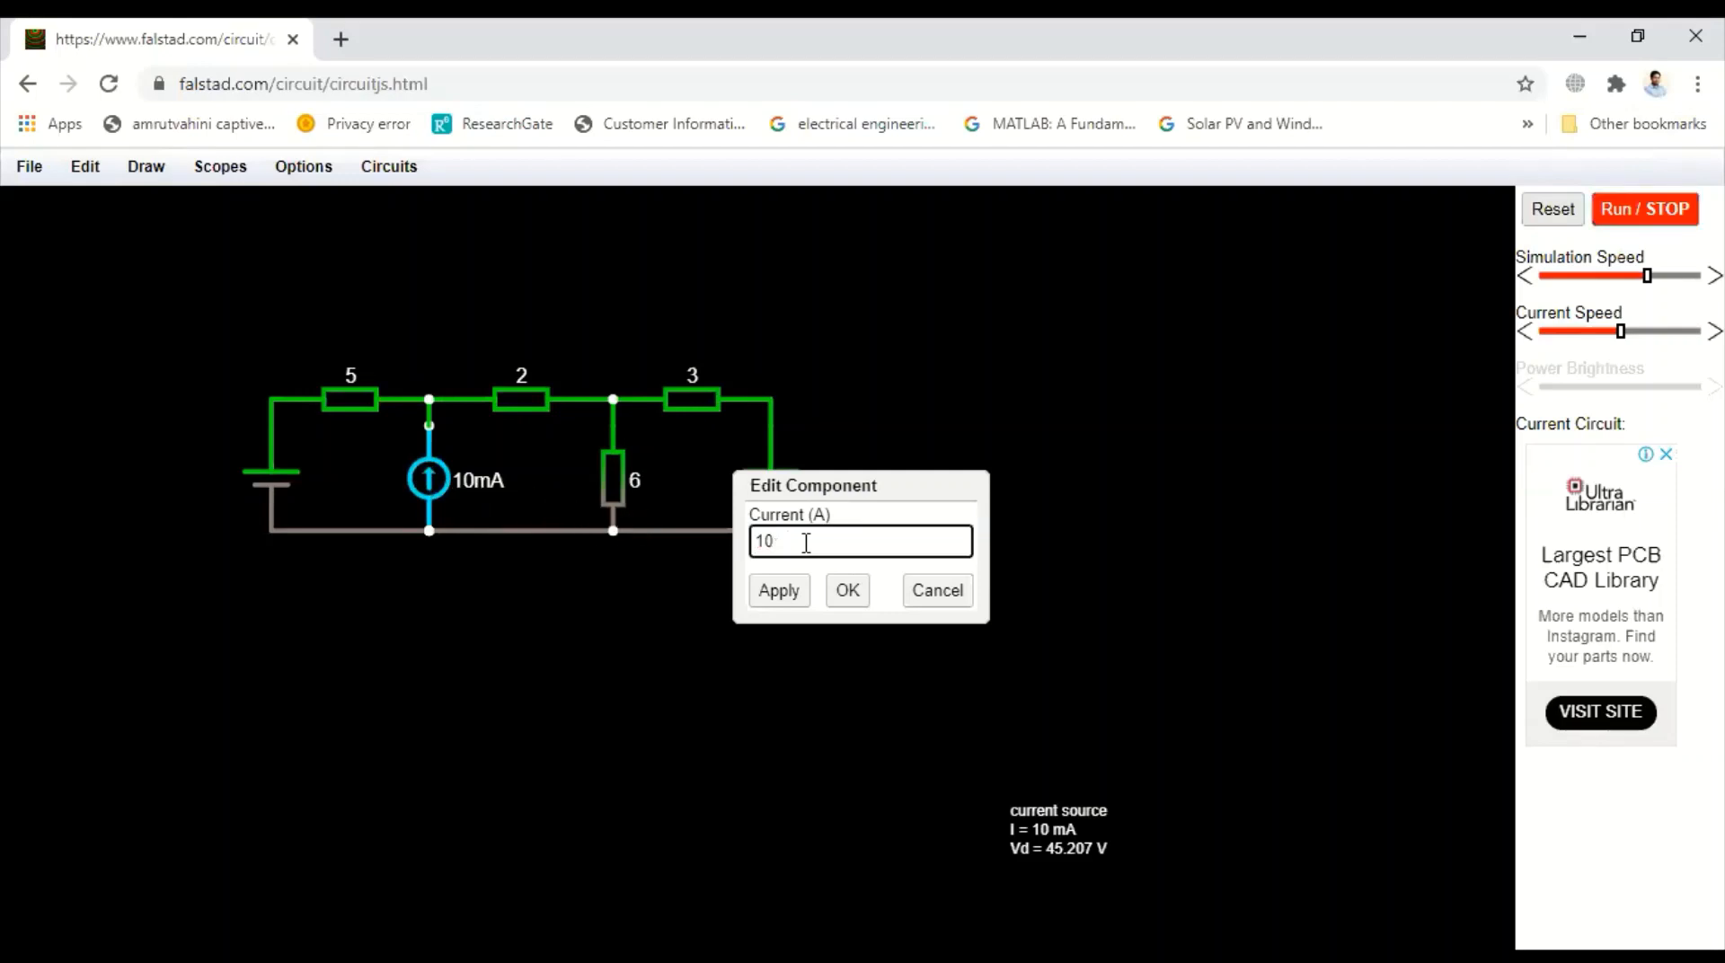
type("5")
left_click(775, 592)
left_click(856, 591)
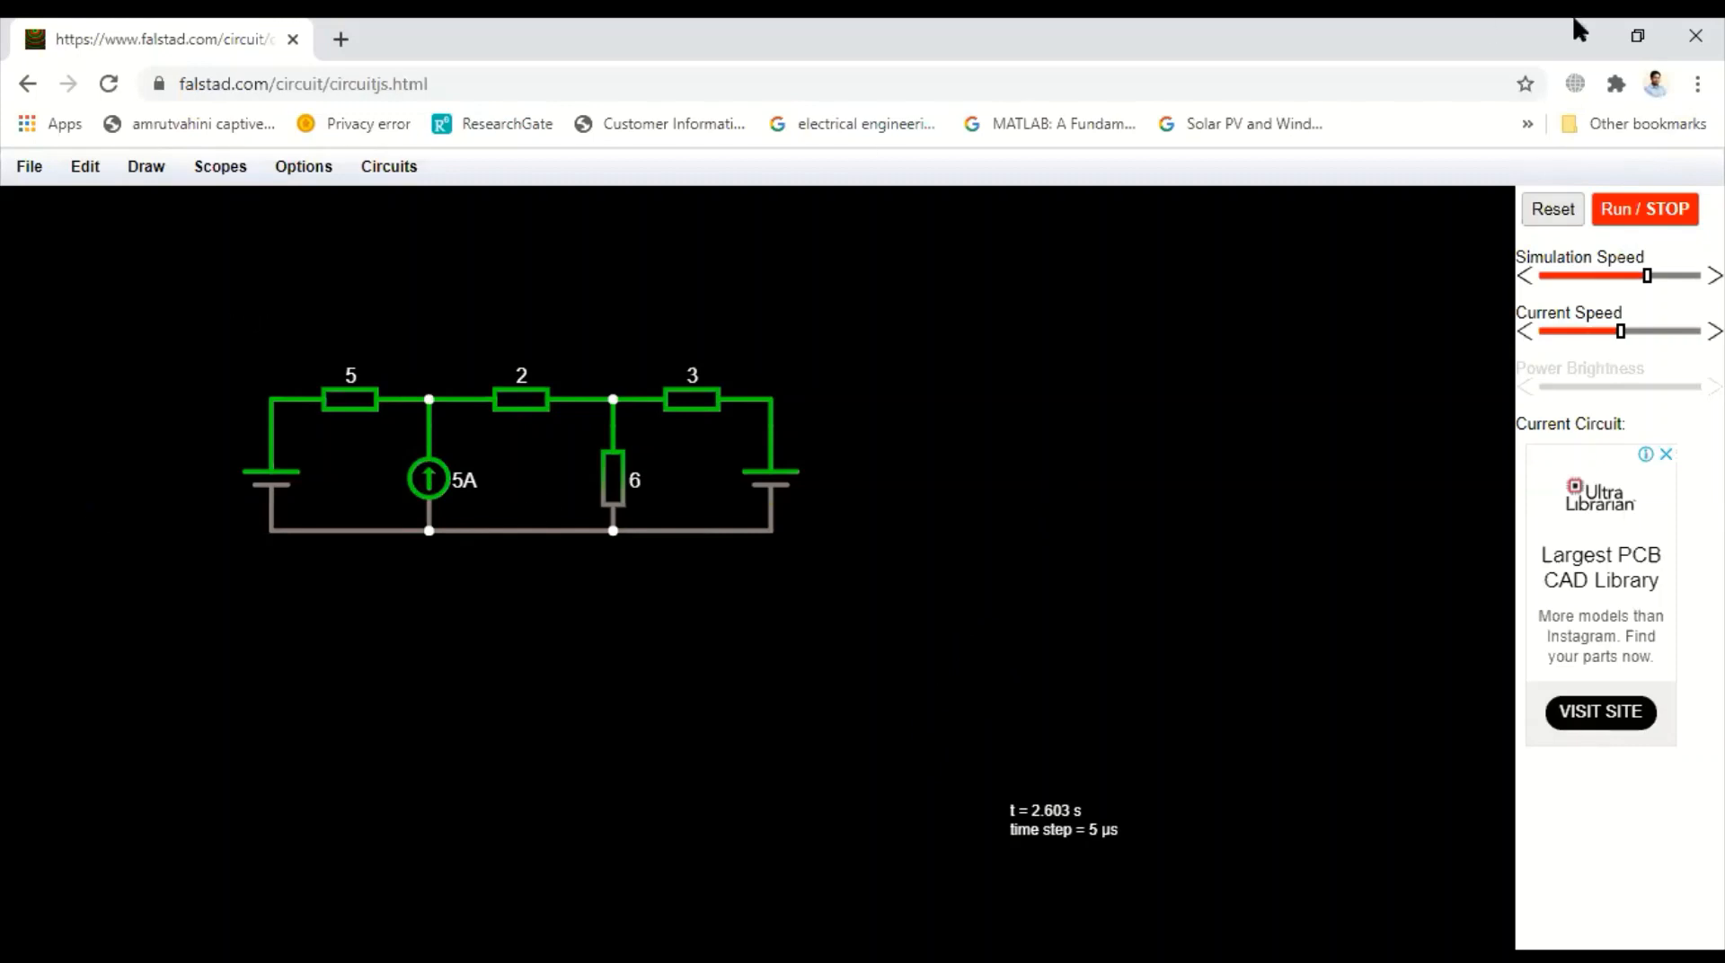
left_click(1637, 216)
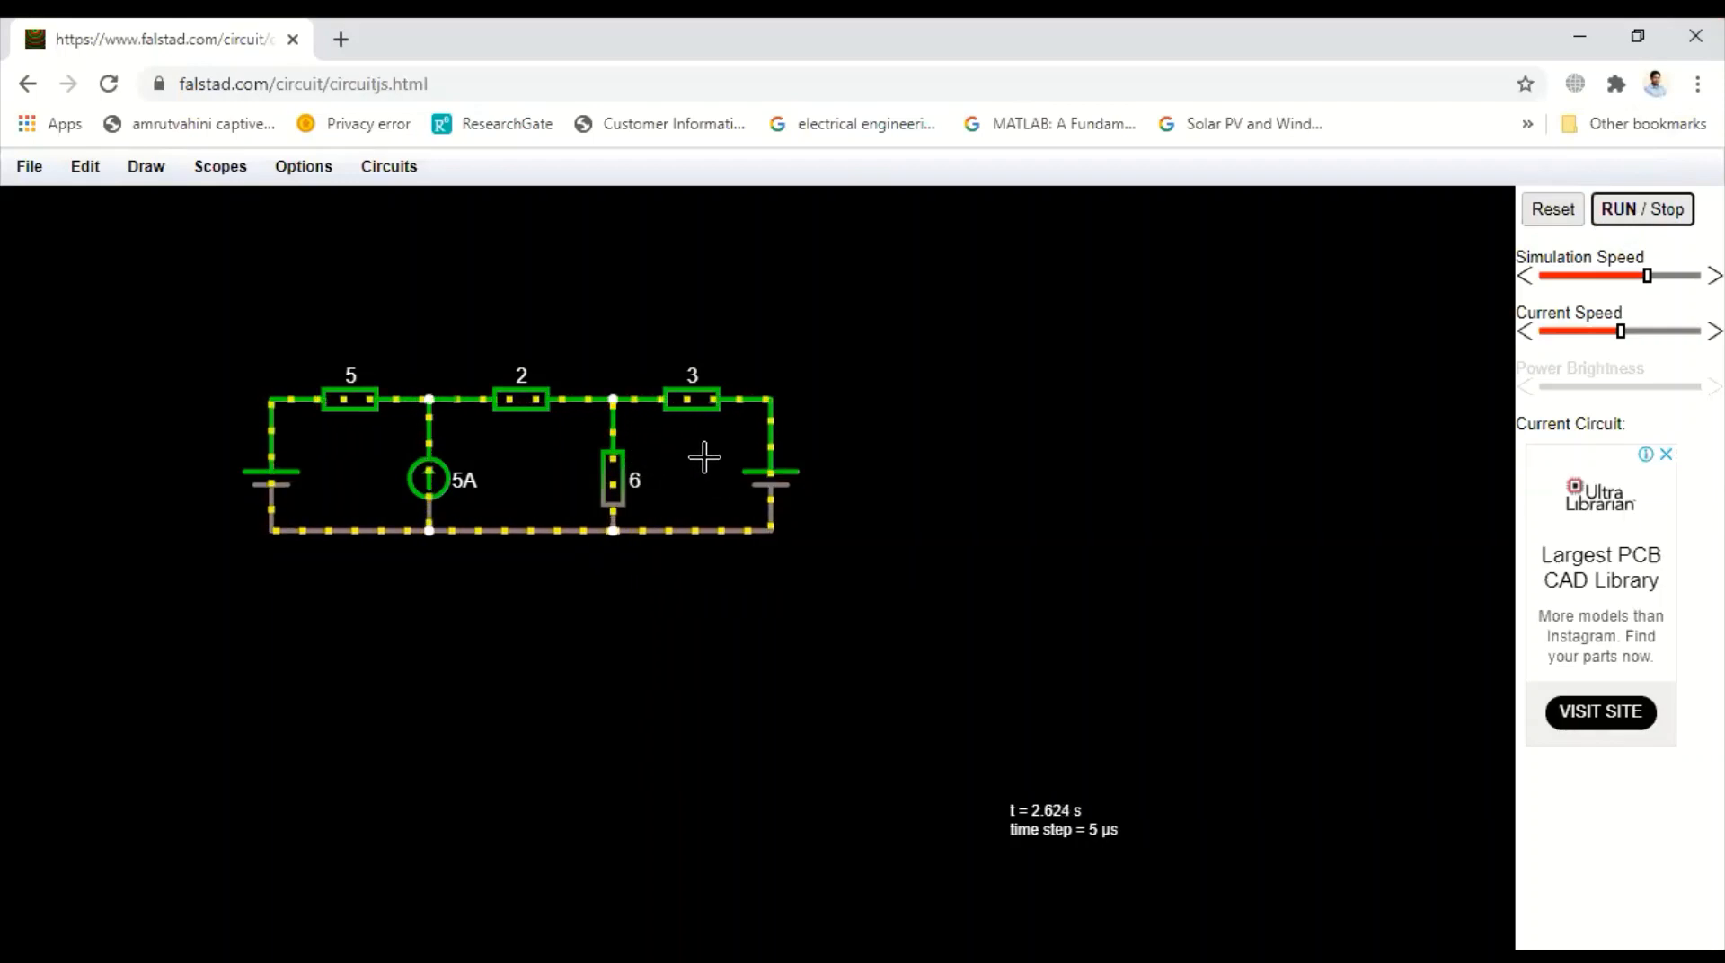
Switch to the PDF notes and review the worked solution for the current through branch ab, then return to the simulator
mouse_move(704, 397)
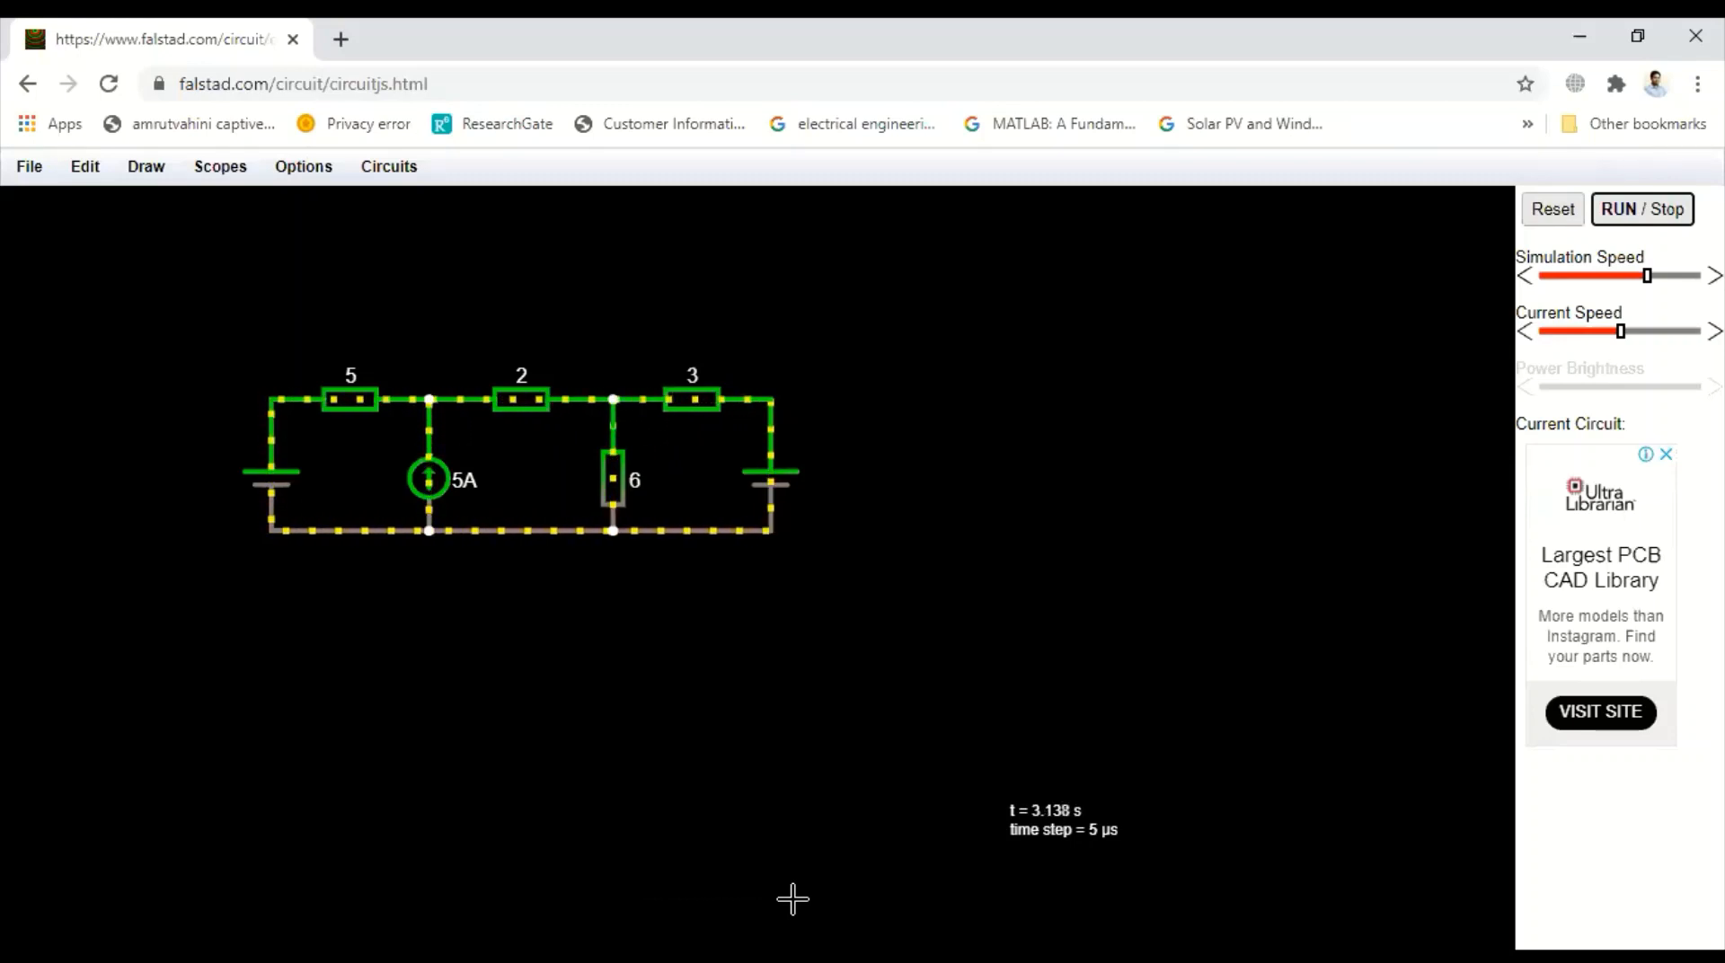
key("alt+Tab")
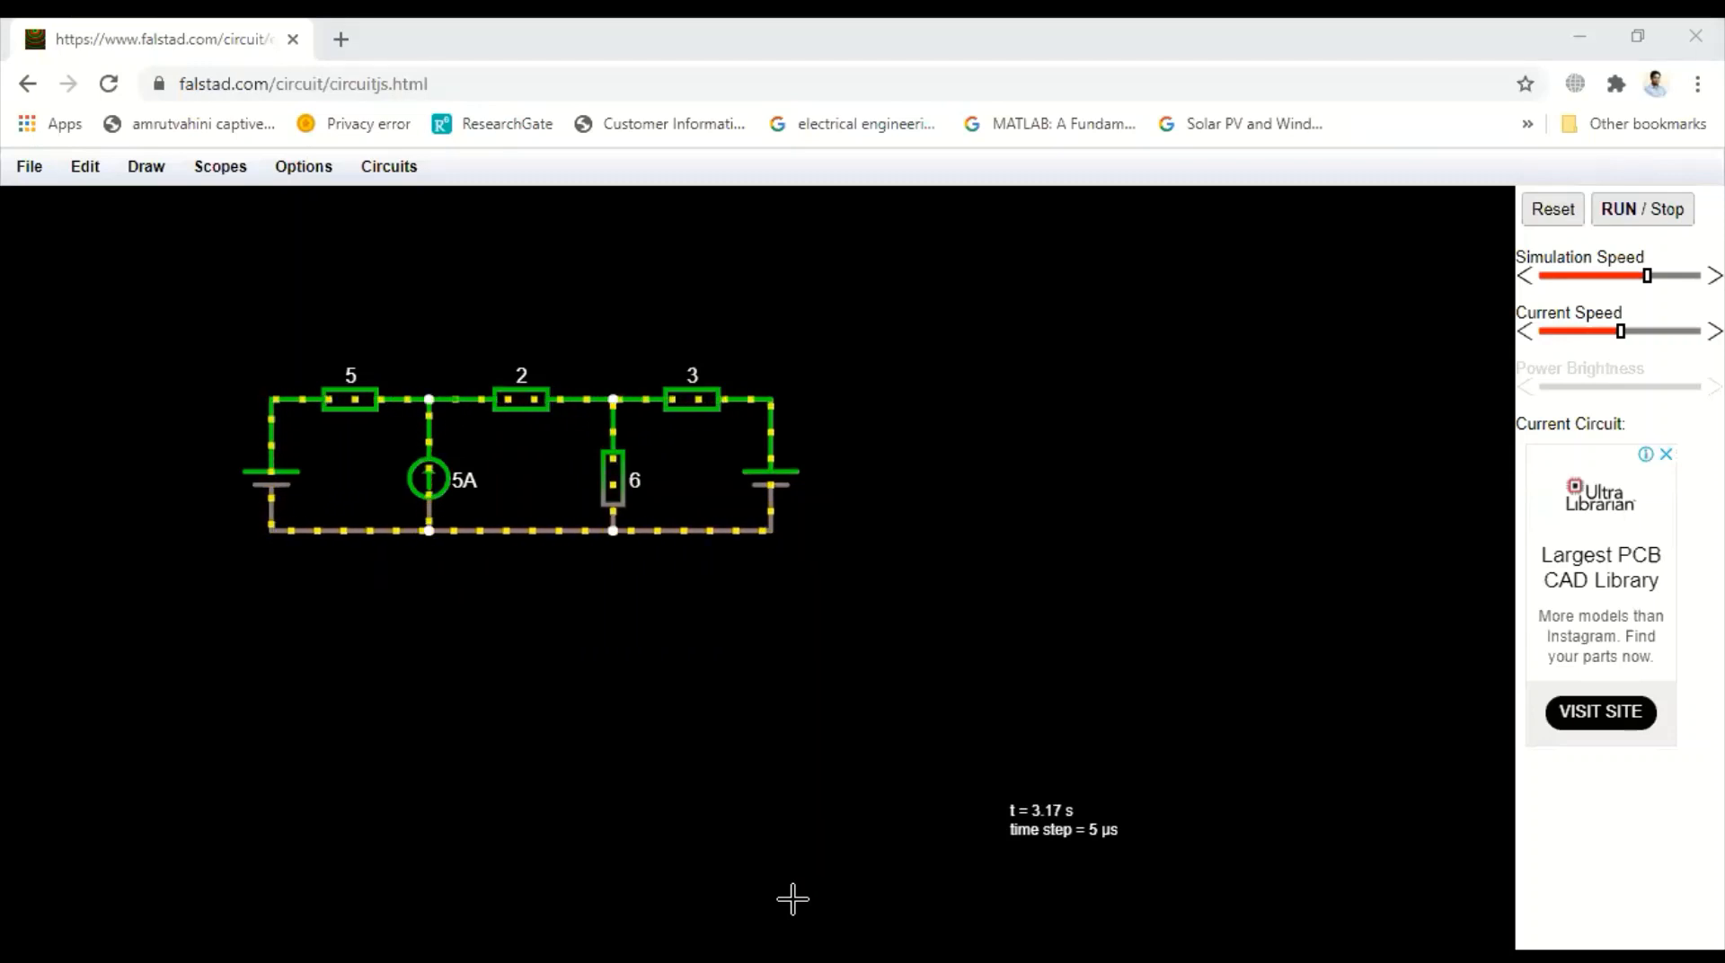
key("alt+Tab")
scroll(858, 578, "down", 6)
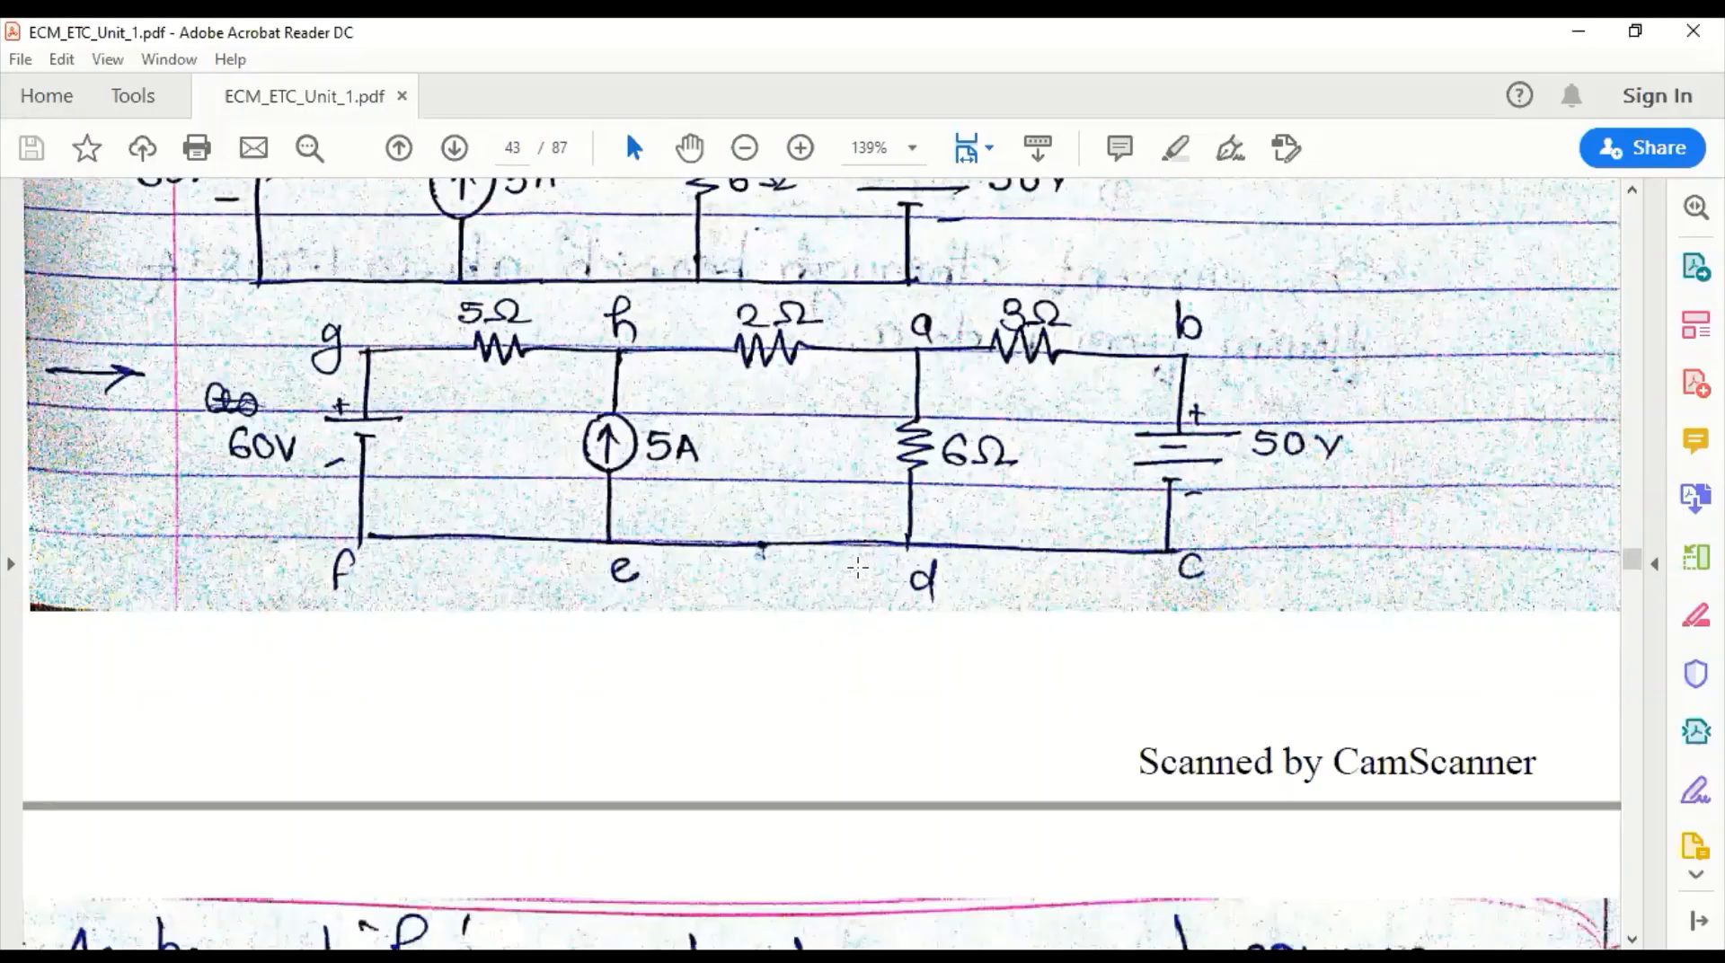
scroll(853, 575, "down", 10)
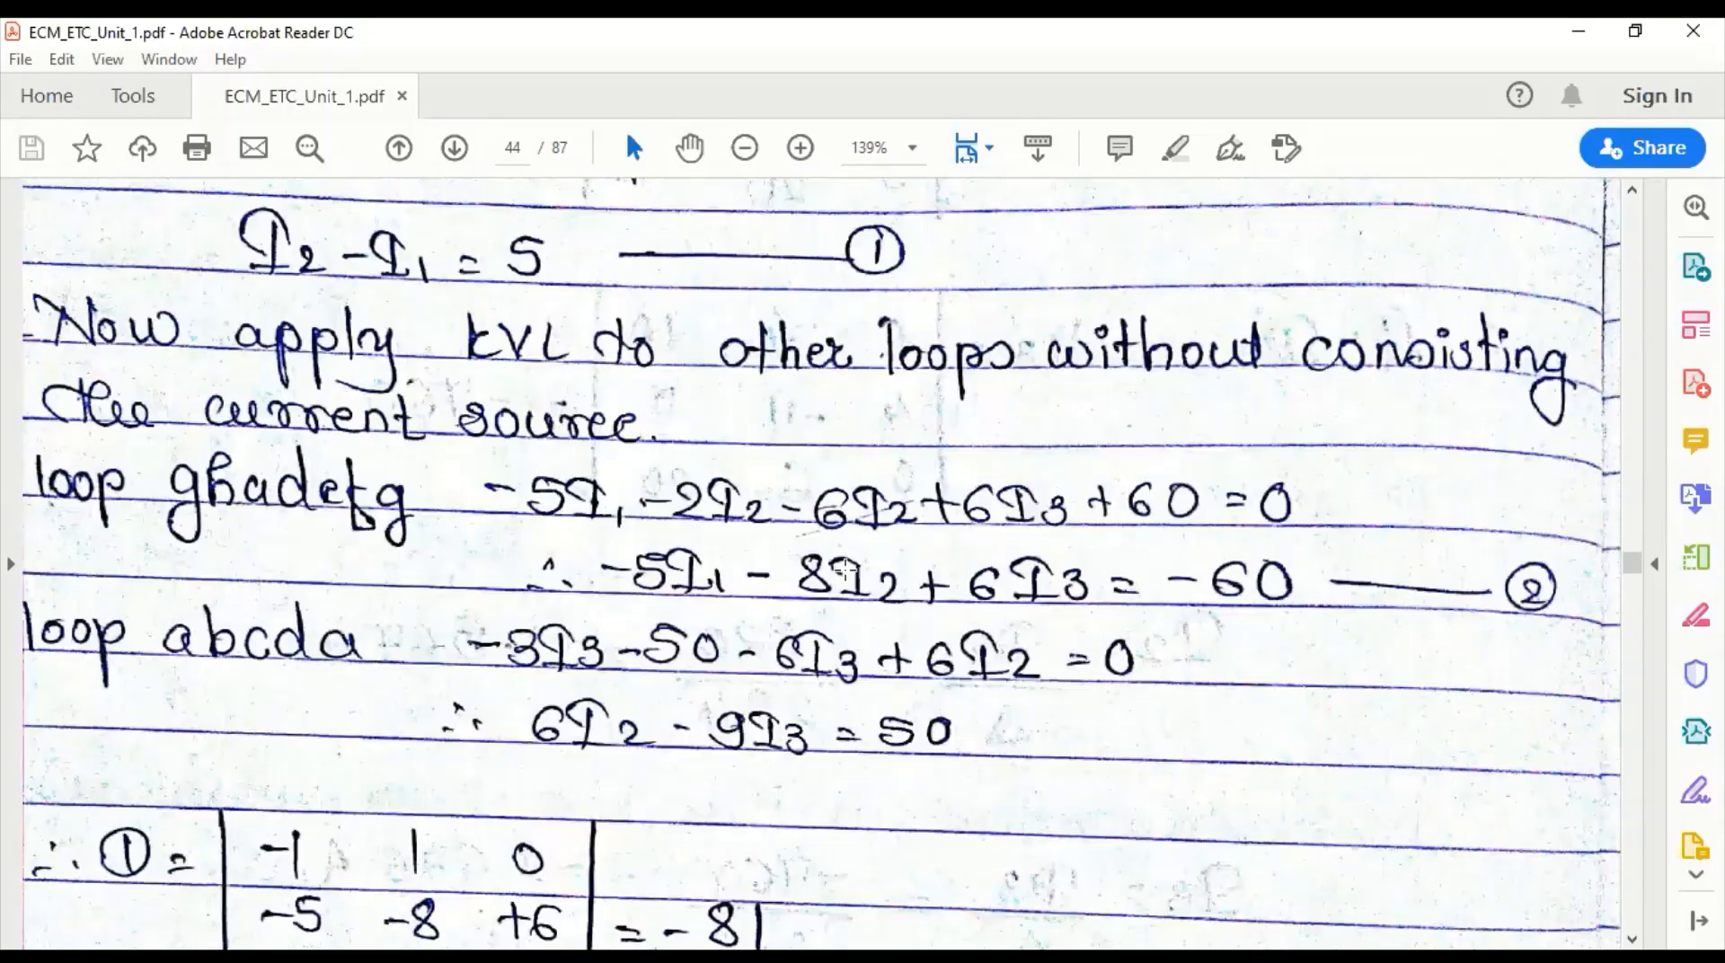
scroll(844, 568, "down", 10)
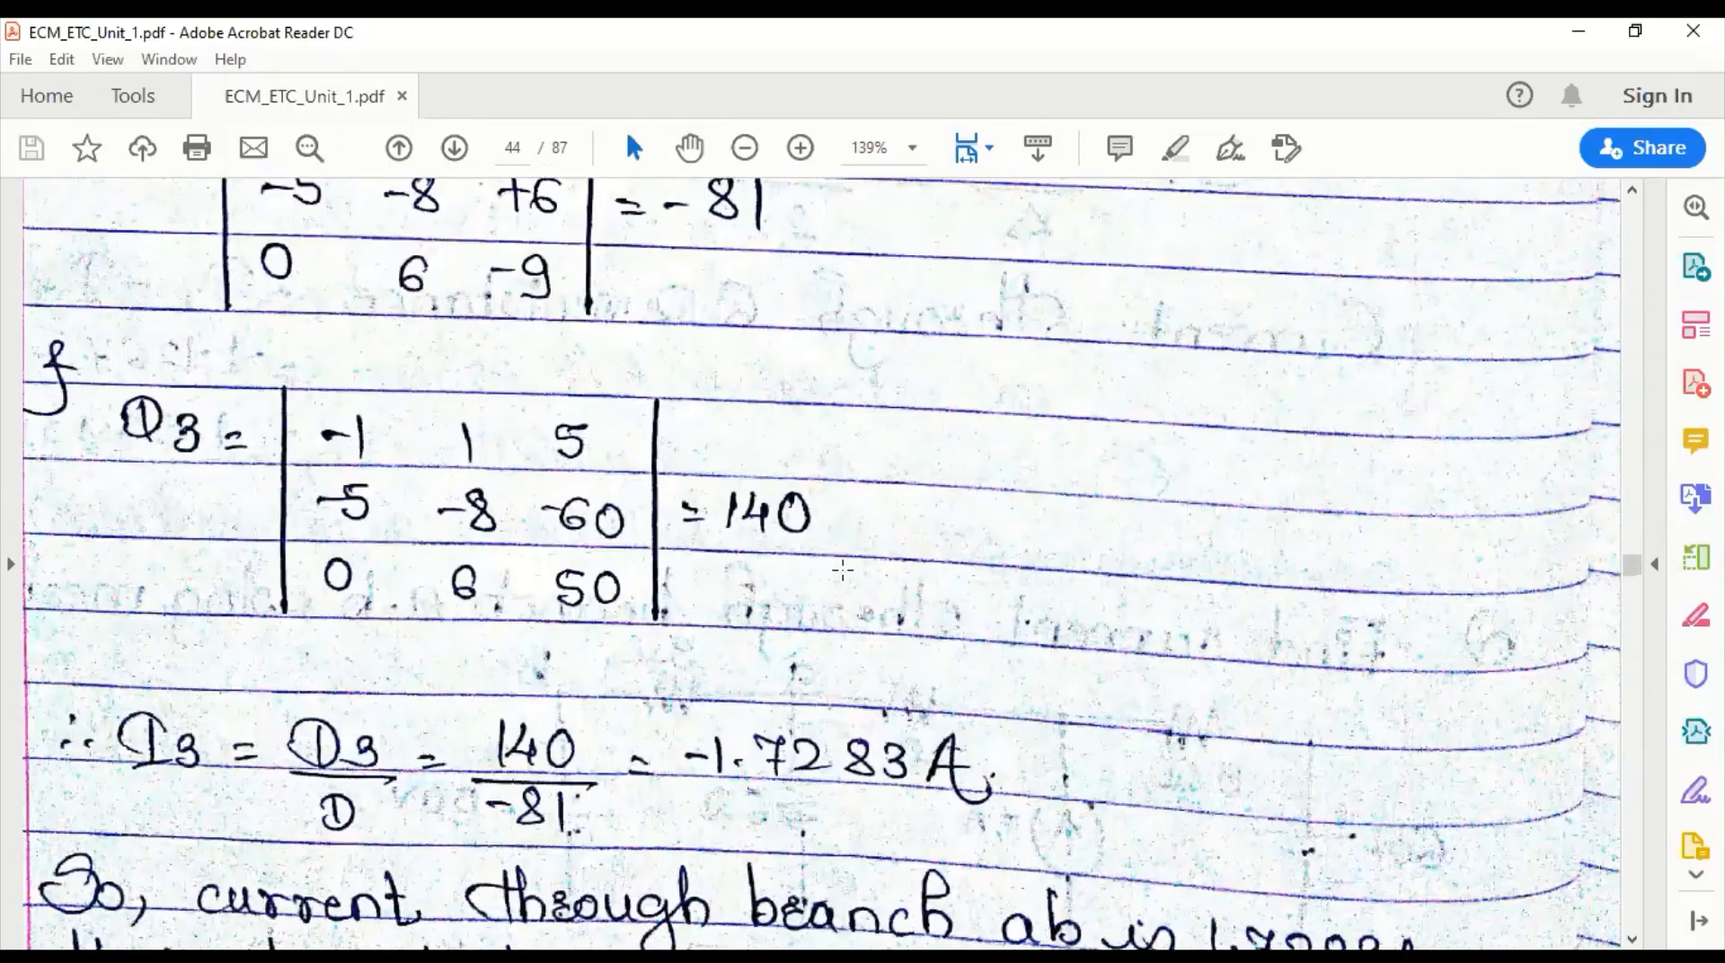
scroll(843, 571, "down", 3)
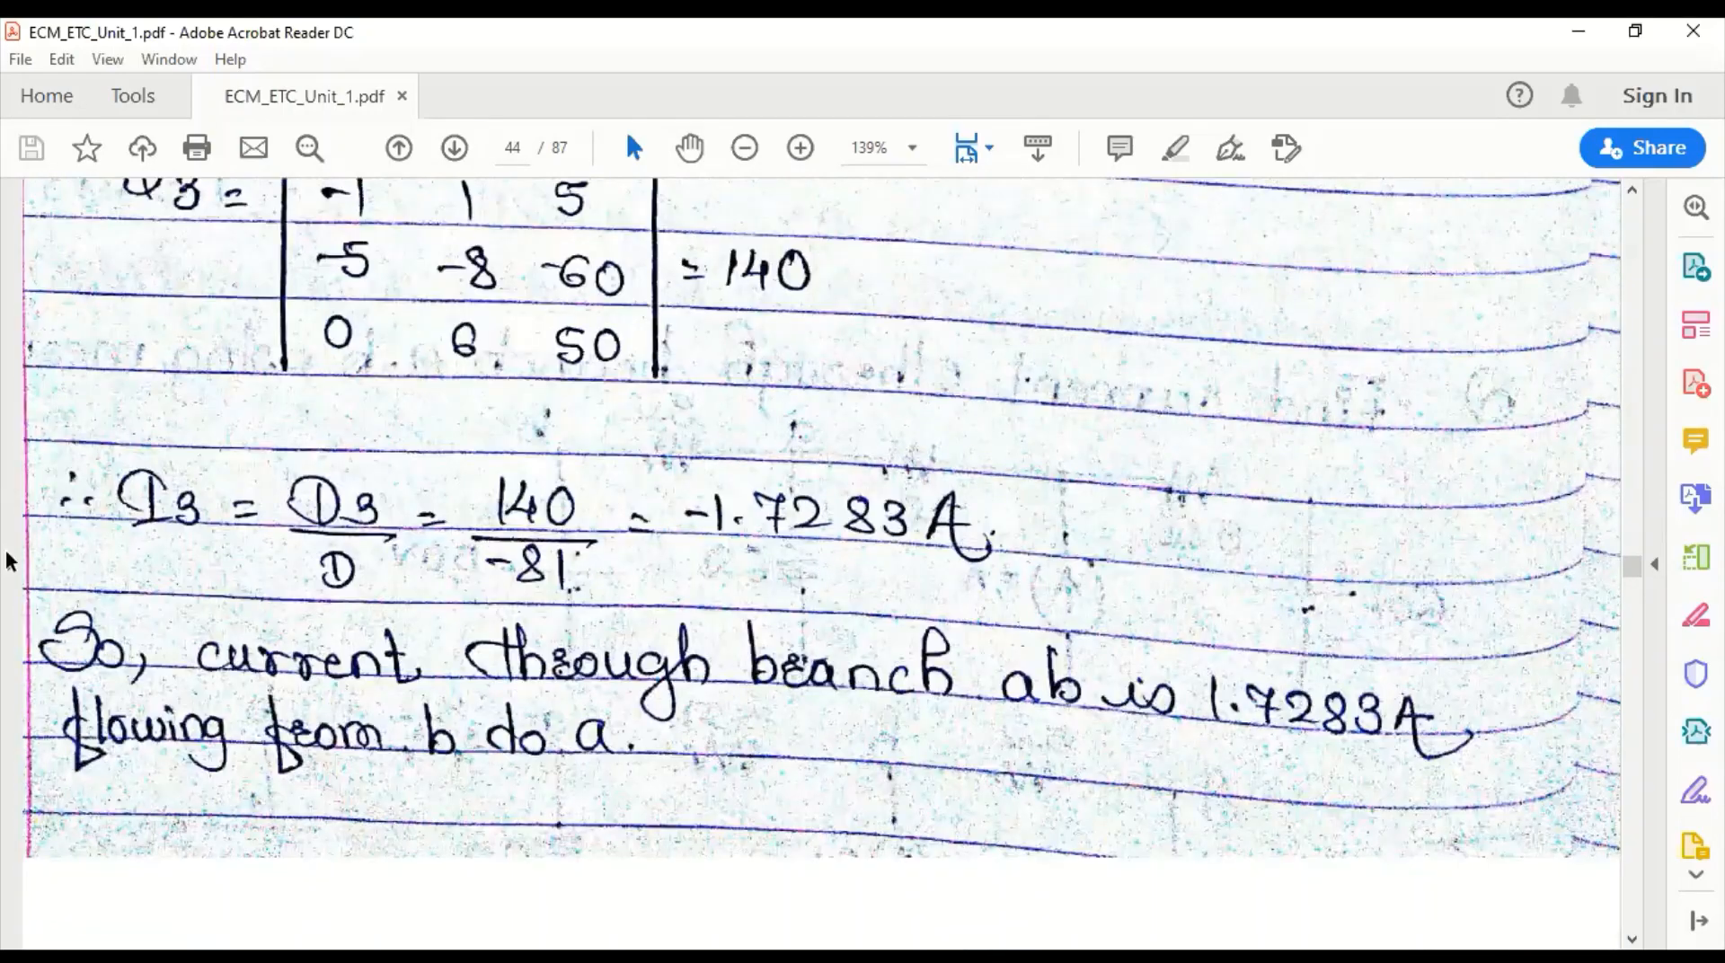
scroll(173, 539, "up", 3)
scroll(173, 539, "down", 2)
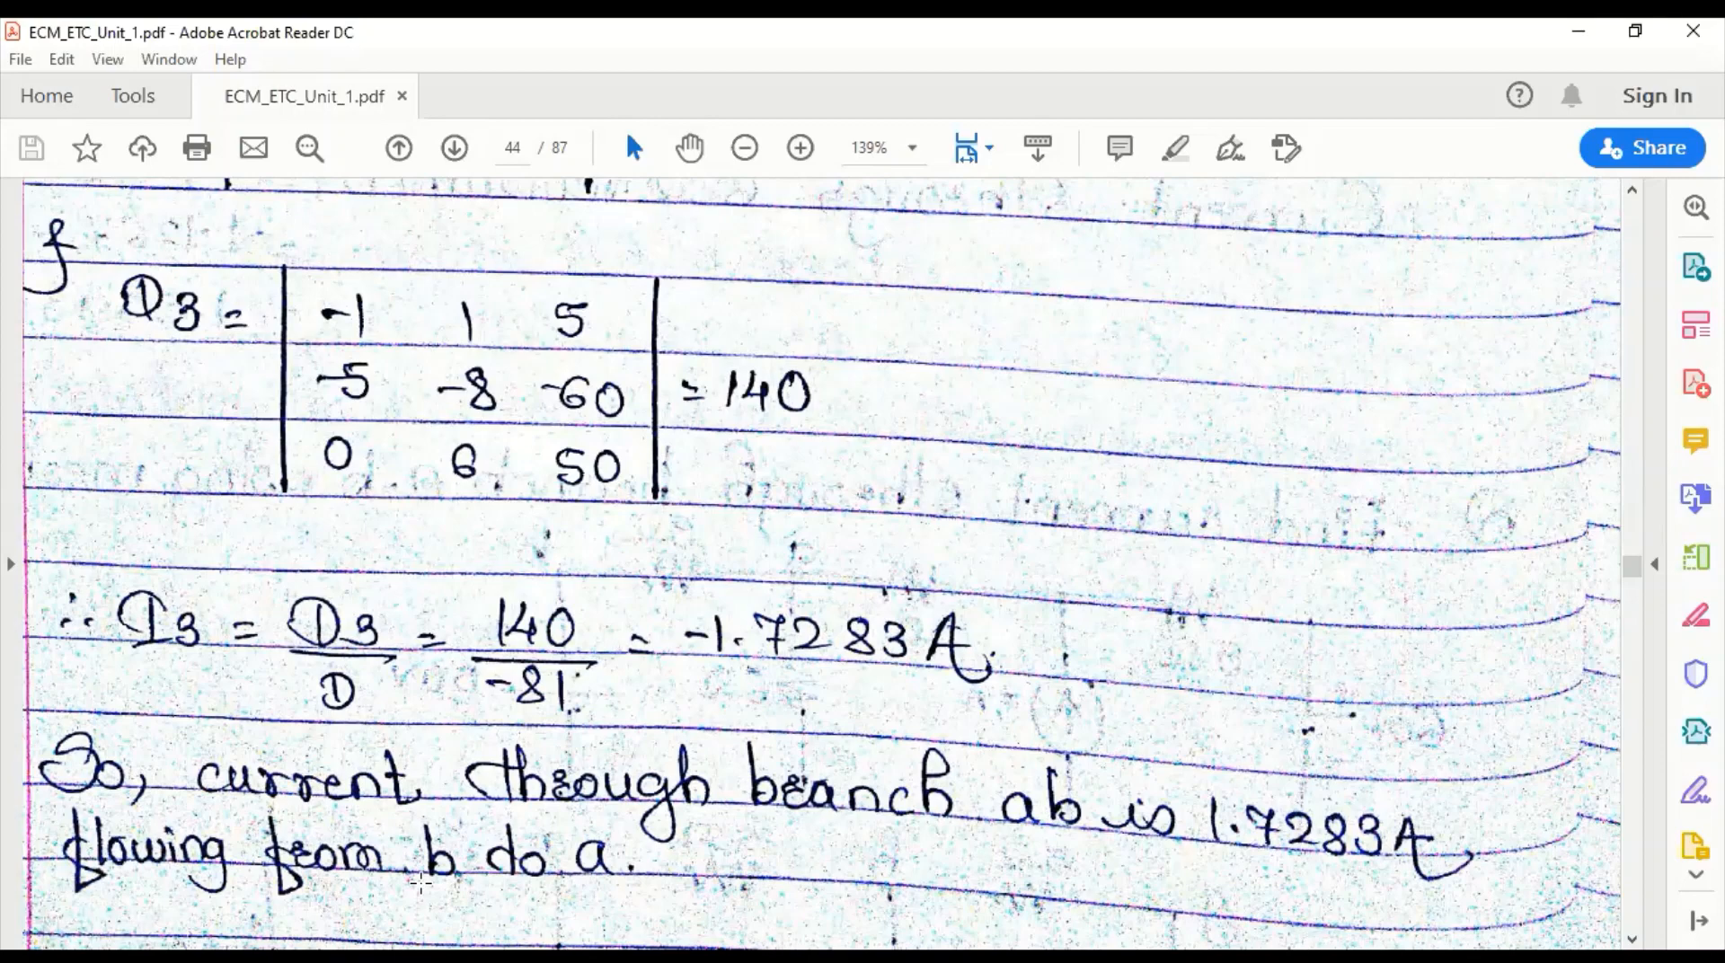
key("alt+Tab")
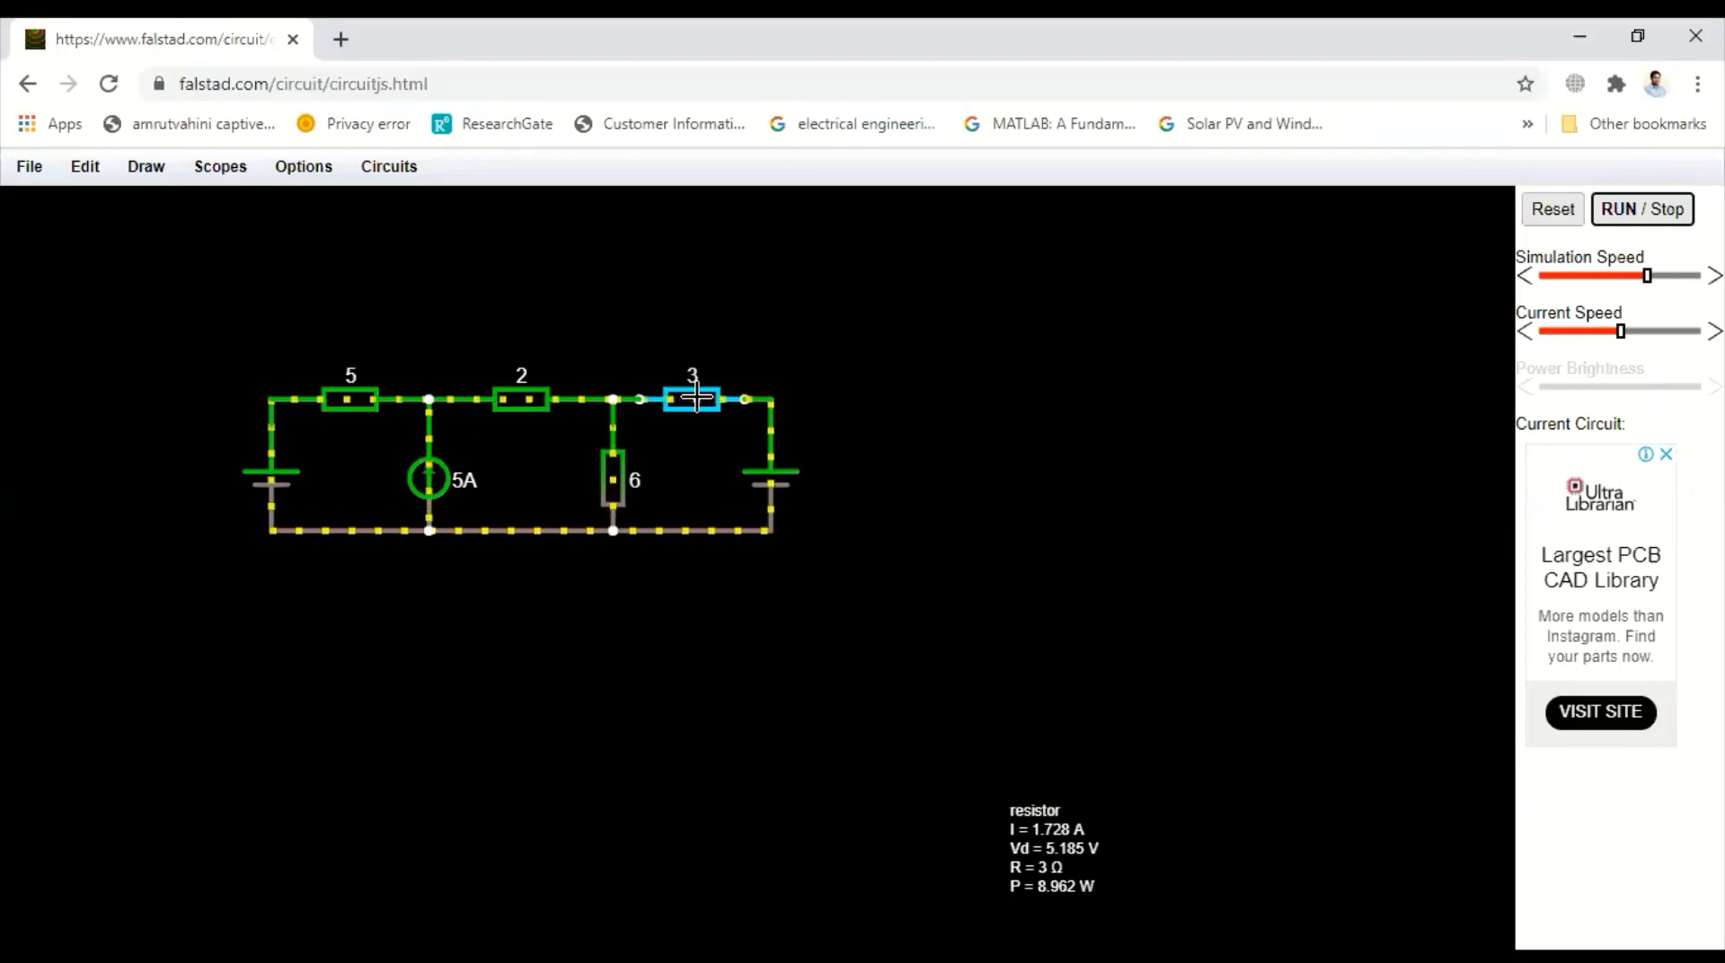
Pause the simulation, replace the wire between node a and the 3 Ω resistor with an ammeter, and resume running
left_click(1633, 214)
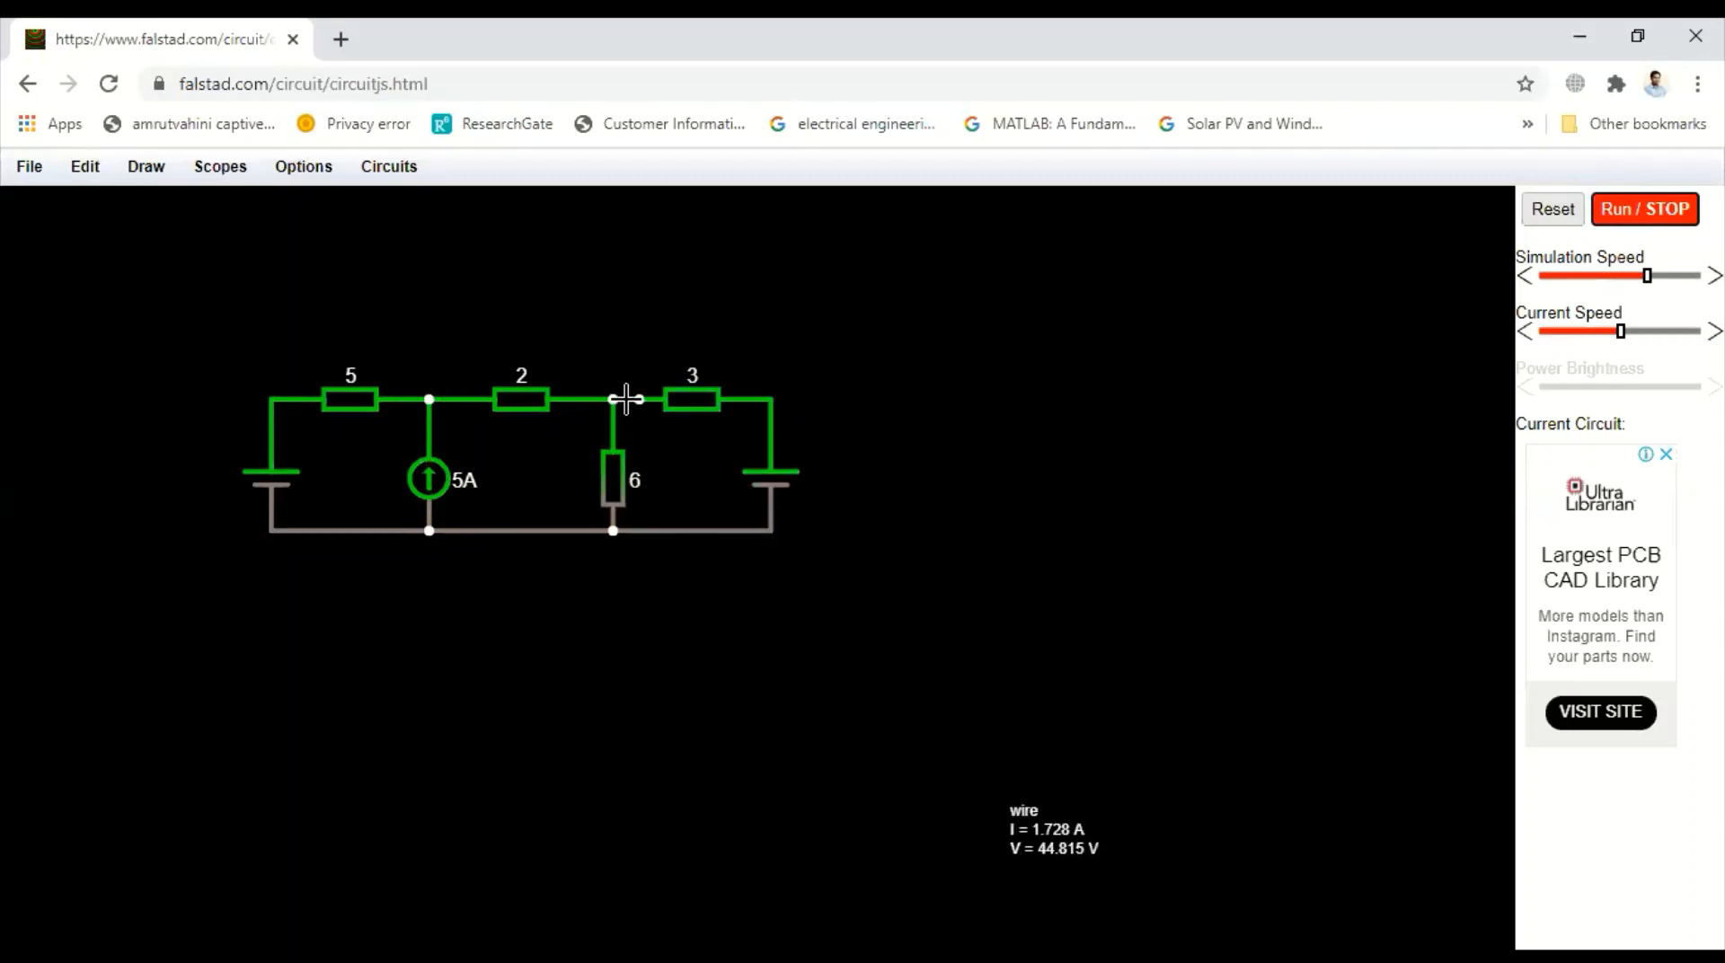
key("Delete")
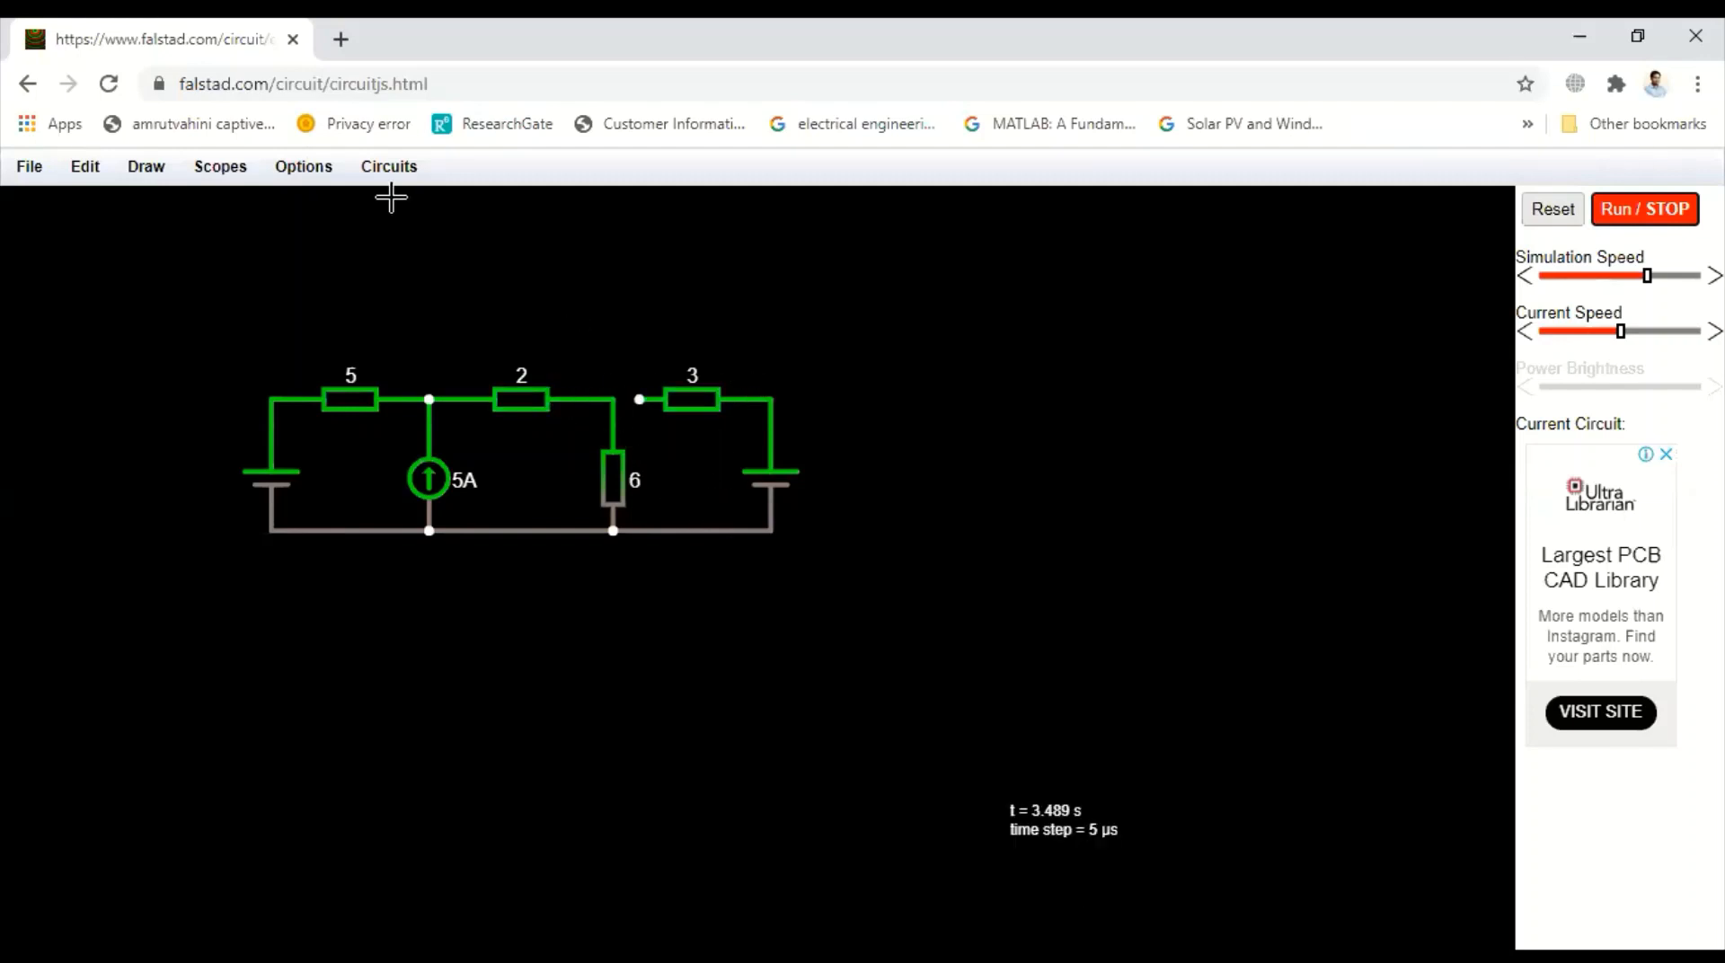
left_click(222, 169)
mouse_move(160, 173)
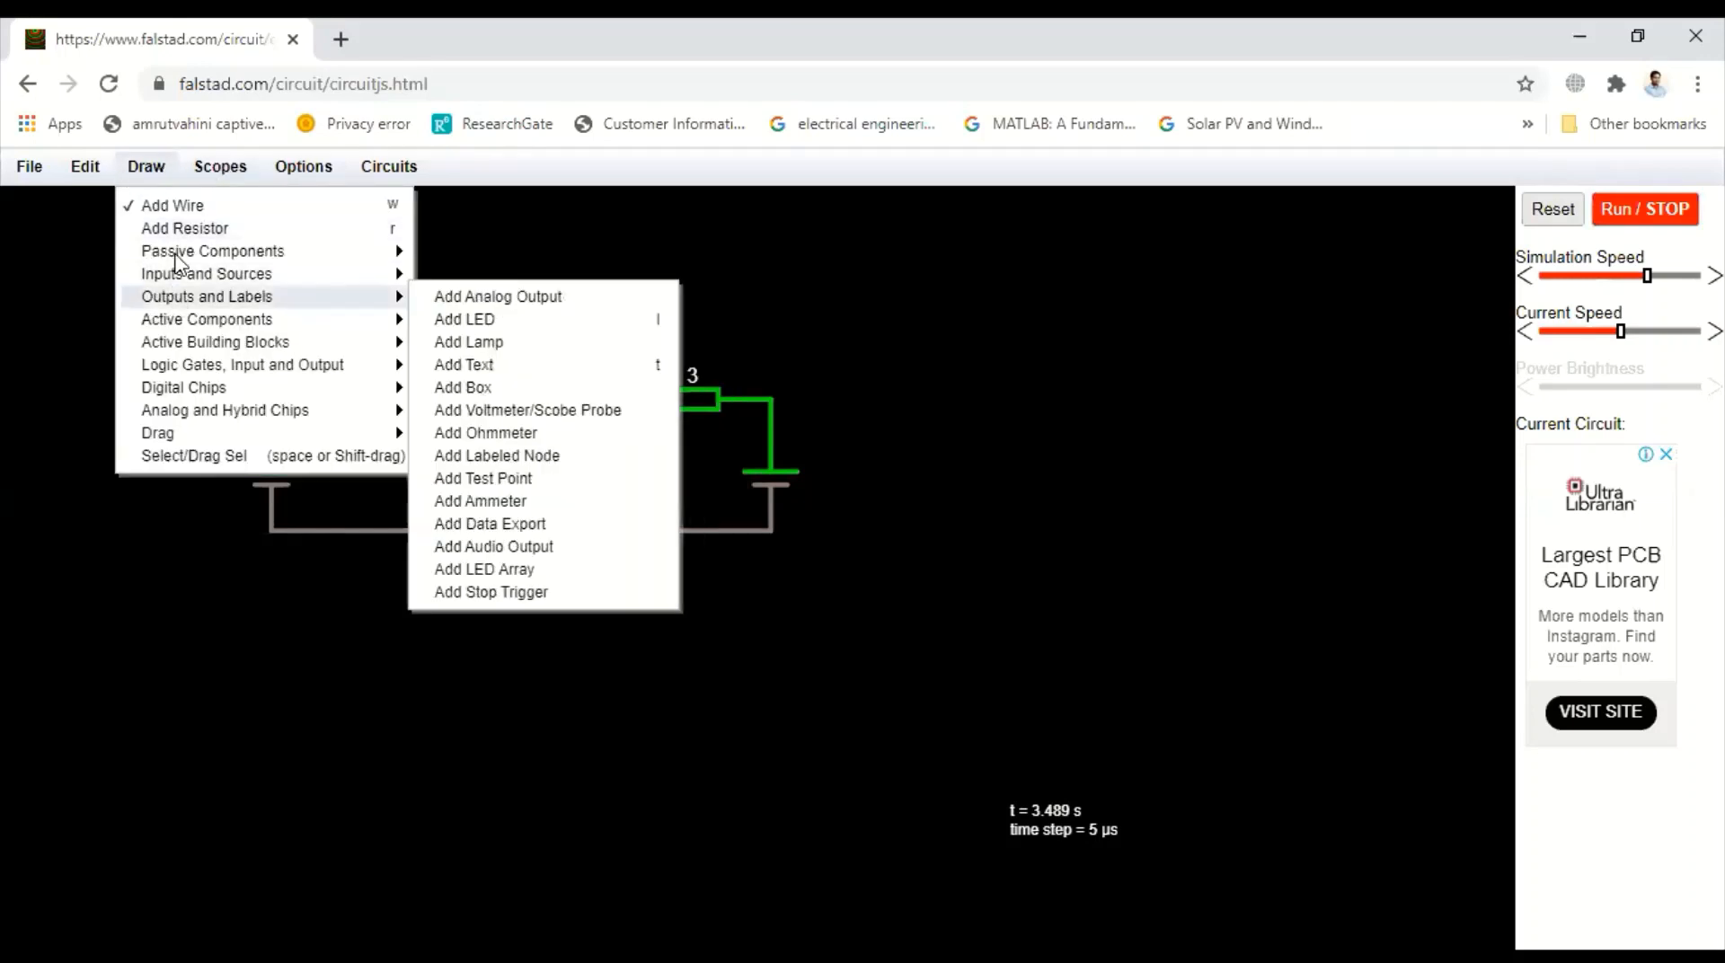
mouse_move(179, 276)
mouse_move(400, 320)
left_click(494, 497)
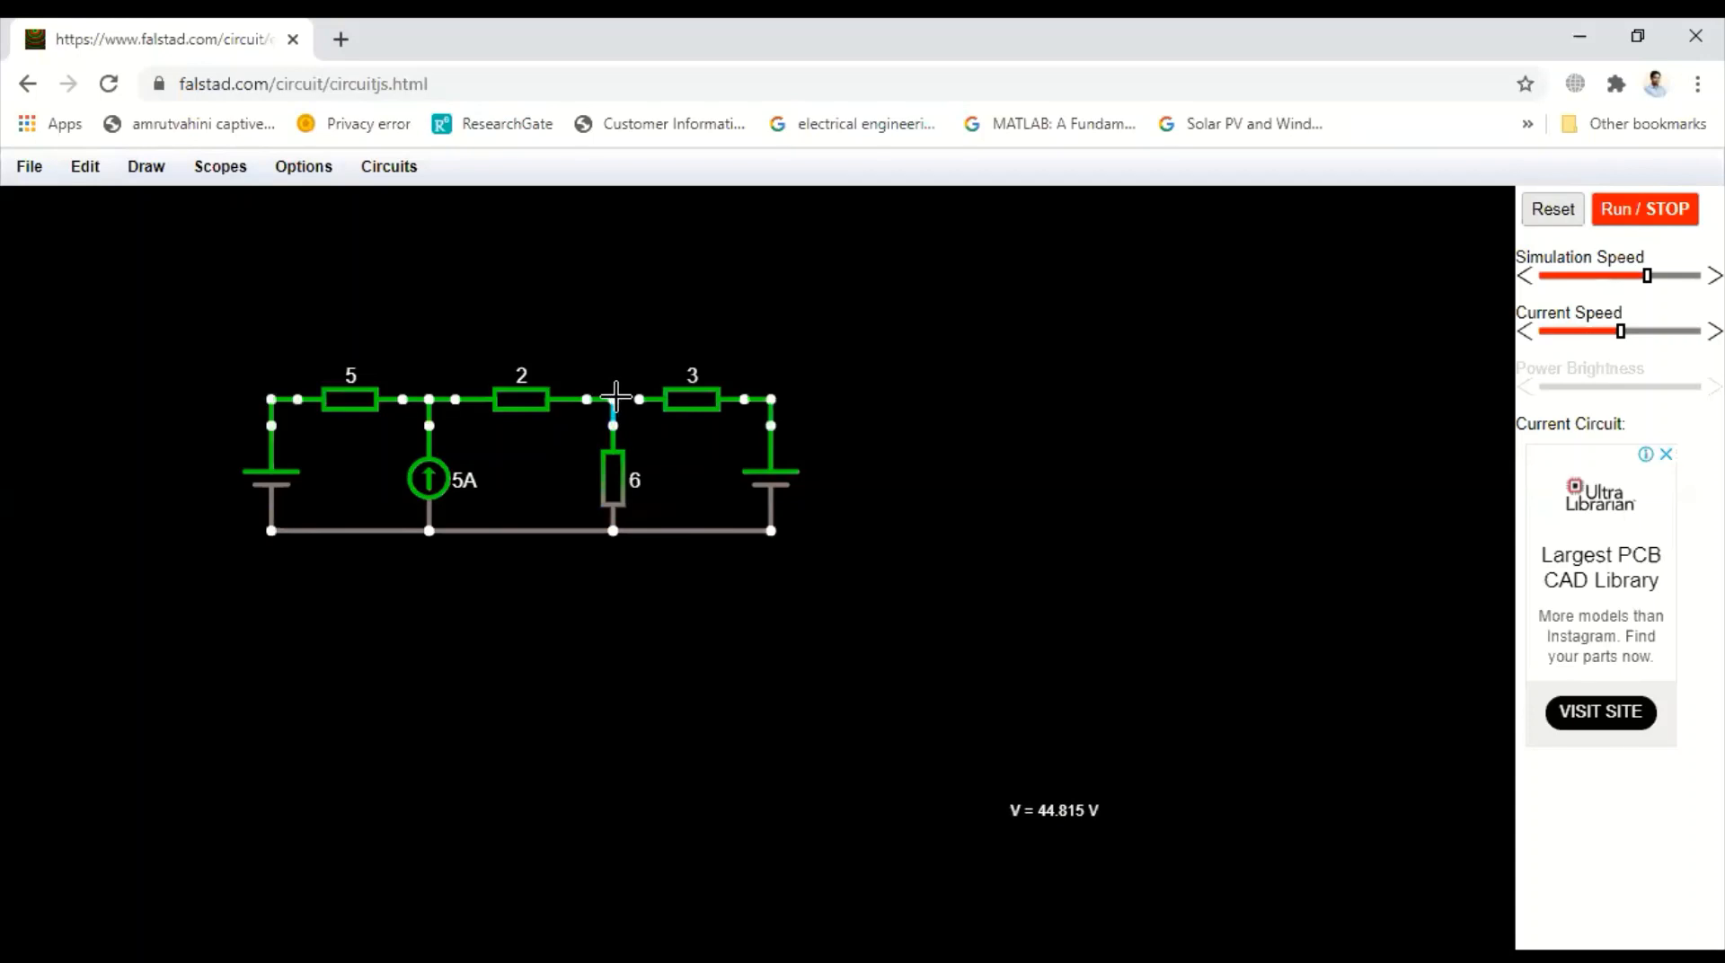
left_click_drag(613, 399, 640, 398)
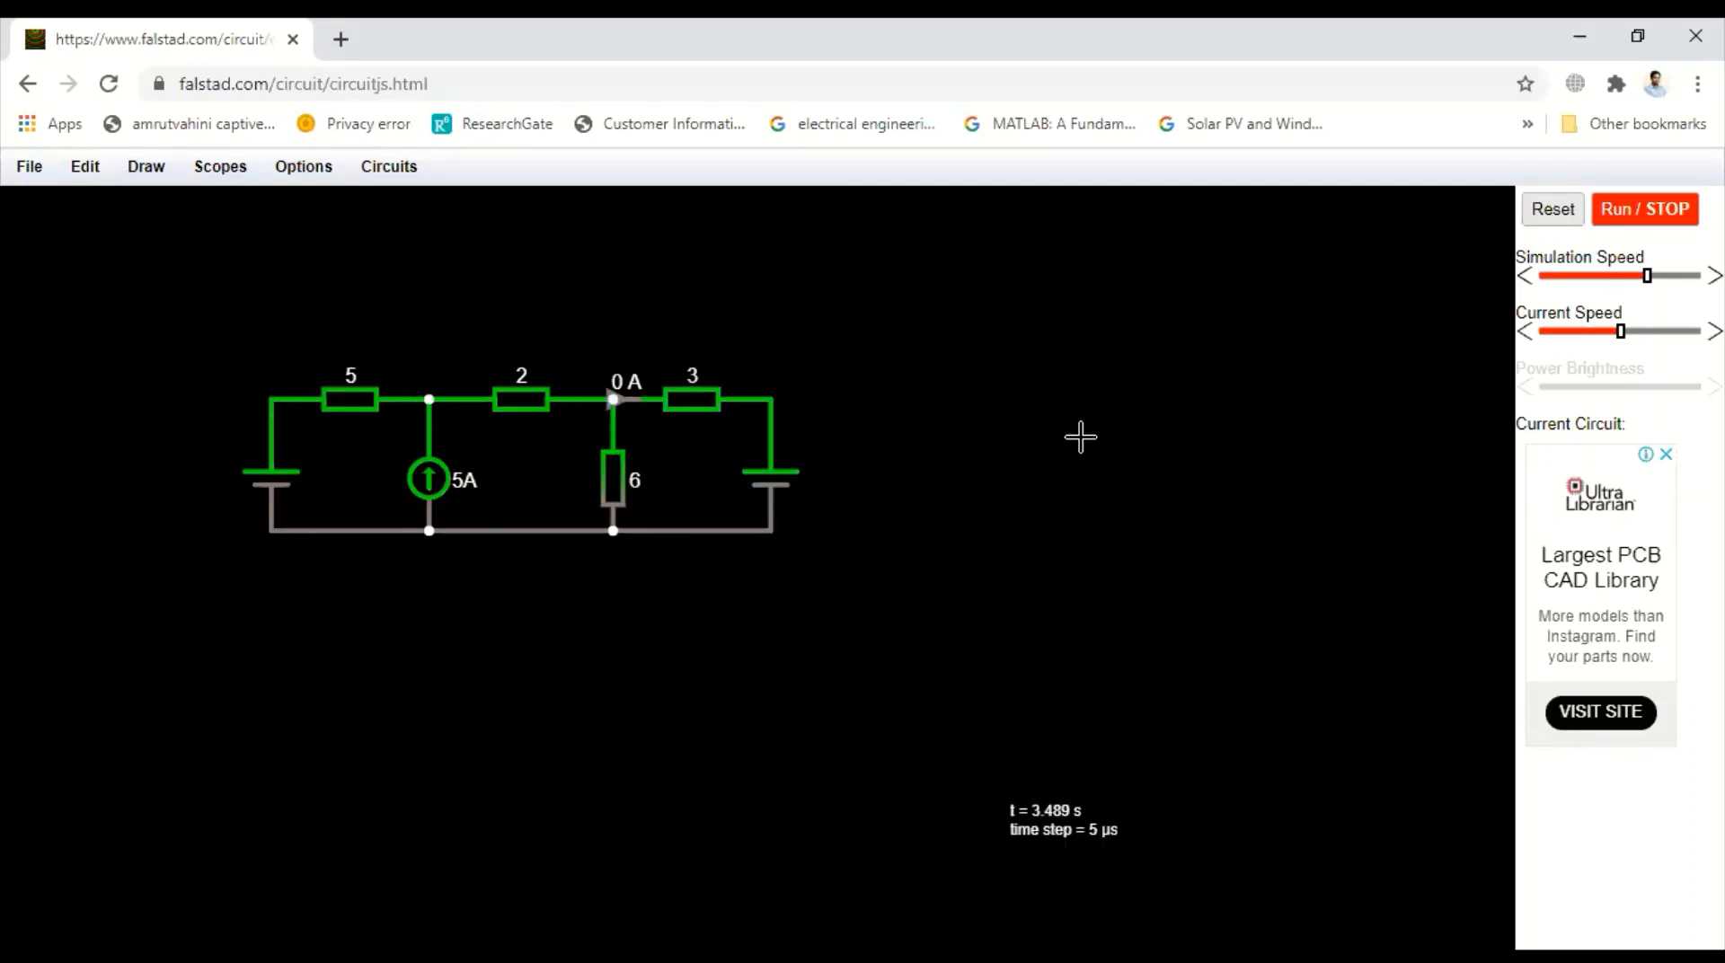
left_click(1607, 214)
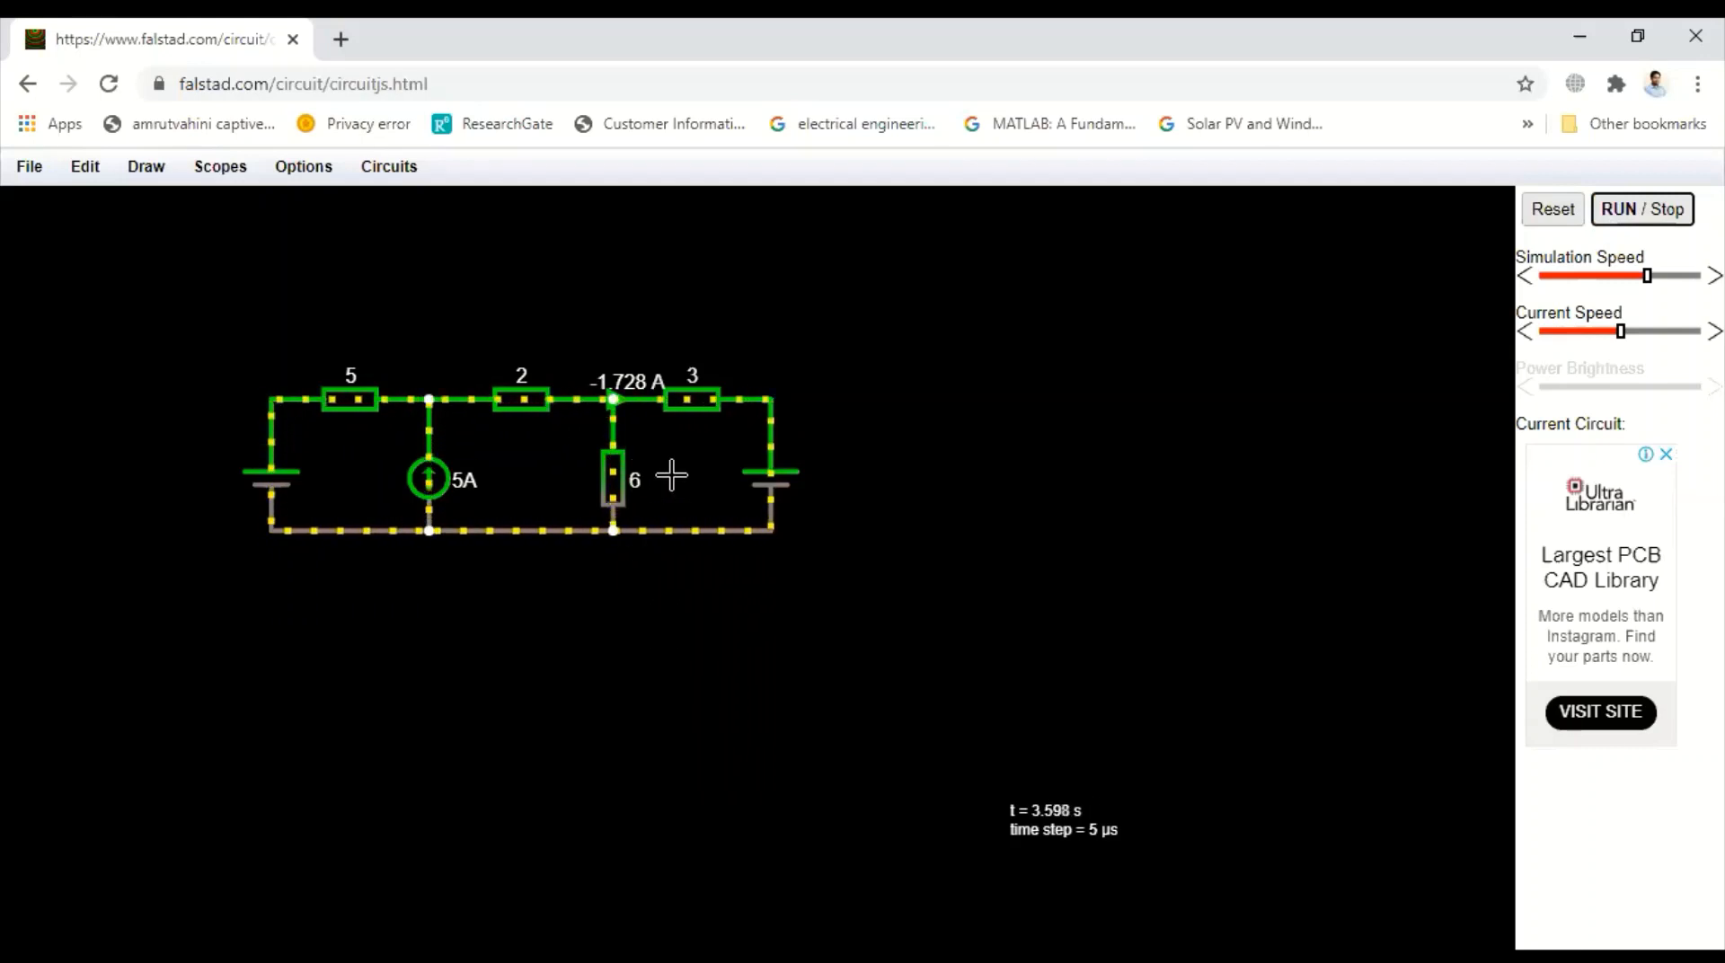
Pause, delete the ammeter, insert a reversed ammeter reading current from b toward a, and resume the simulation
left_click(1647, 213)
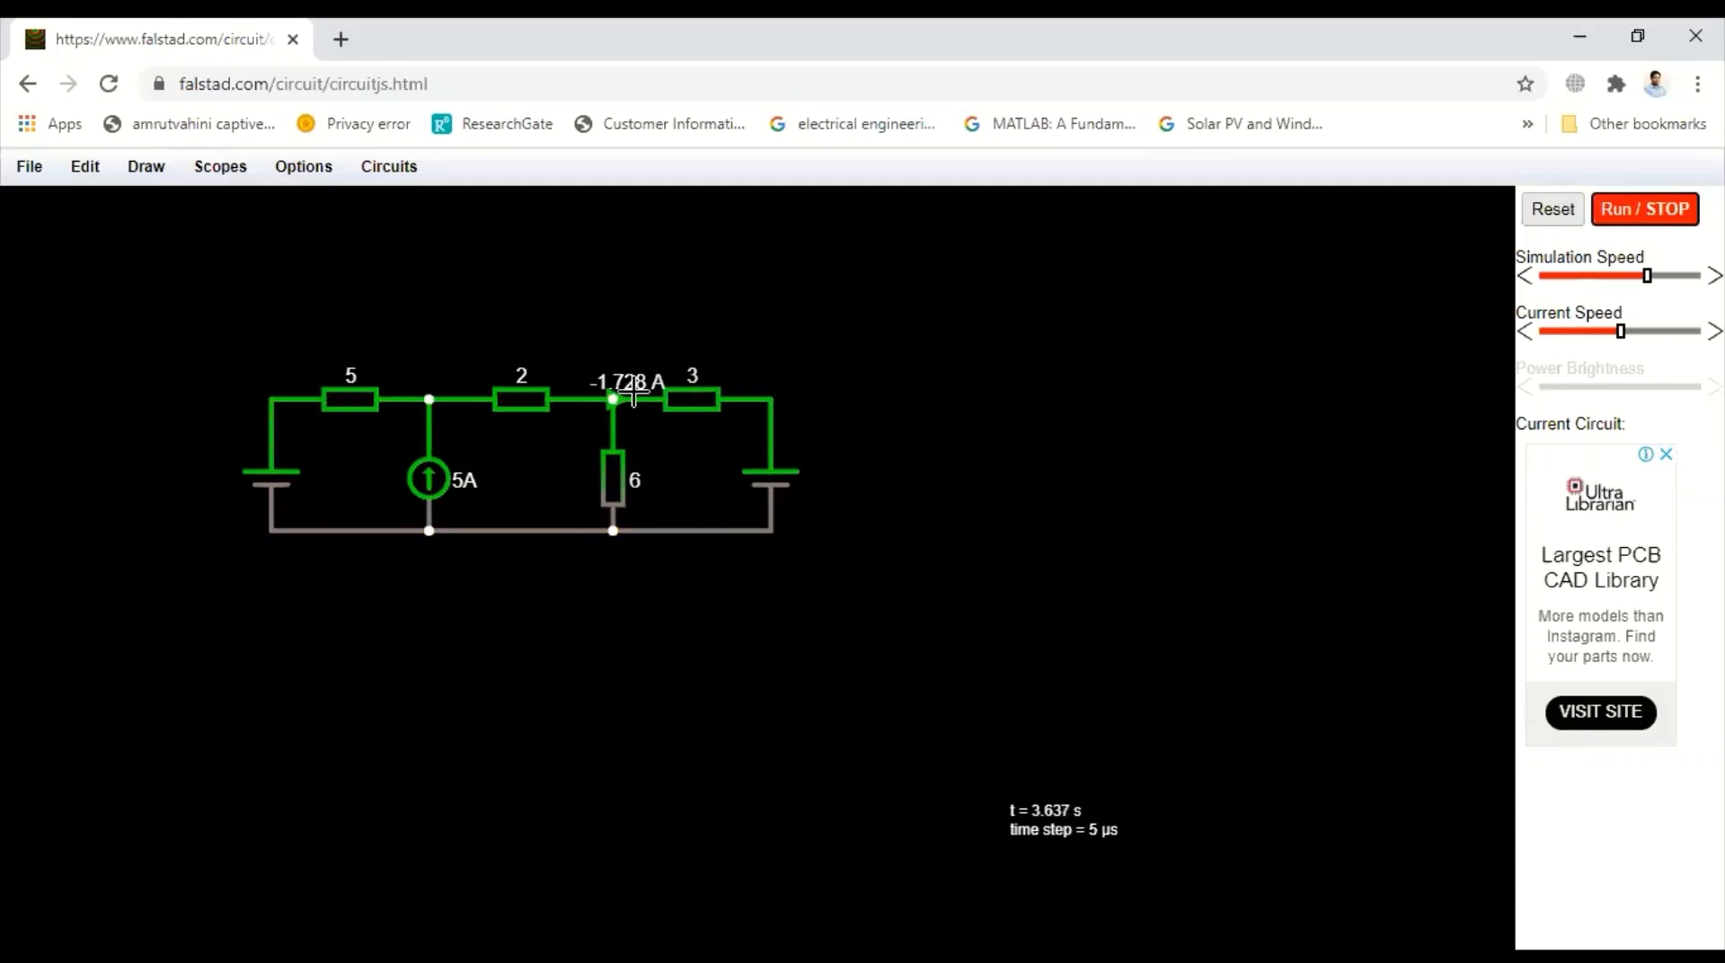
mouse_move(622, 392)
key("Delete")
left_click(143, 171)
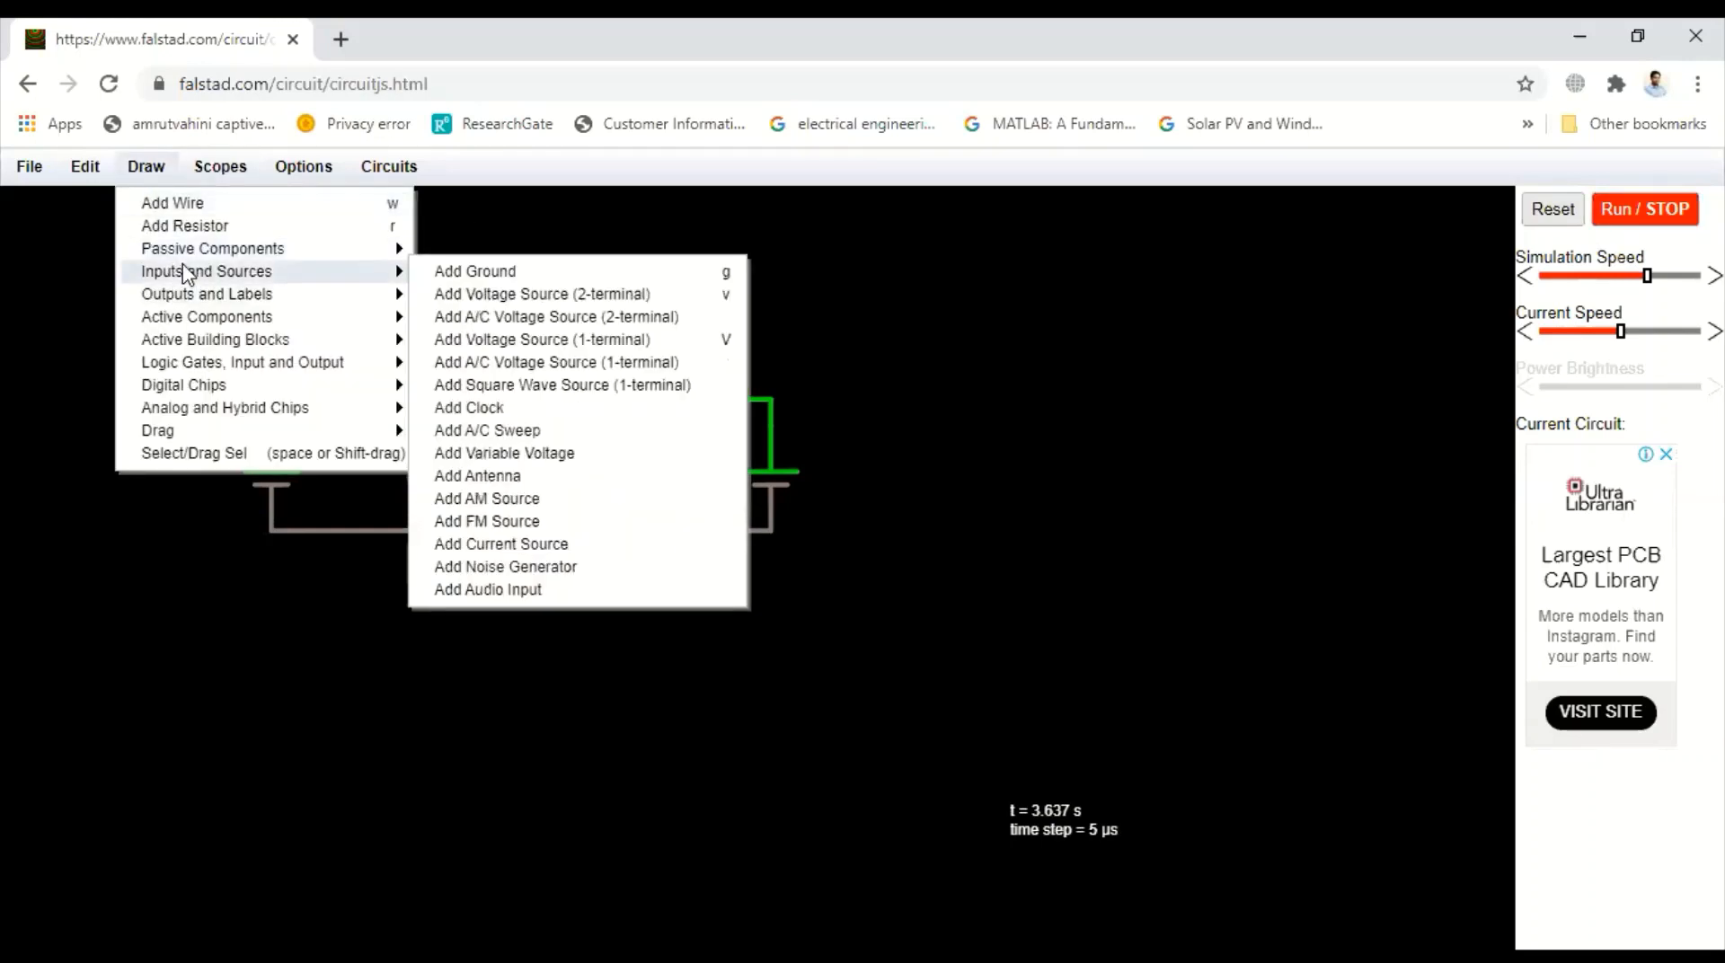
mouse_move(370, 297)
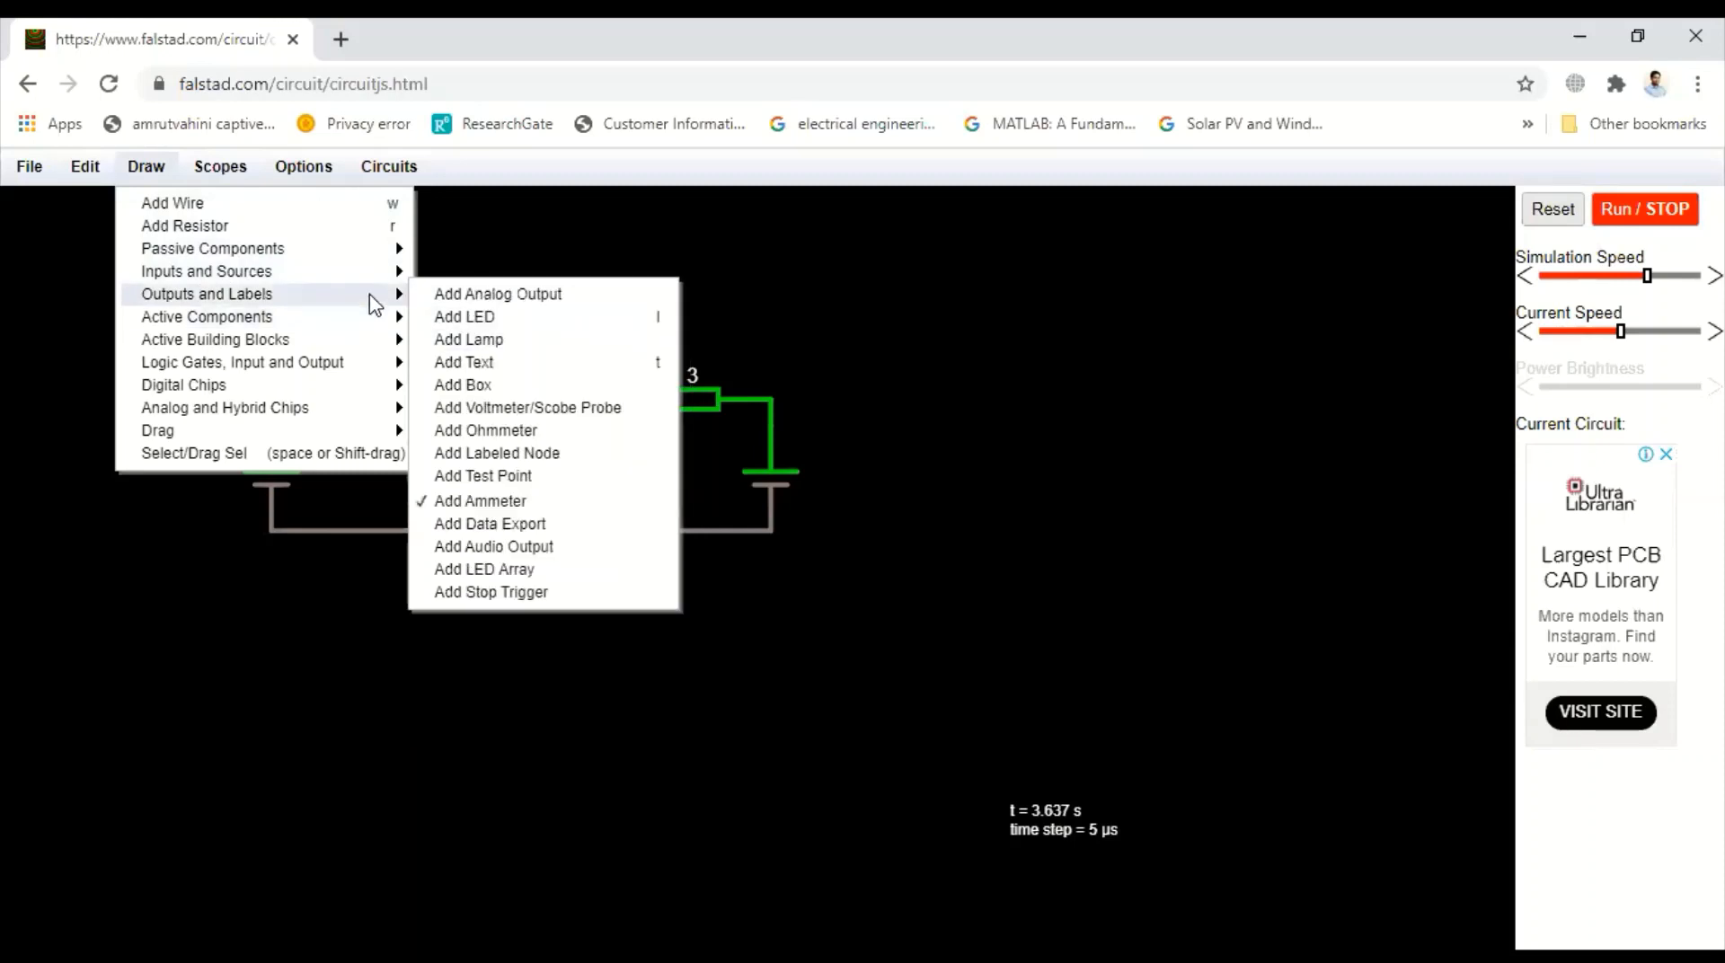
left_click(446, 501)
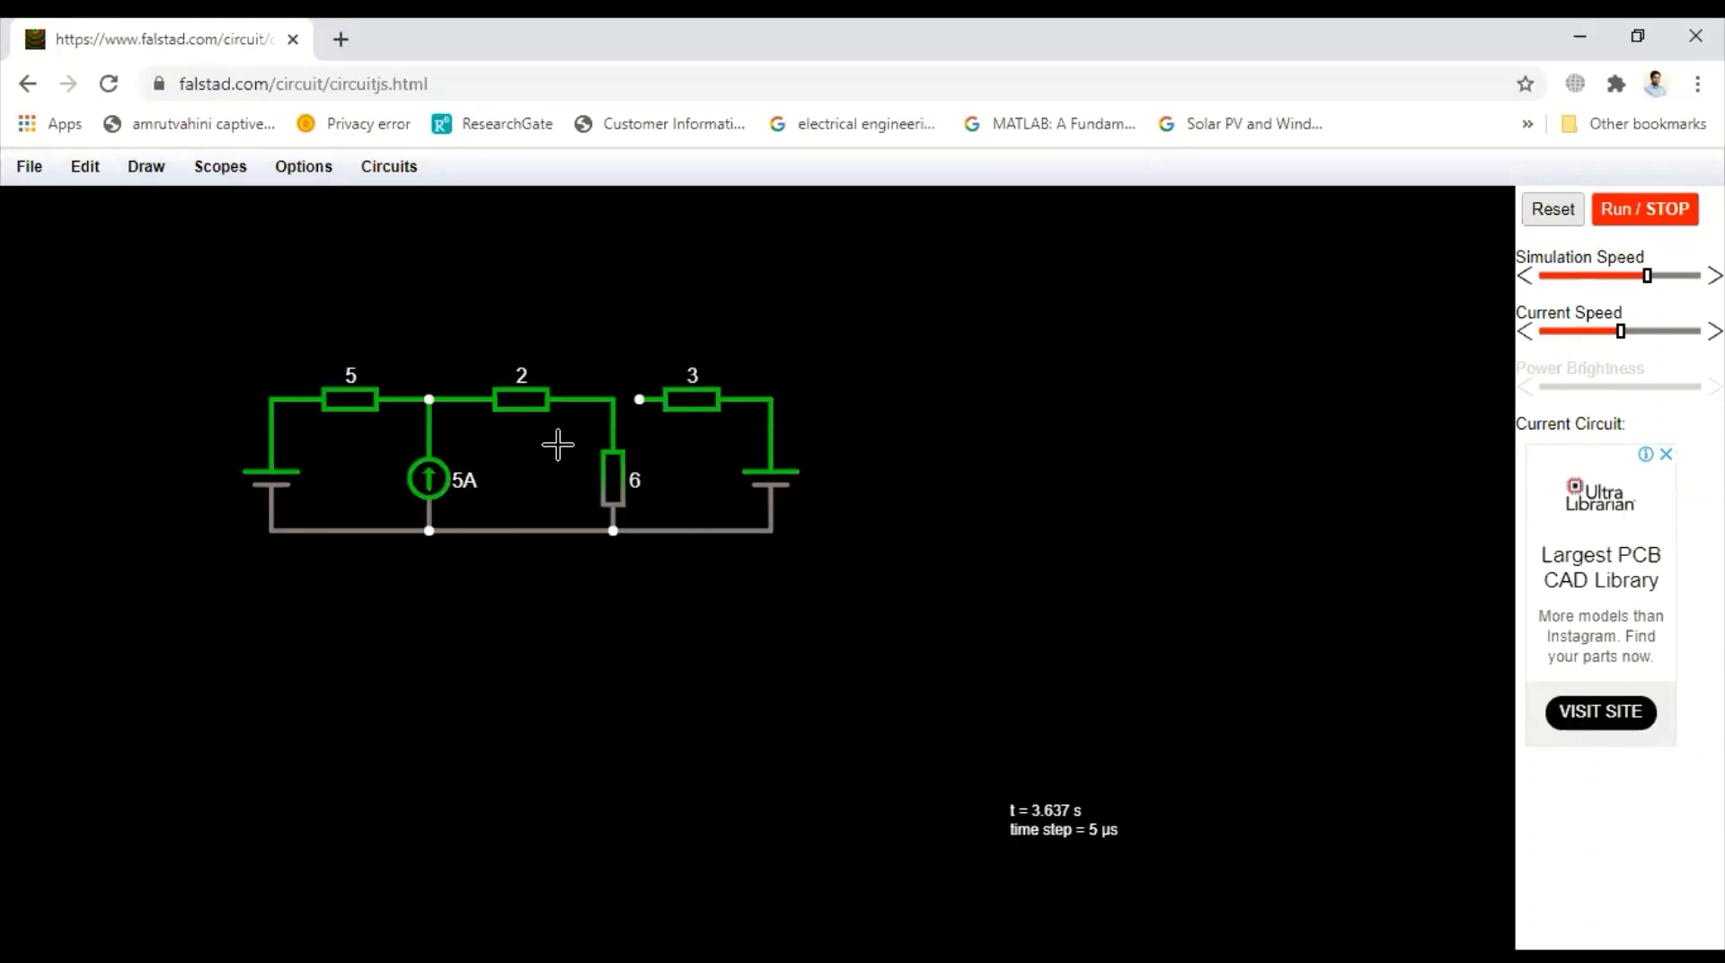
left_click_drag(636, 399, 624, 398)
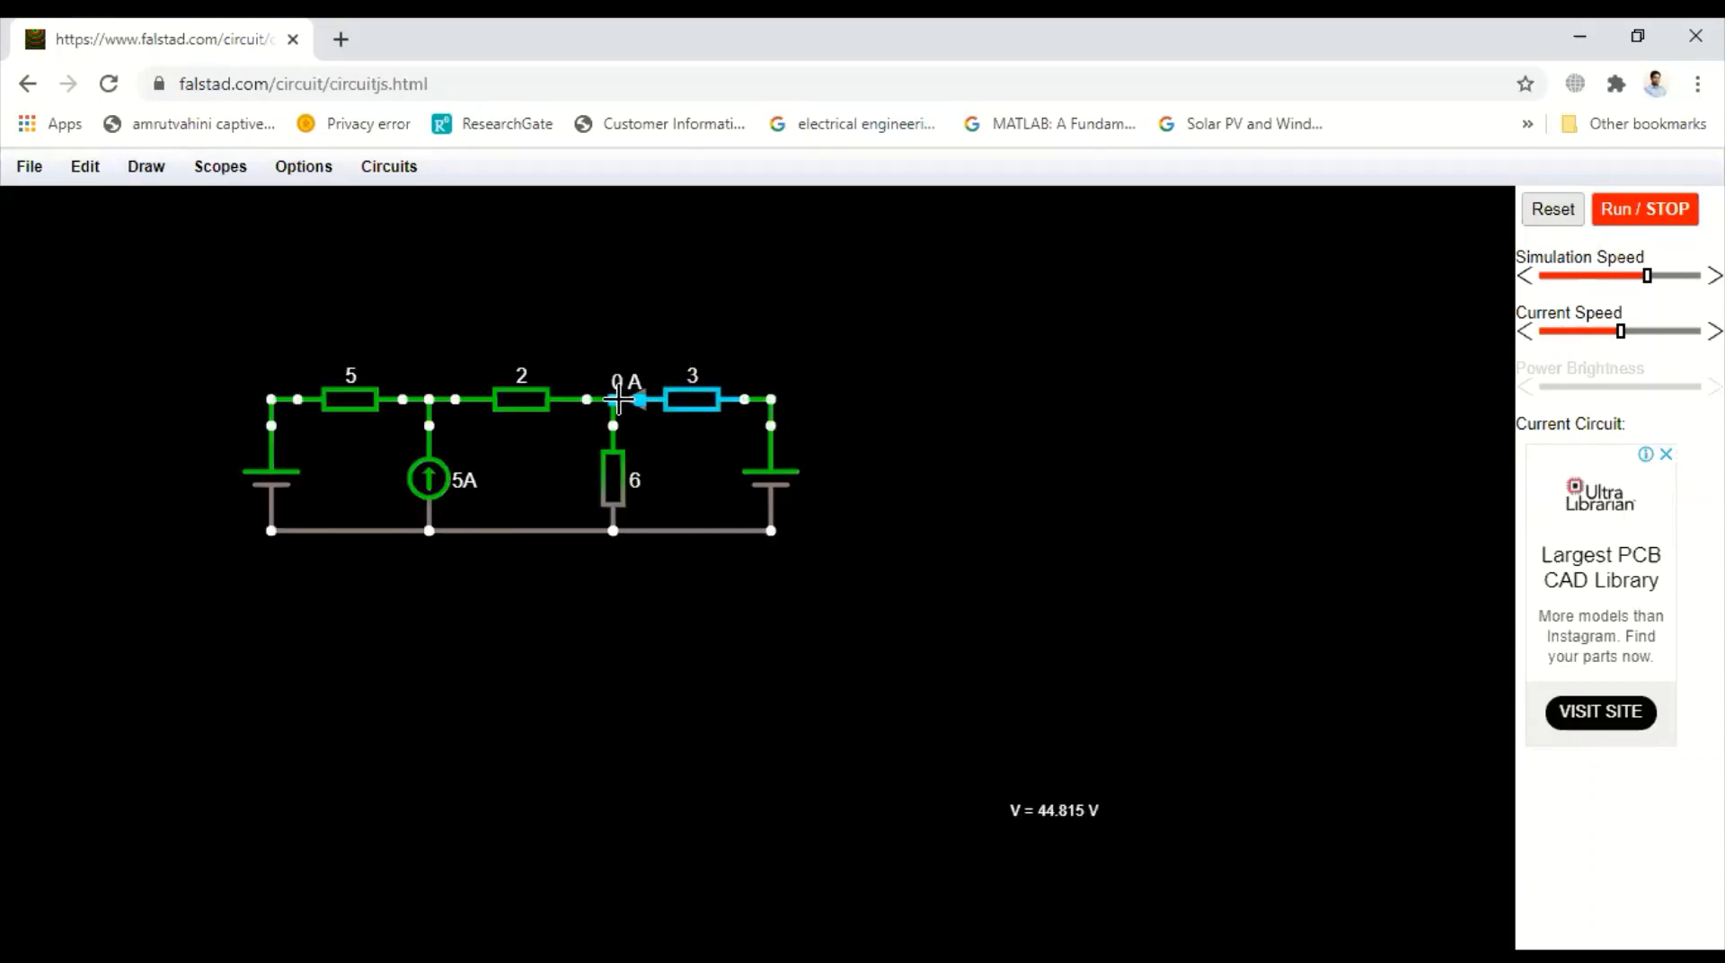
left_click(1625, 221)
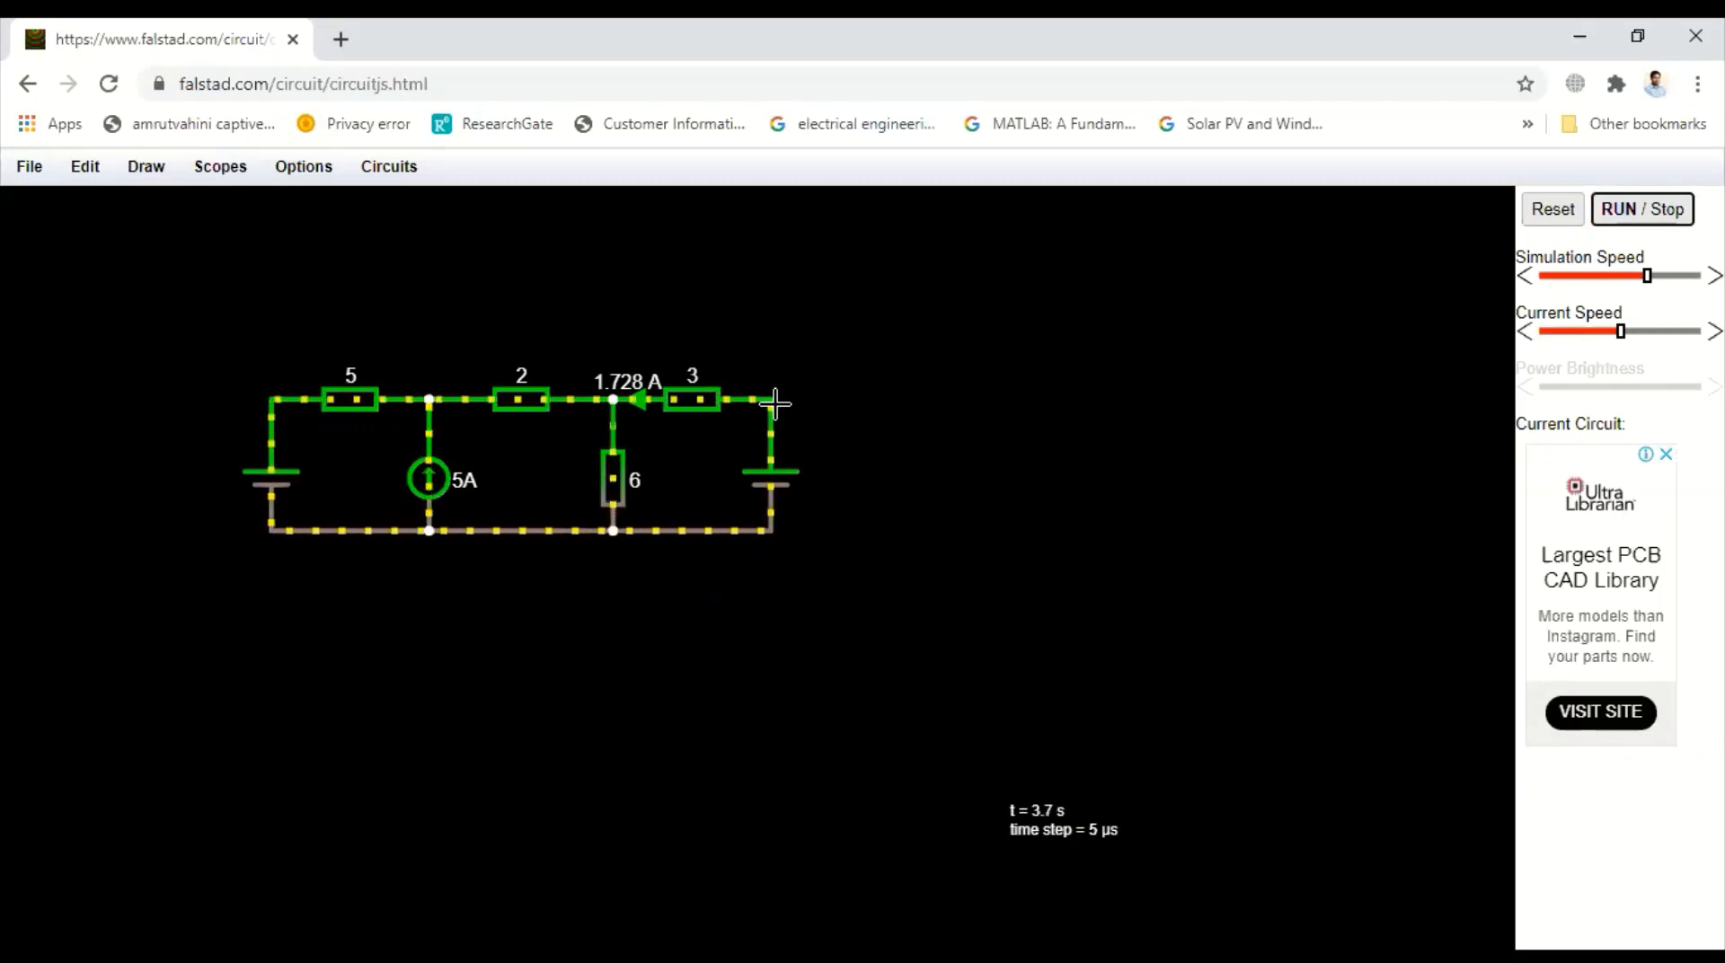
Switch to the PDF notes to compare the ammeter reading with the calculated branch ab current, then return
mouse_move(770, 396)
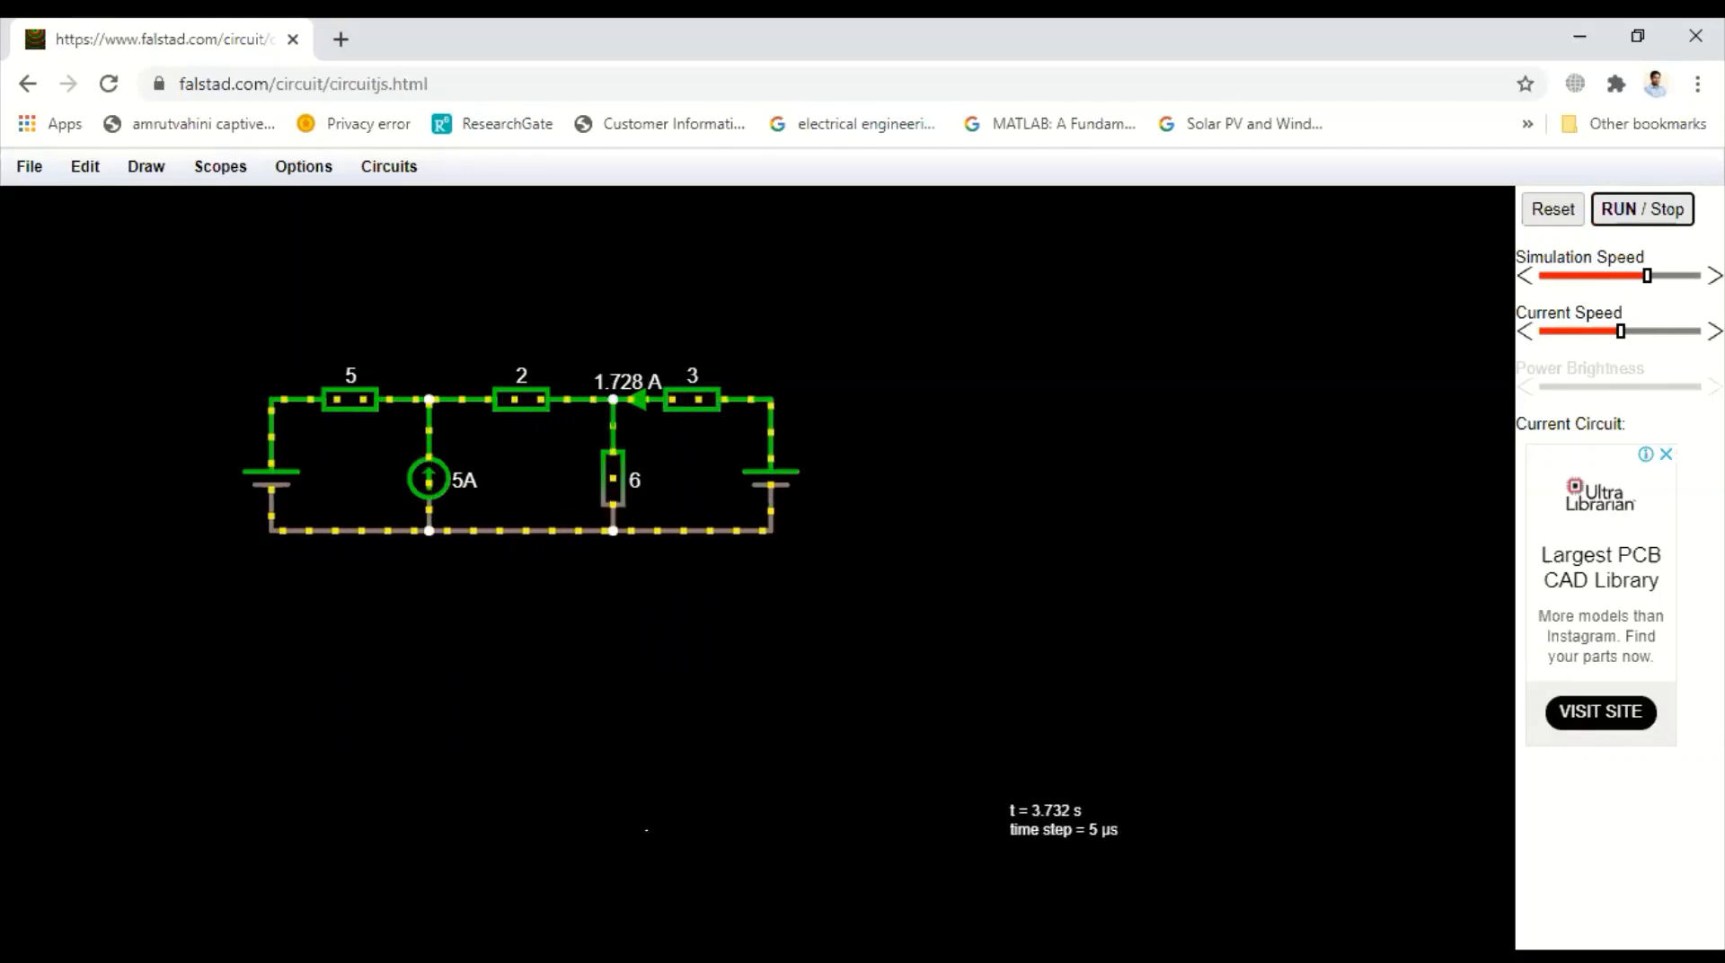
key("alt+Tab")
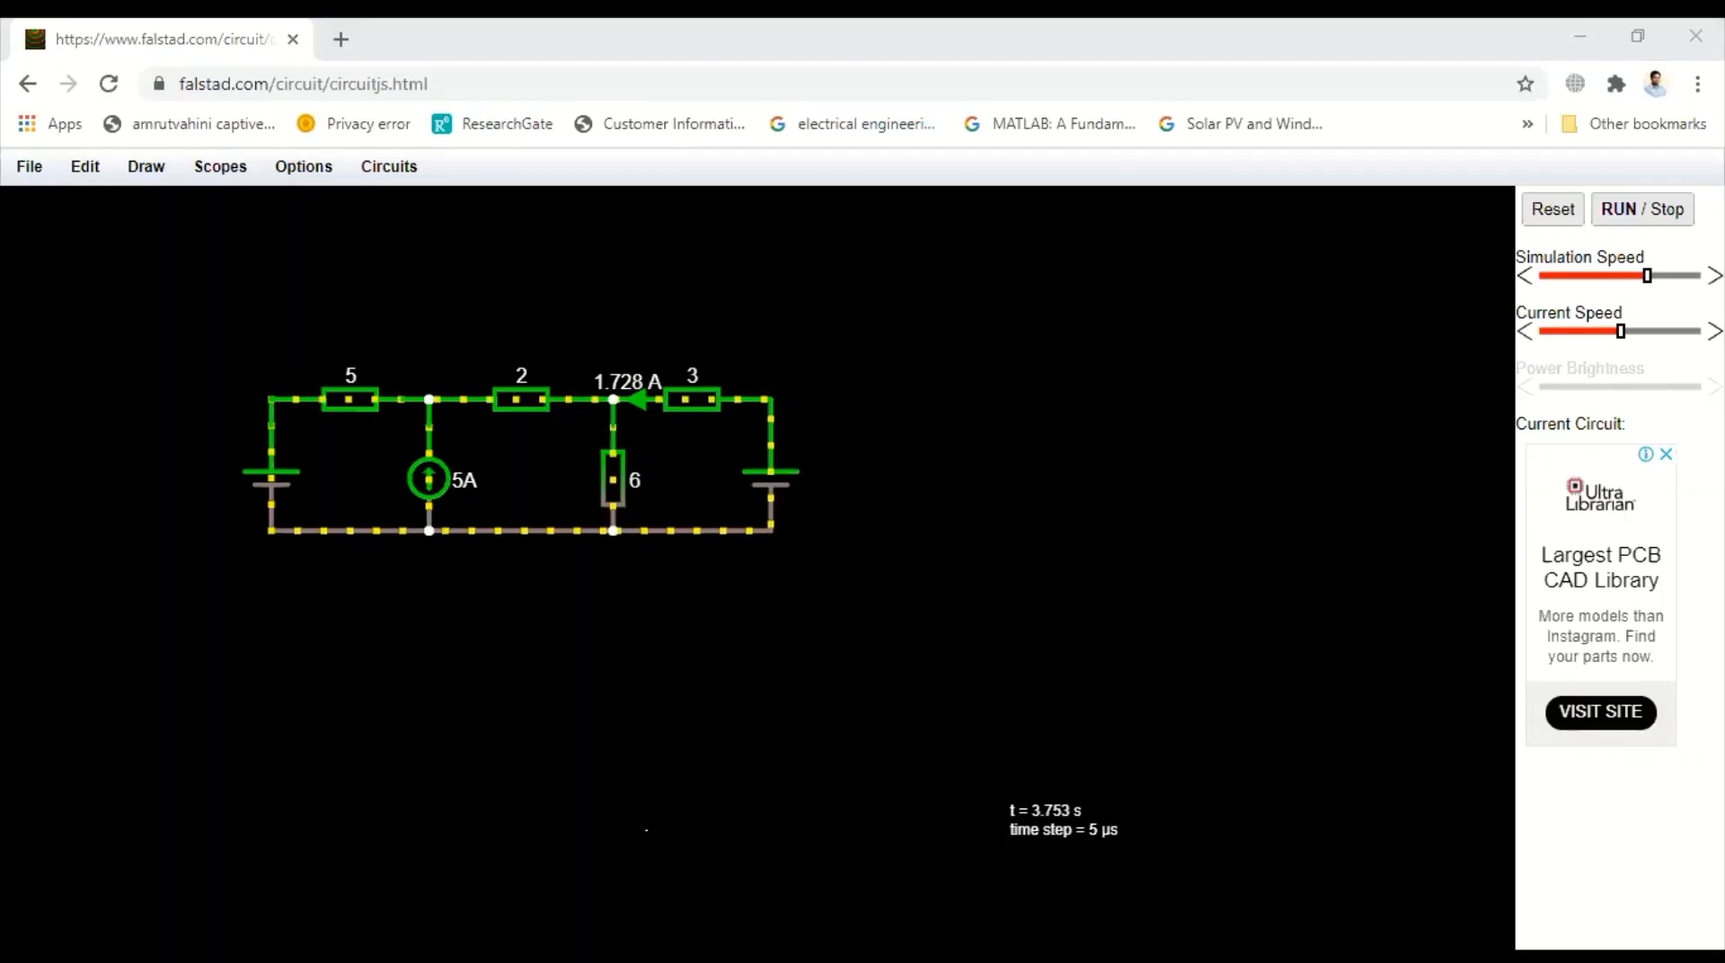
scroll(873, 580, "down", 1)
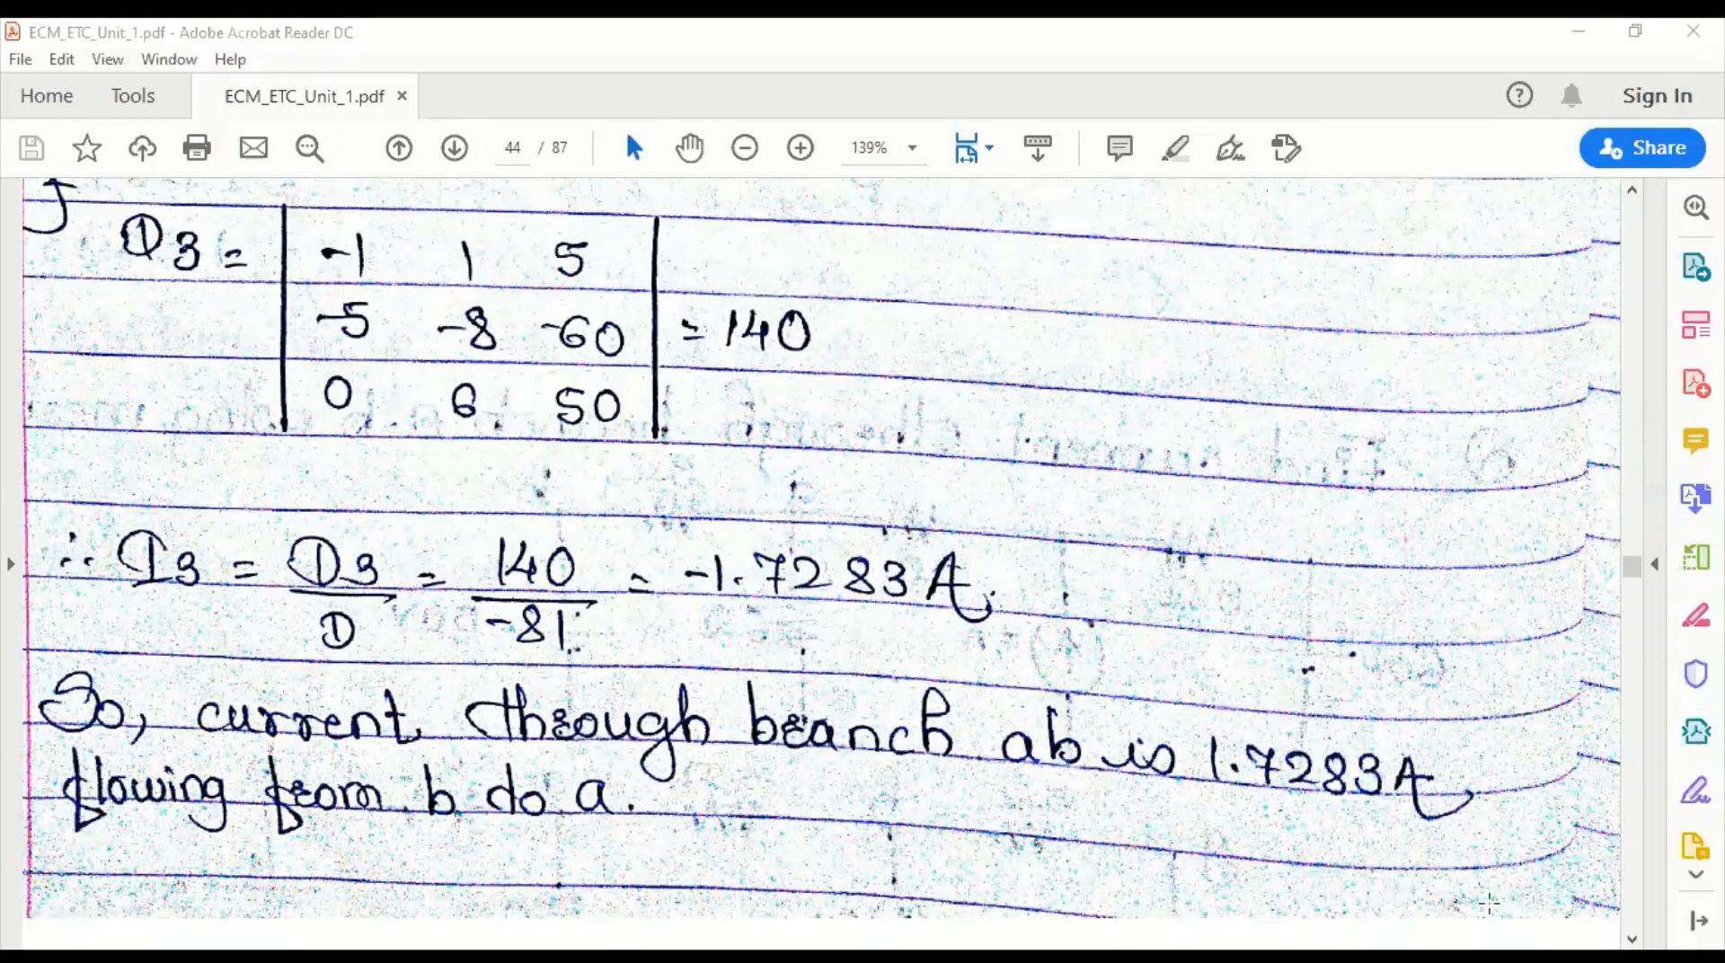
key("alt+Tab")
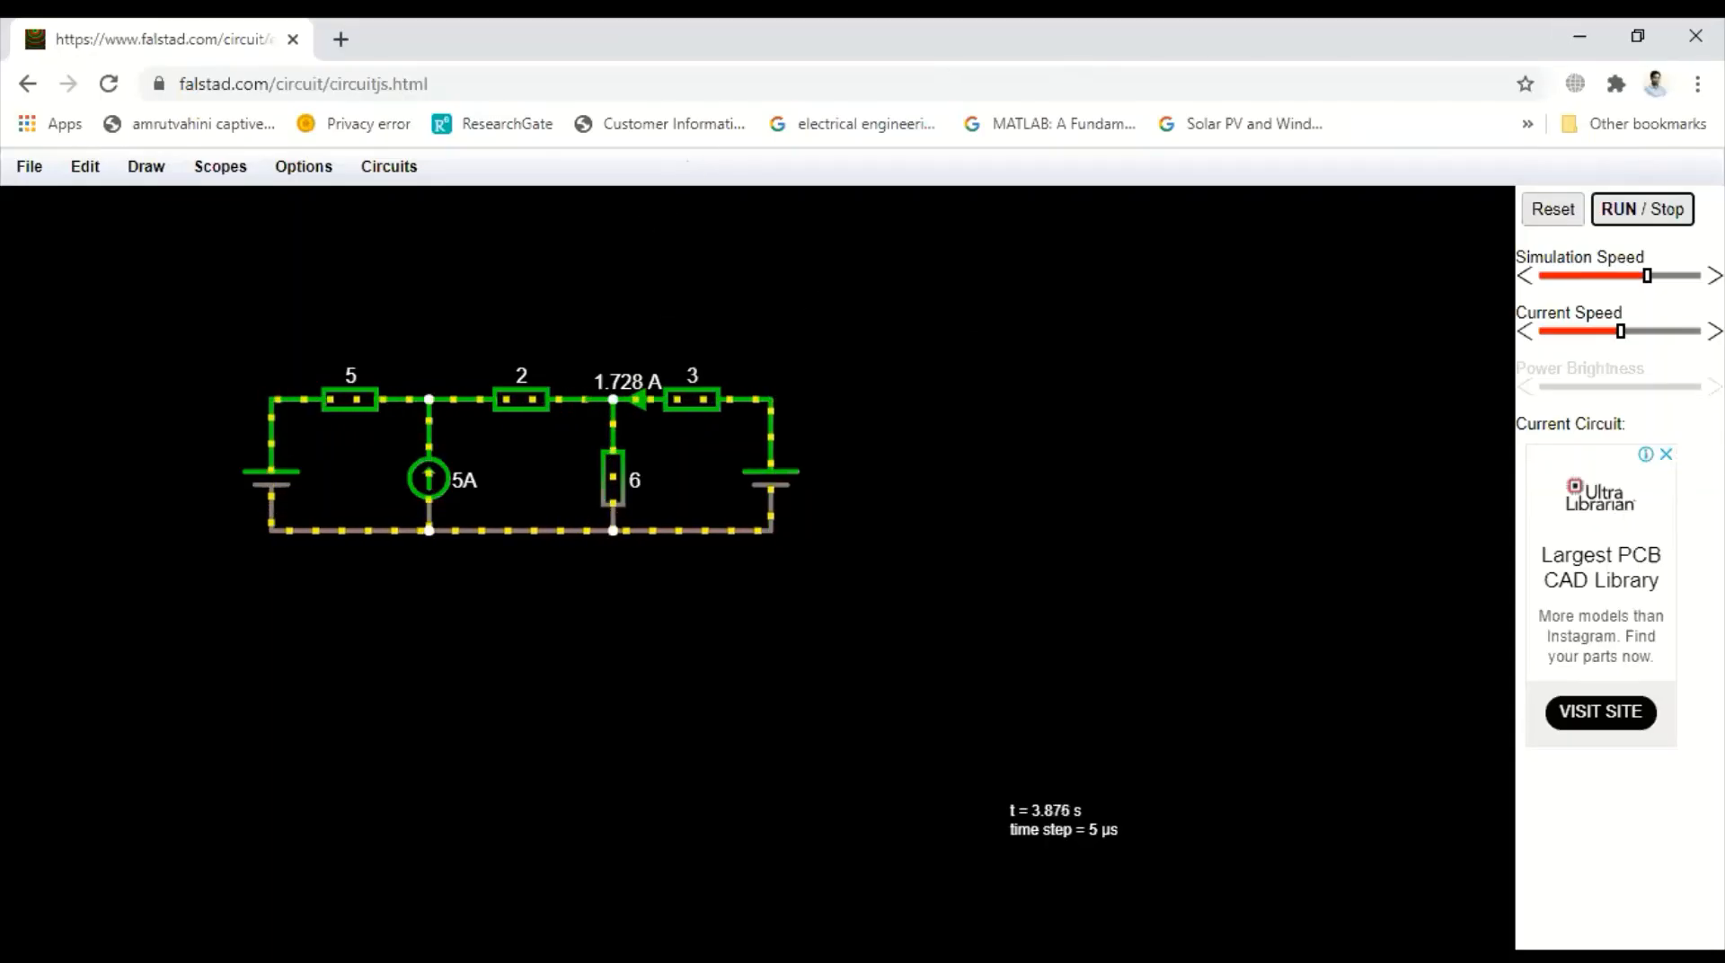
Pause the simulation and export the circuit as an image, saving it as a PNG file
left_click(1661, 209)
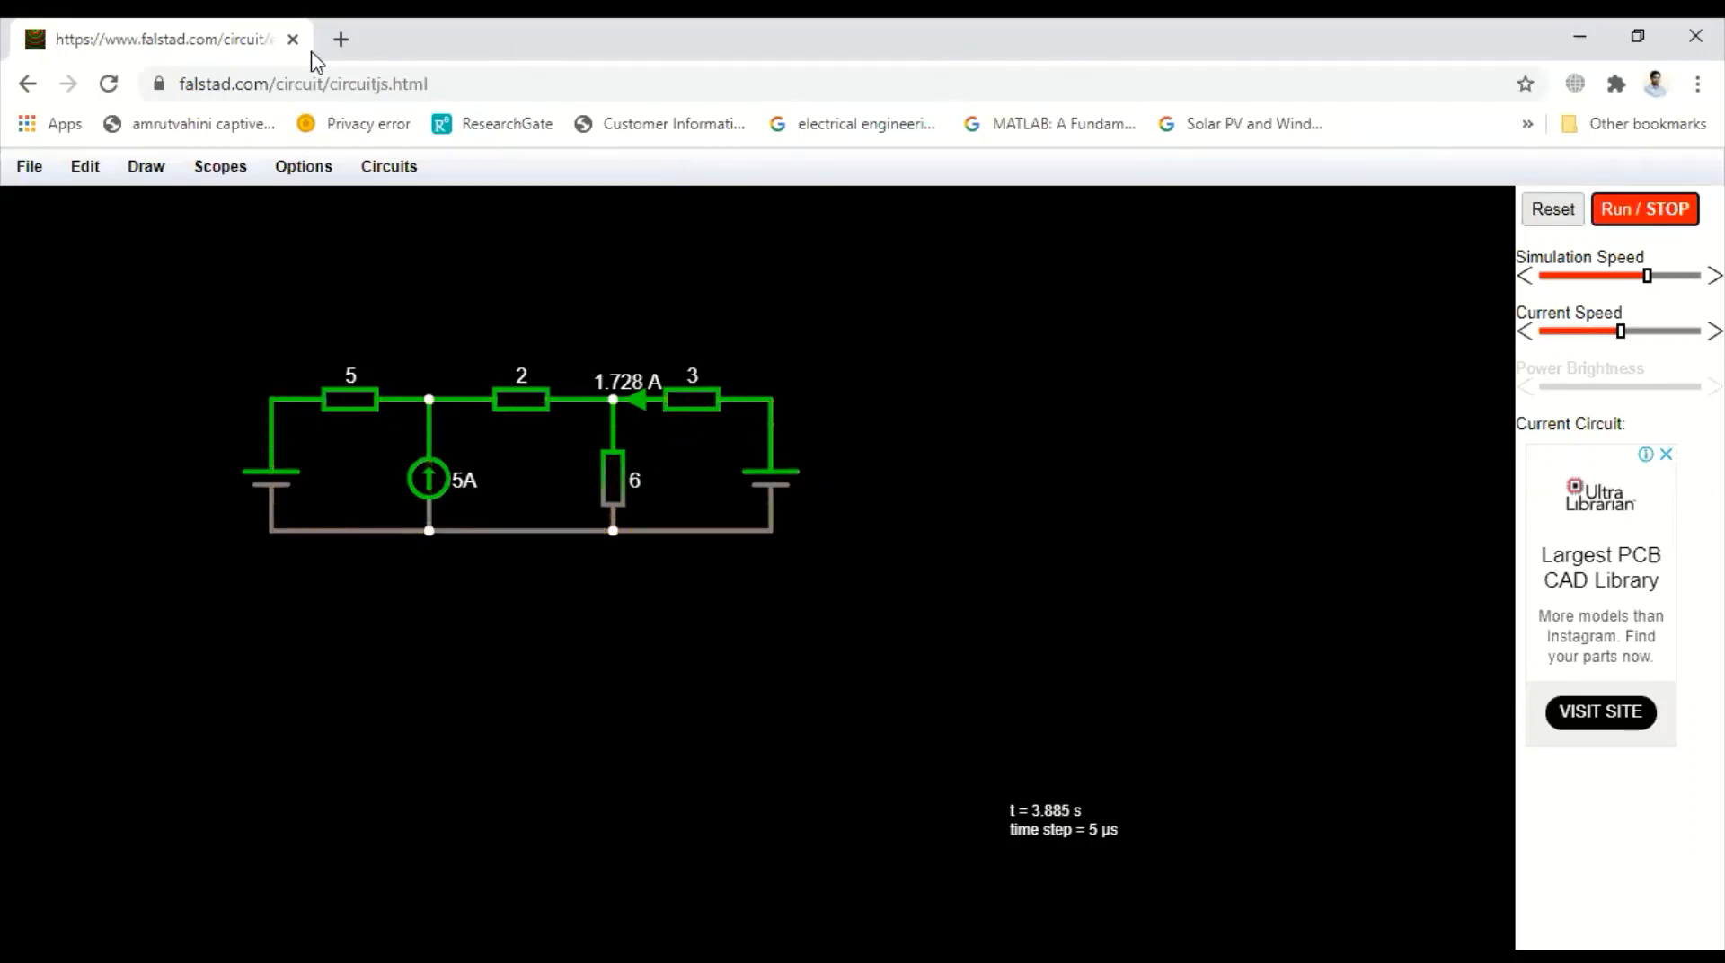
left_click(27, 175)
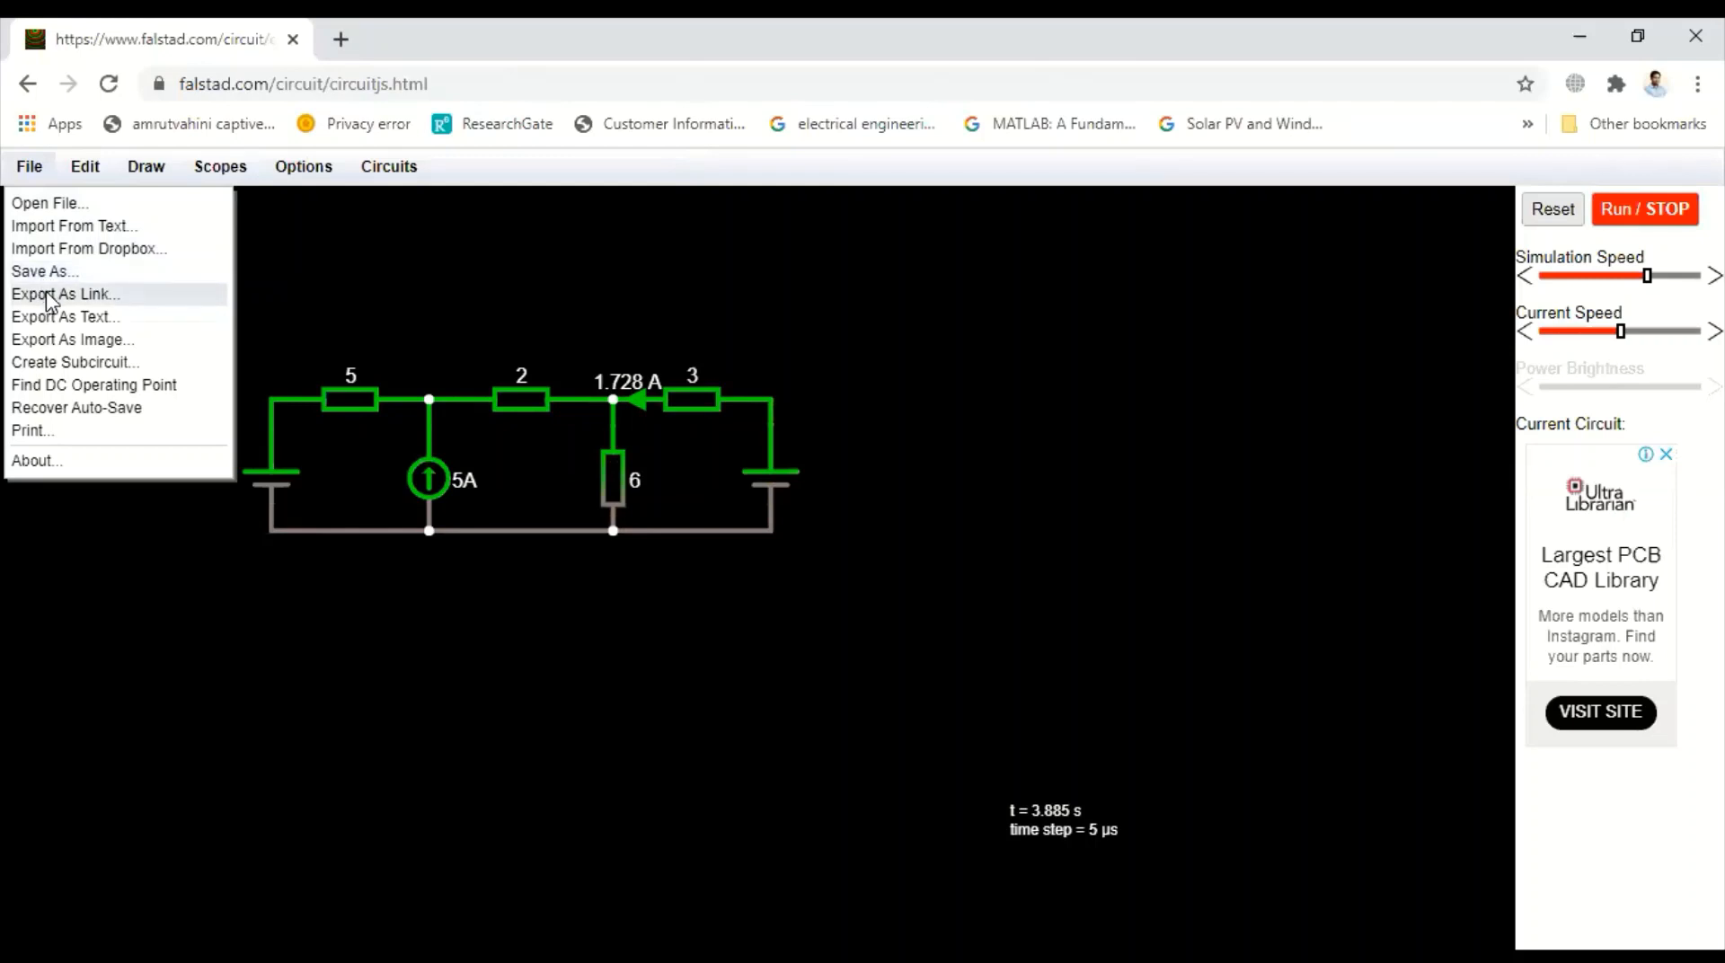
left_click(56, 341)
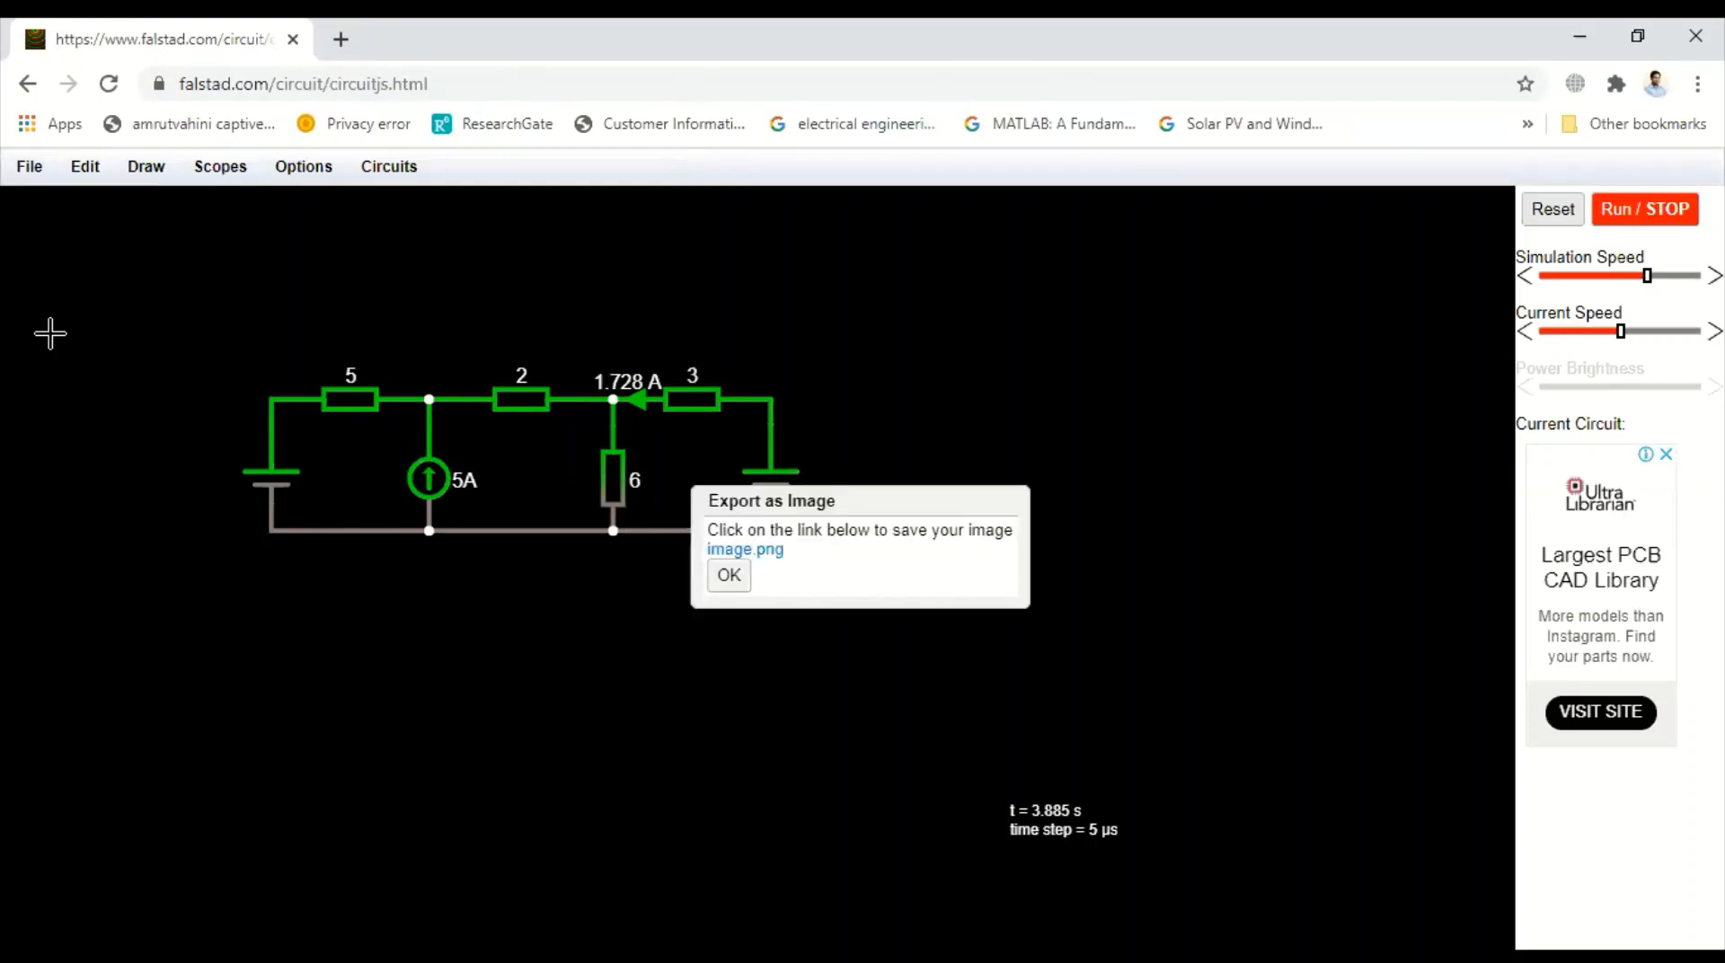
left_click(745, 550)
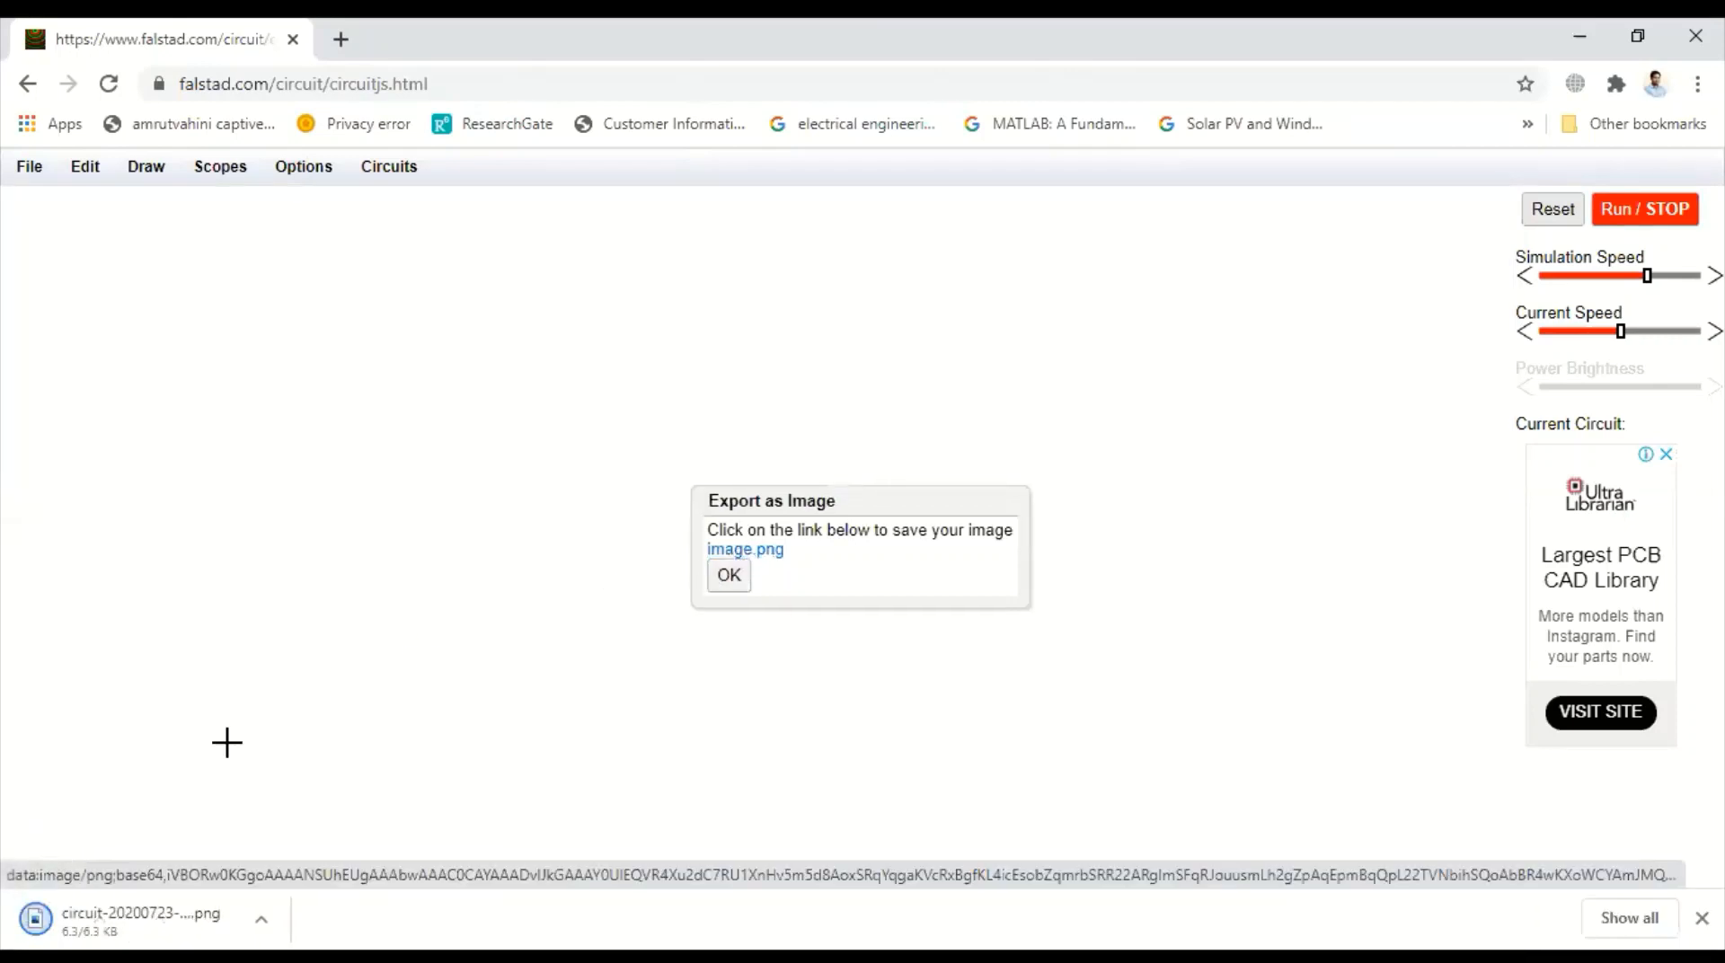
Open the downloaded circuit image, then close the export dialog and resume the simulation
left_click(117, 926)
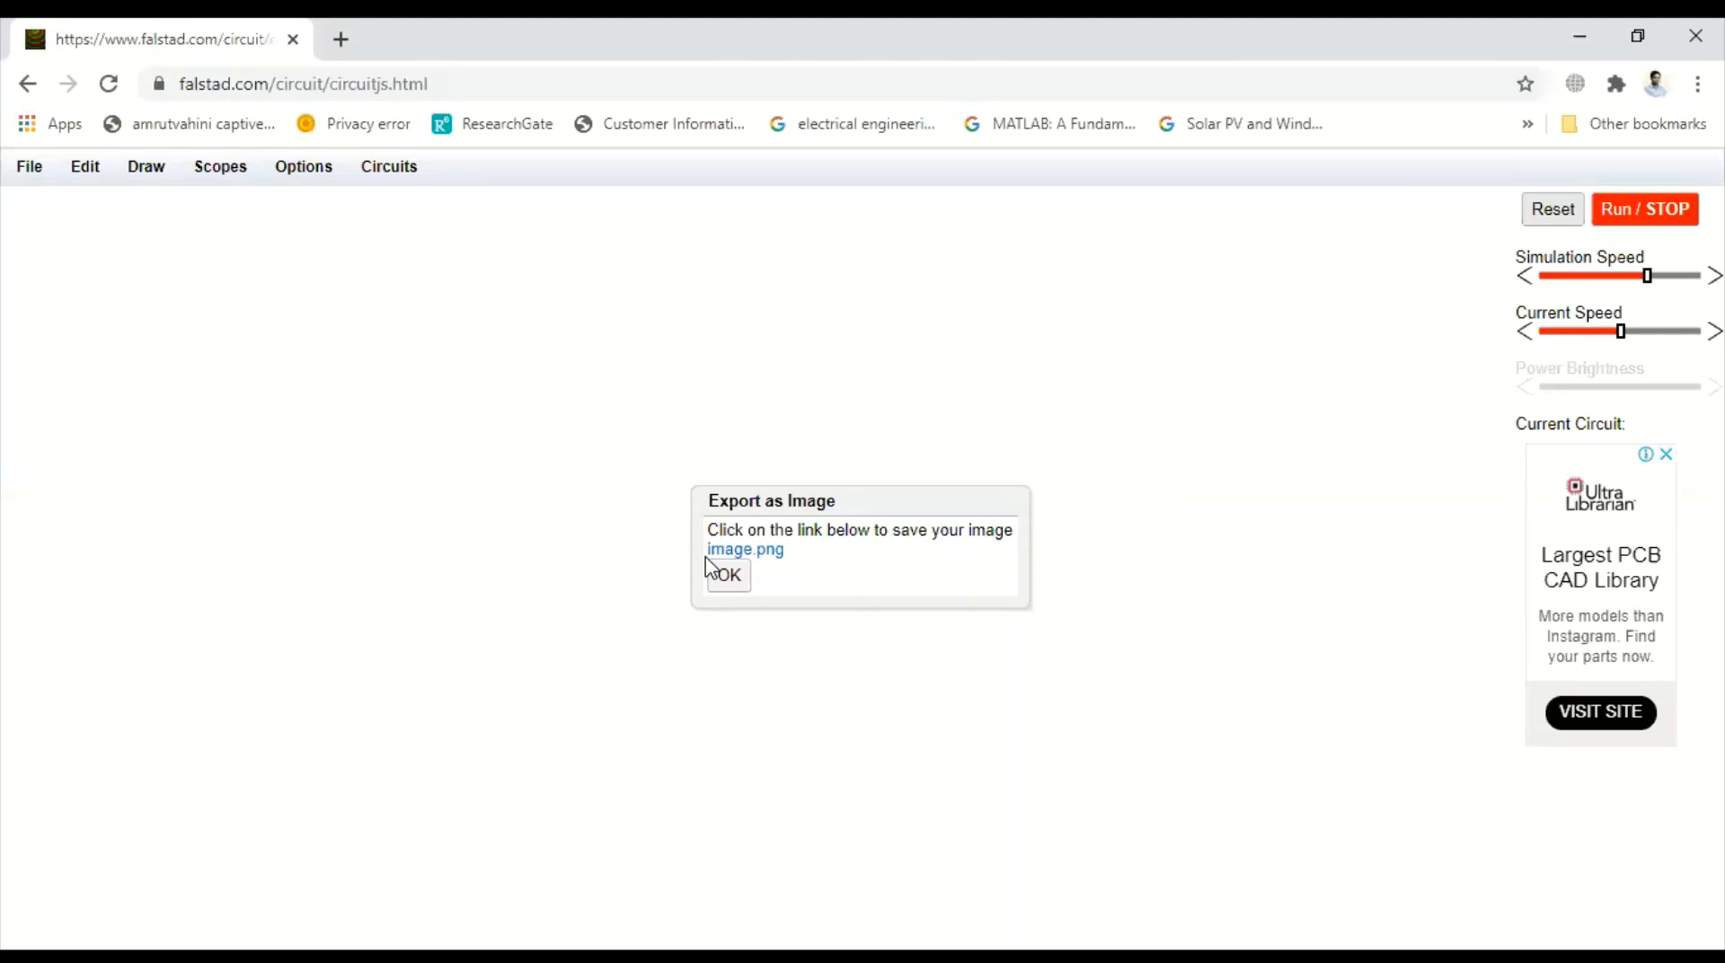
left_click(720, 574)
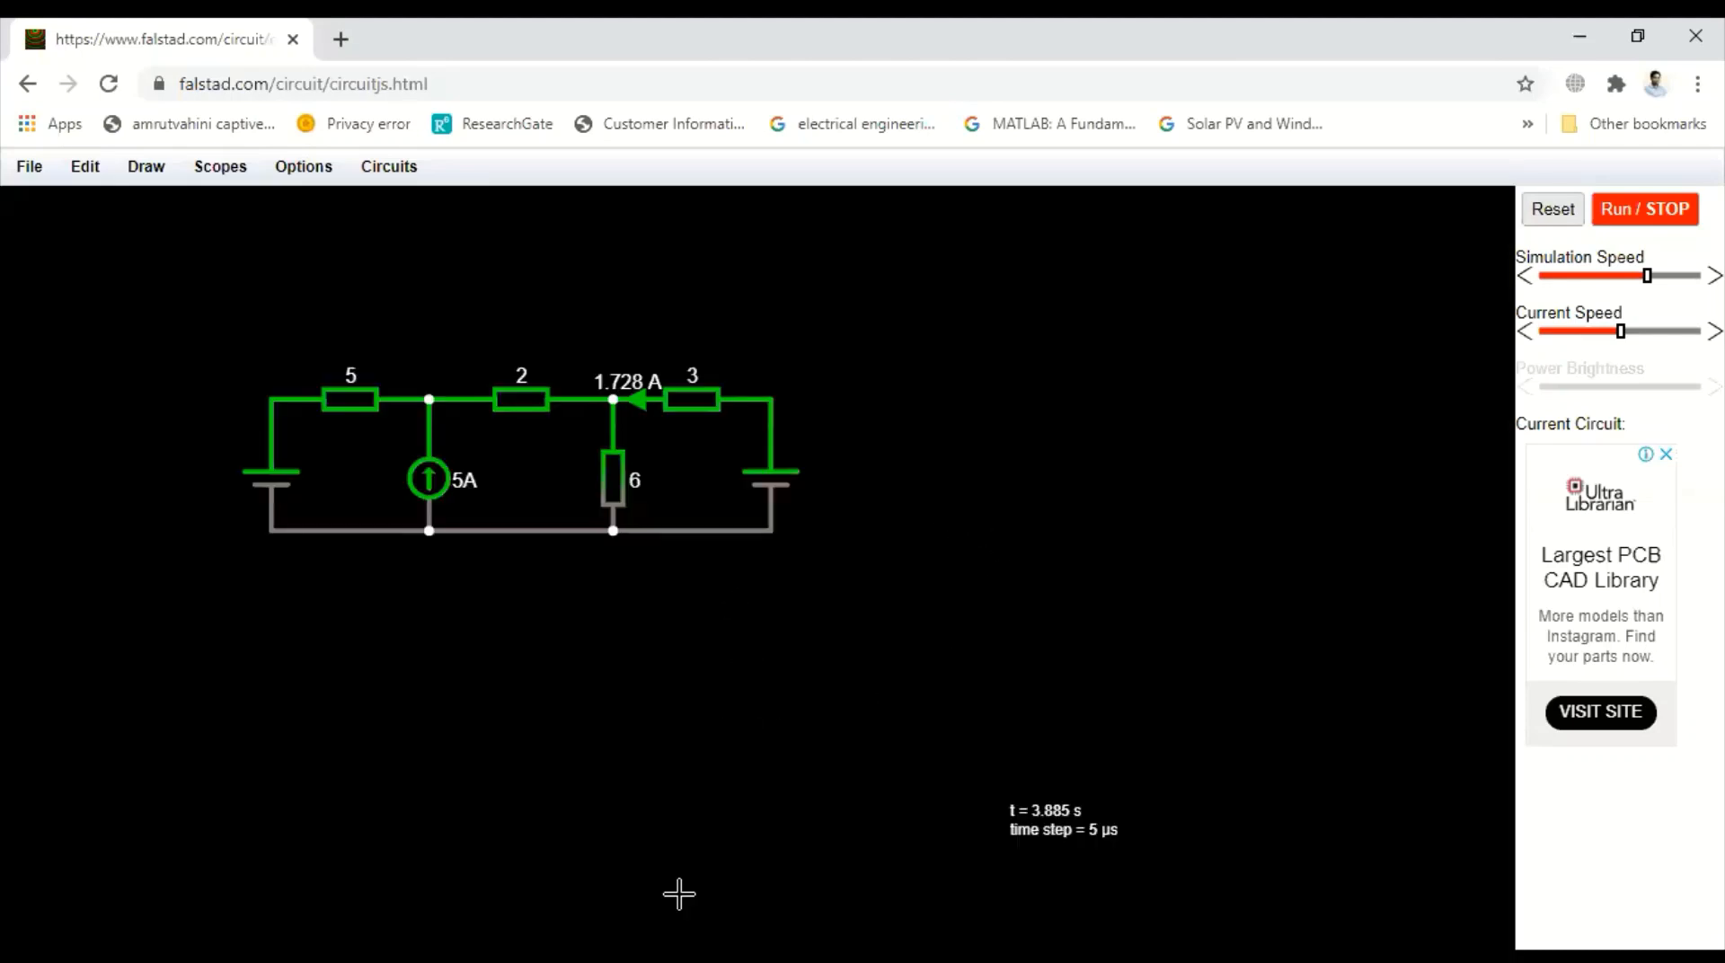
left_click(1662, 212)
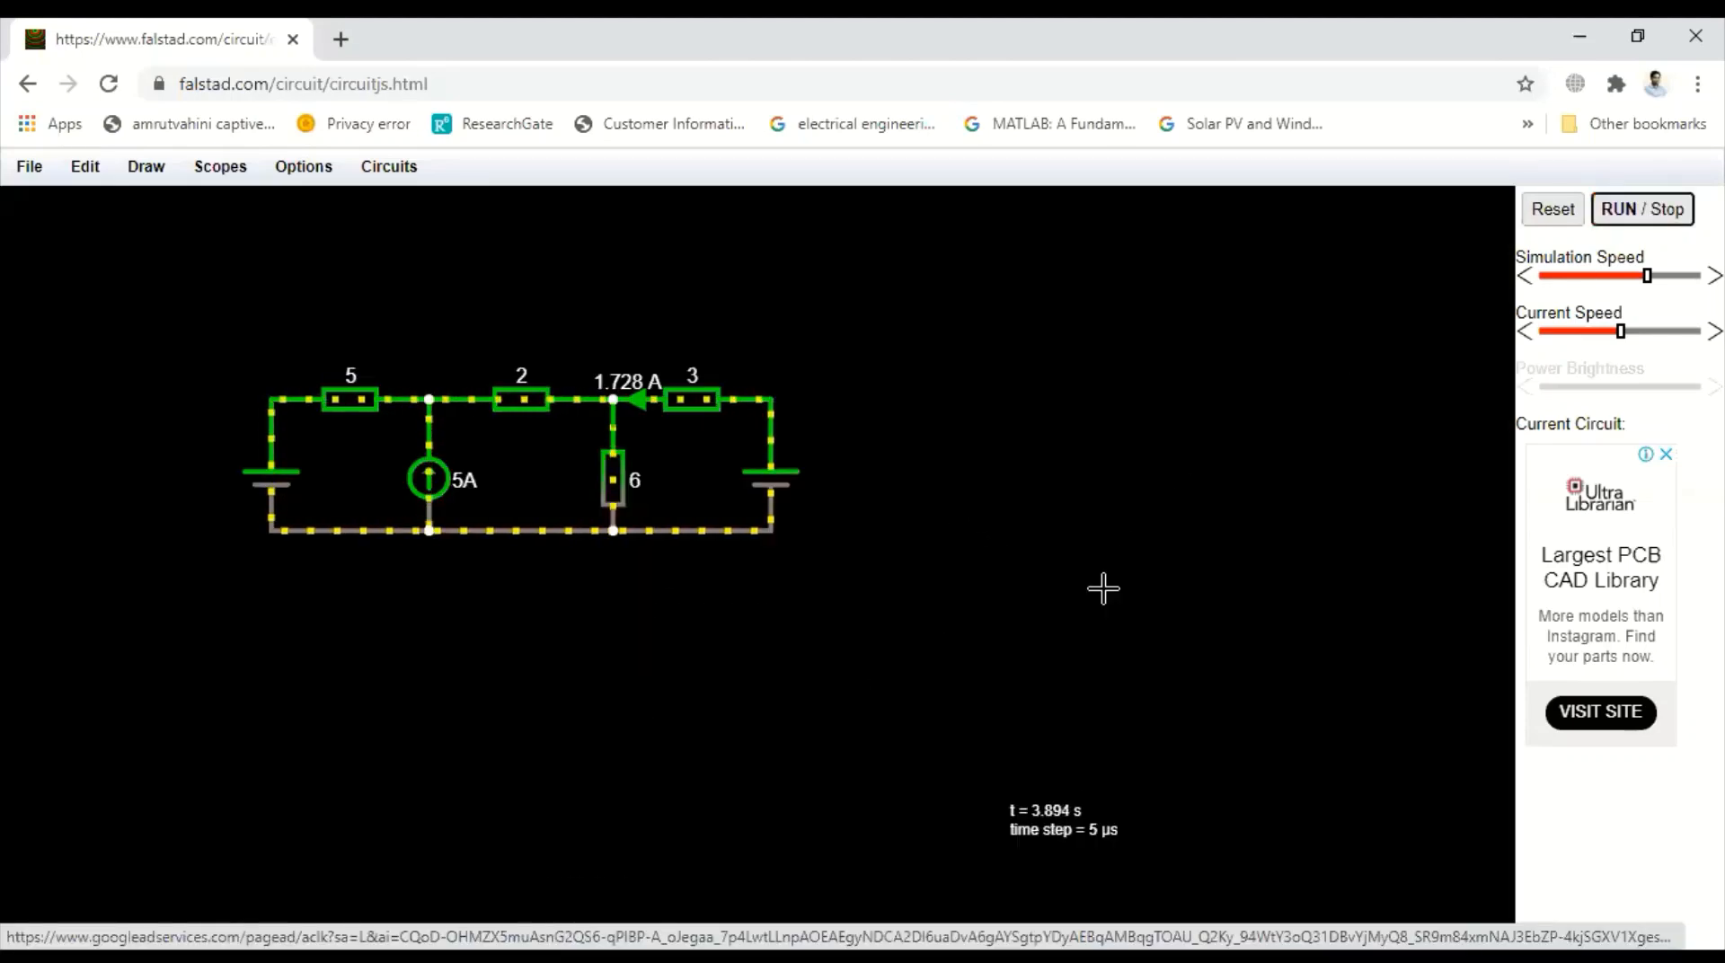